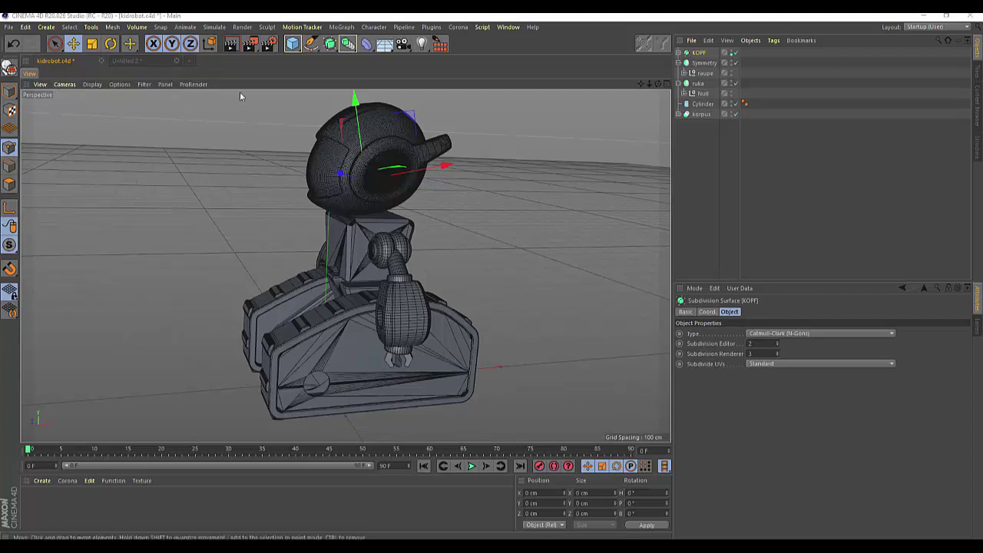
Step: Add a 50 cm radius, 200 cm cylinder, raise it into the torso, and render the view
click(292, 43)
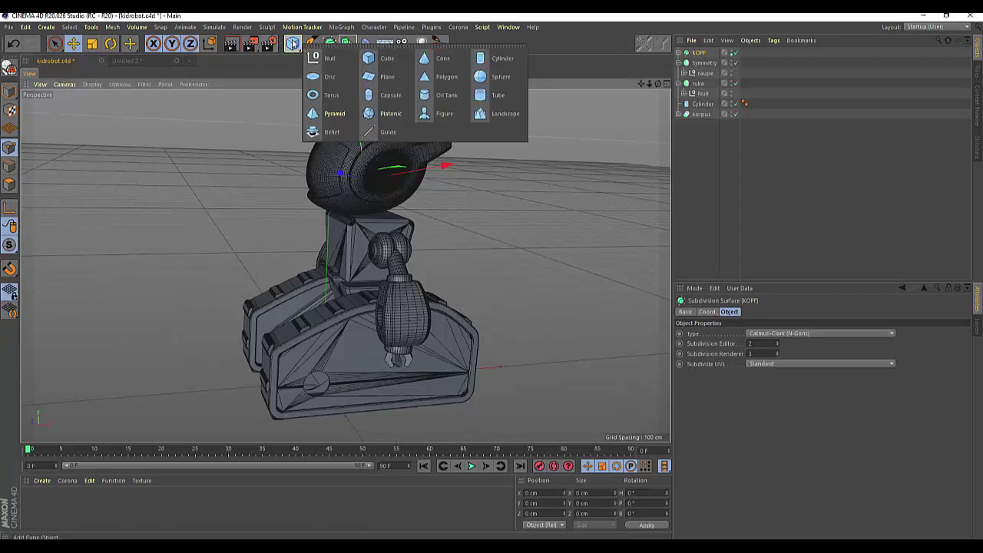
click(481, 66)
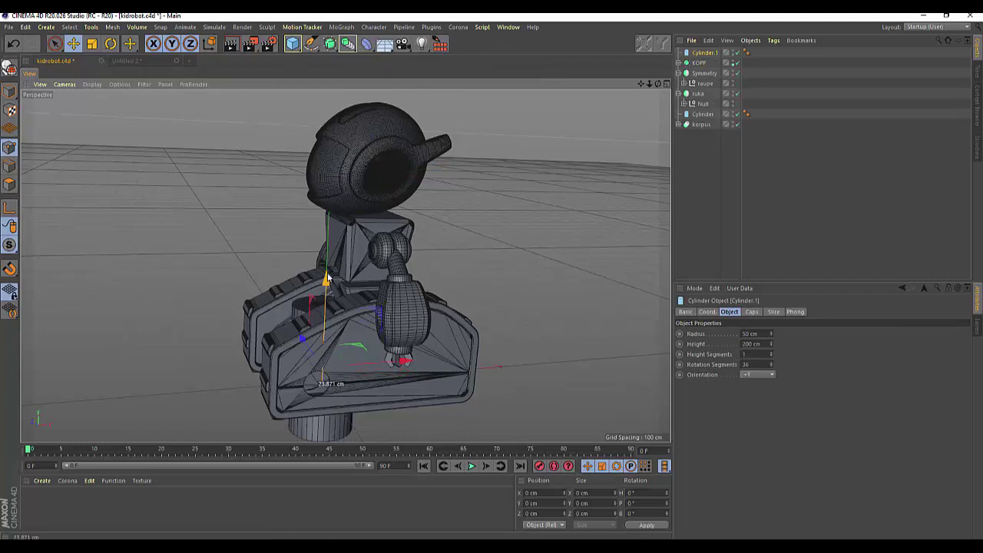
mouse_move(342, 277)
mouse_down()
mouse_move(348, 176)
mouse_move(345, 215)
mouse_up()
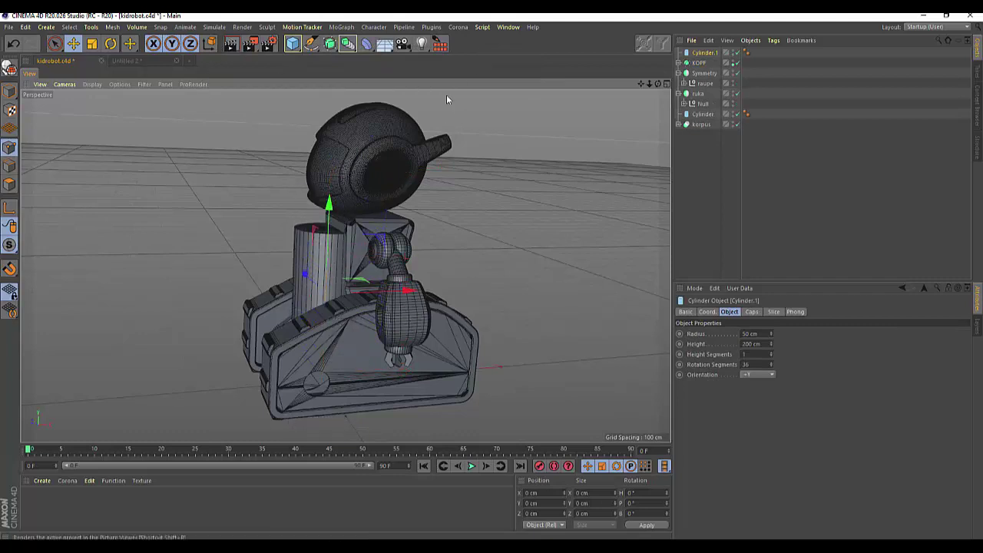
drag(658, 84, 607, 86)
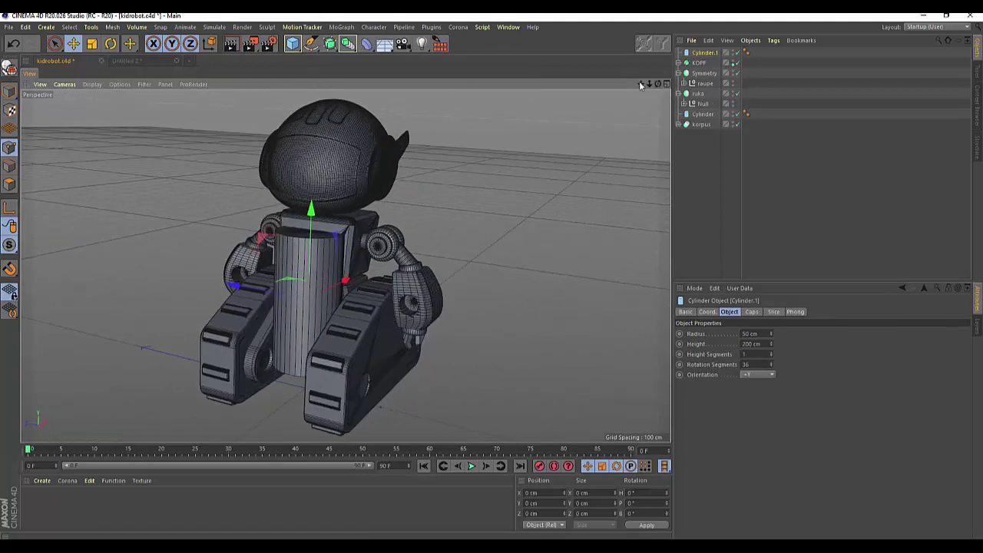
click(229, 48)
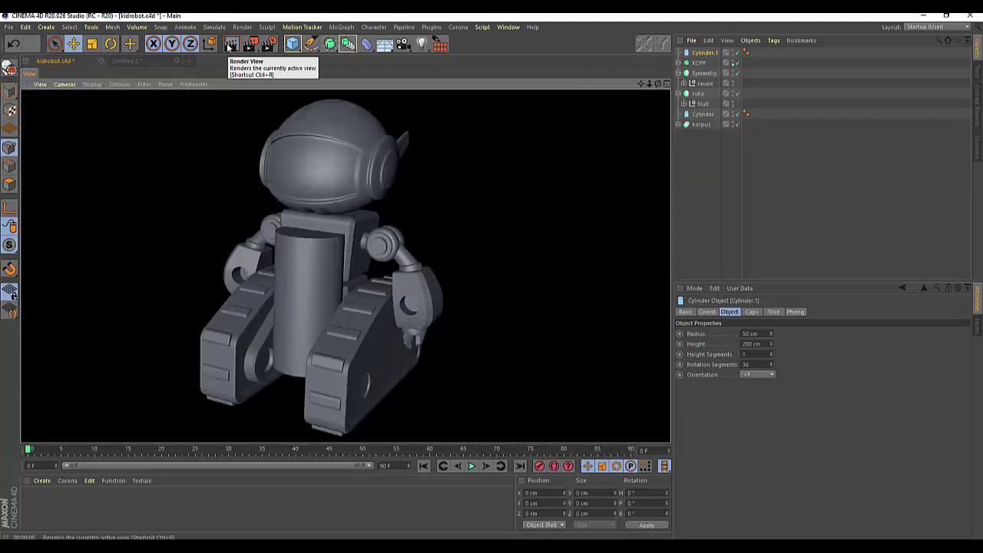
Step: Save the scene and lift the KOPF head slightly
key(ctrl+s)
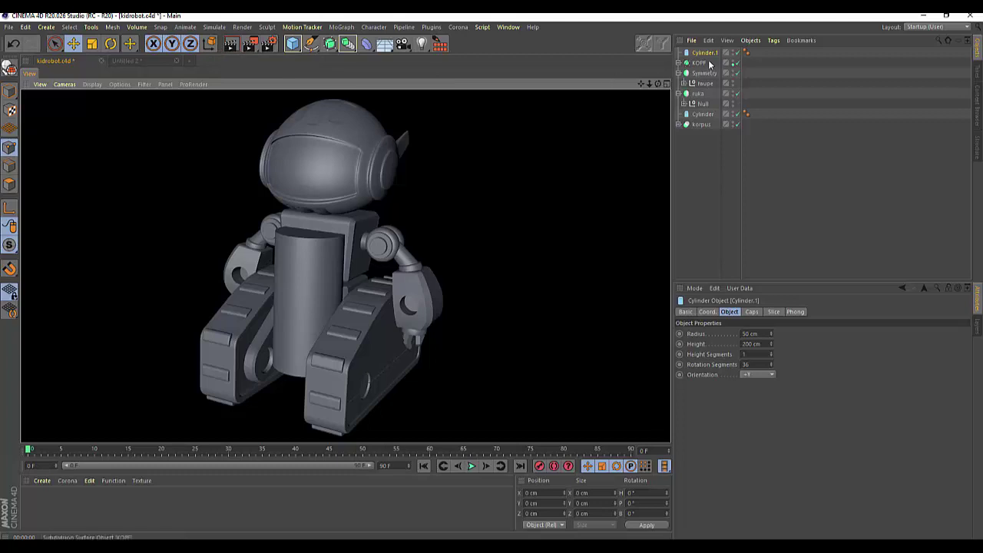
click(699, 63)
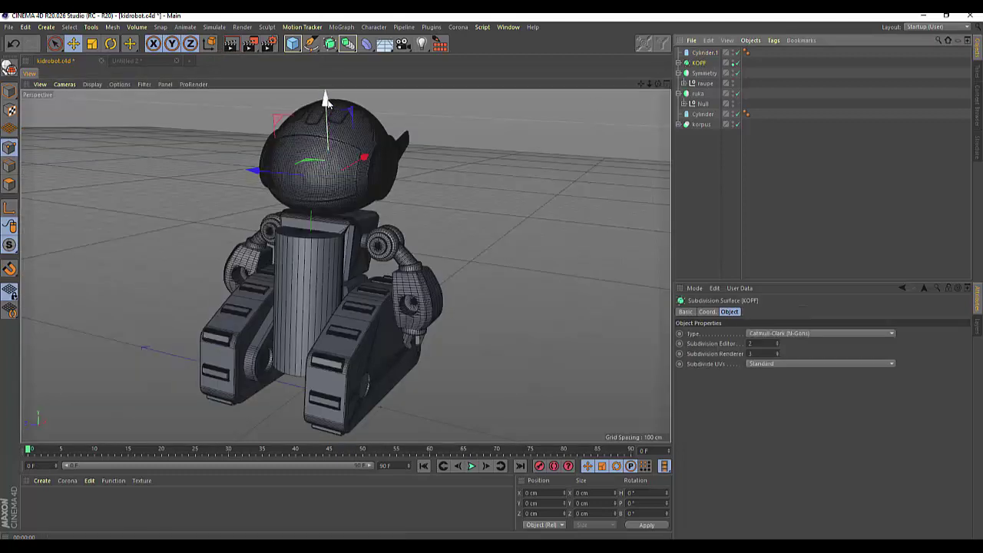
drag(328, 100, 327, 97)
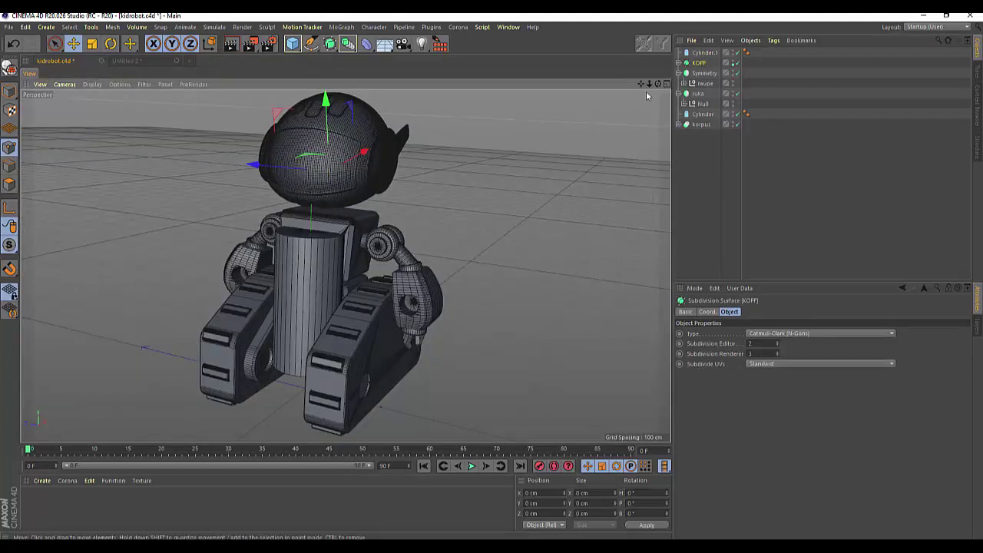
Step: Move Cylinder.1 up into the robot's head area
click(704, 52)
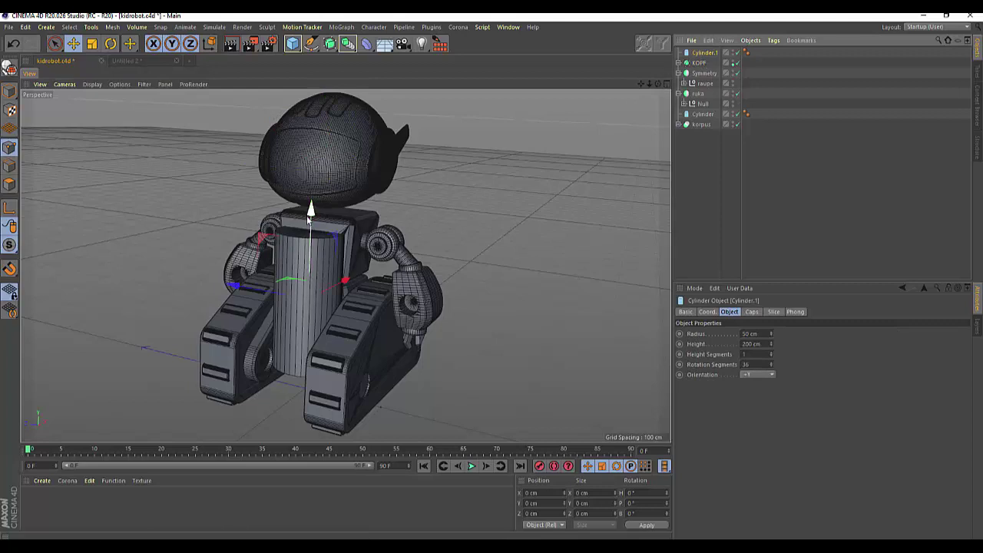
drag(309, 228, 310, 150)
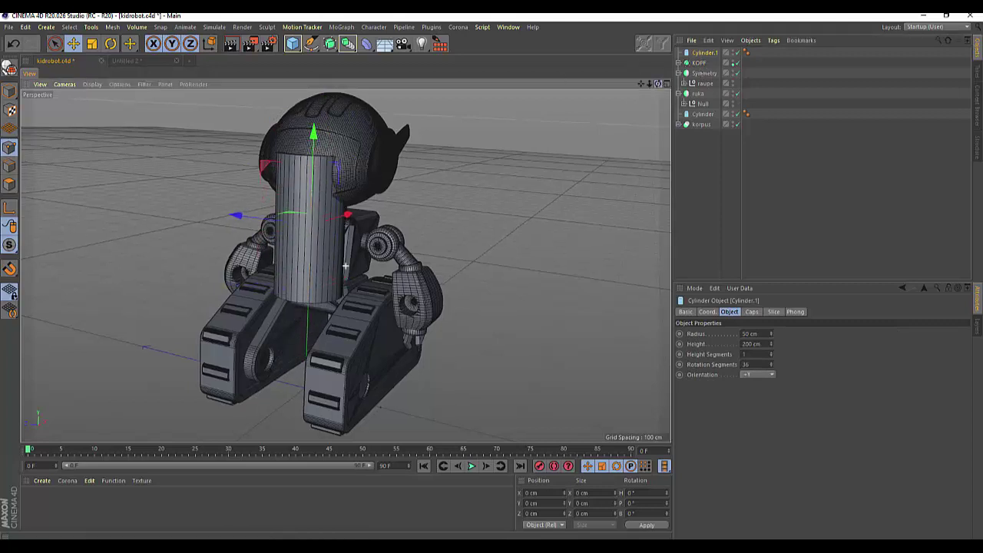
drag(659, 82, 479, 190)
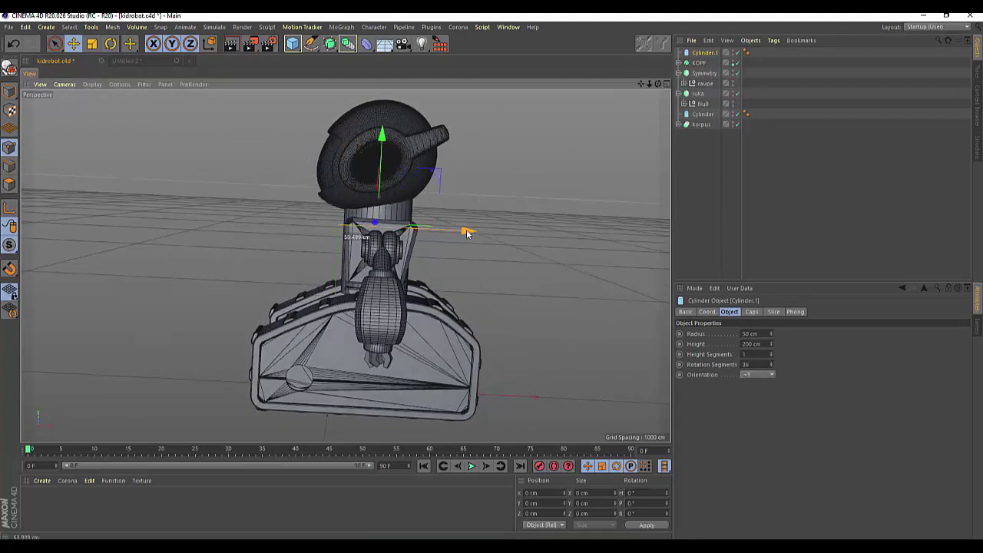
Step: Make Cylinder.1 a 20 cm radius, 57 cm high neck, centred sideways on the body
drag(415, 233, 482, 233)
click(770, 343)
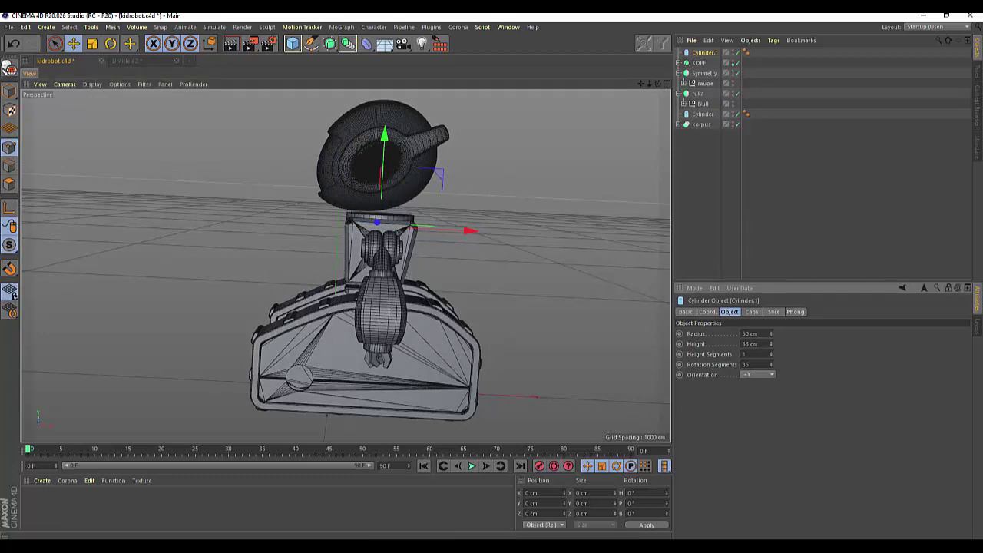
drag(770, 343, 772, 338)
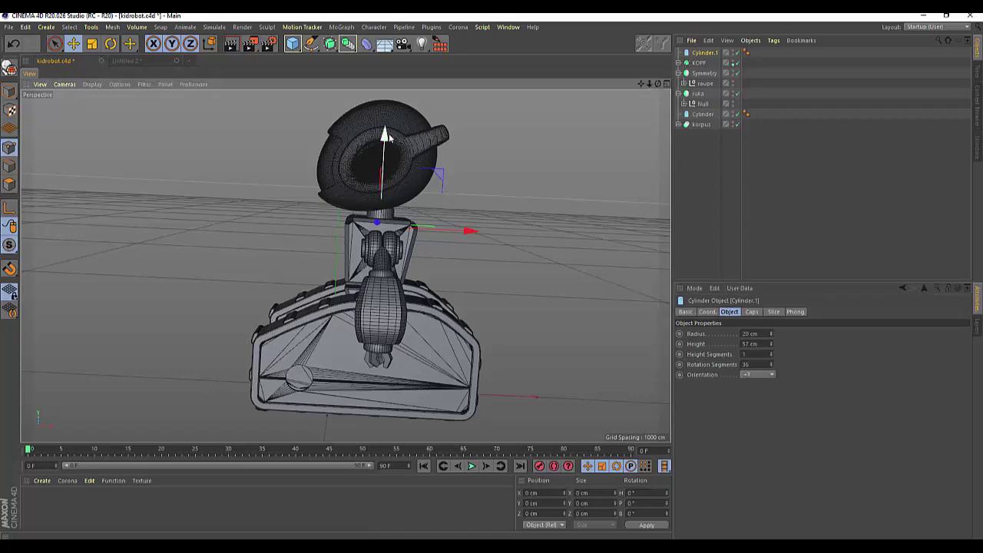
mouse_move(658, 83)
mouse_down()
mouse_move(676, 84)
mouse_move(560, 203)
mouse_up()
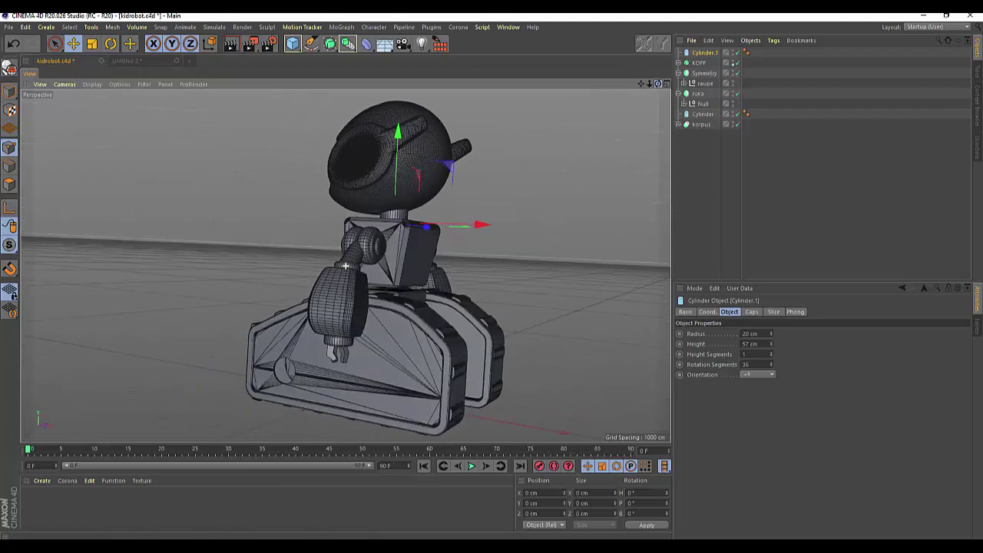
drag(487, 224, 494, 228)
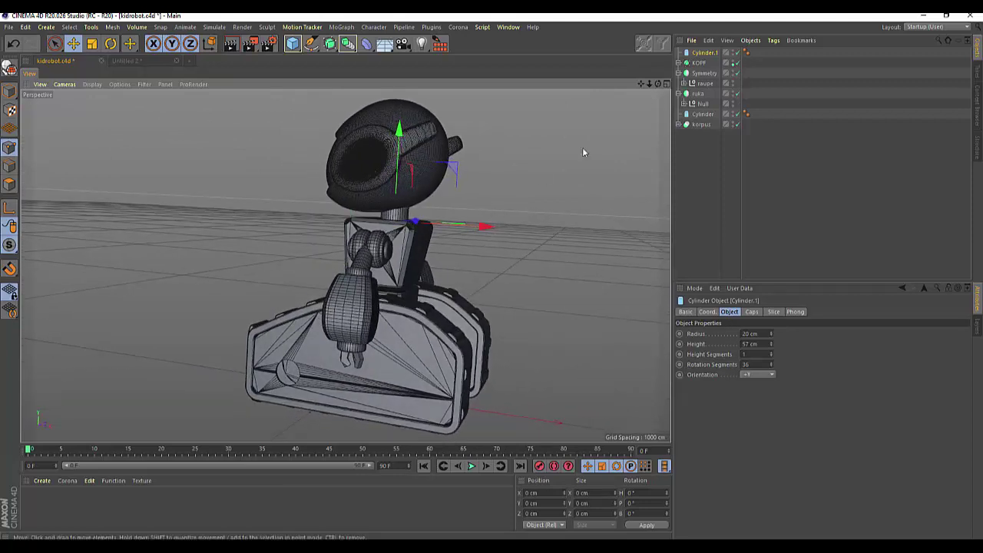
drag(657, 83, 346, 265)
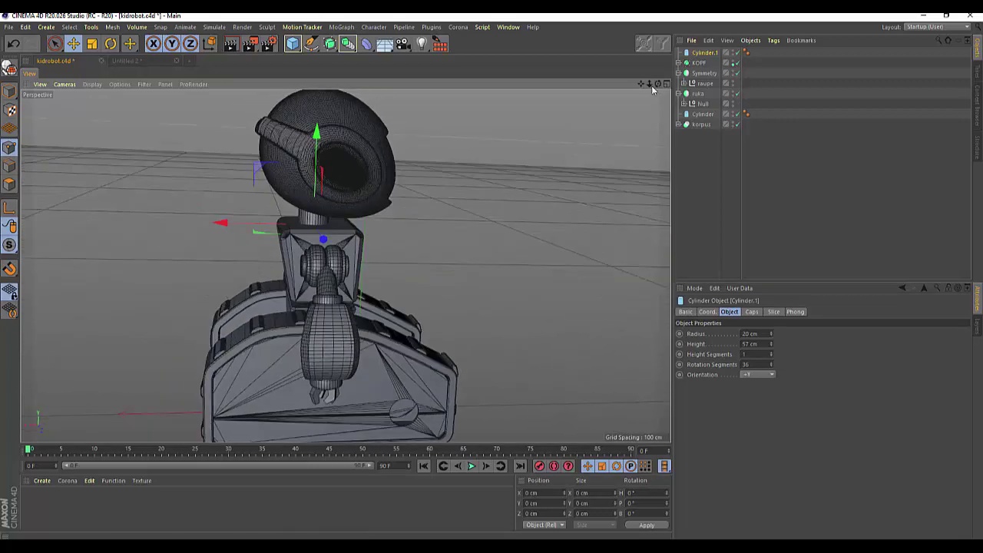
Step: Lower the KOPF head to rest on the neck cylinder and frame the upper body
click(356, 142)
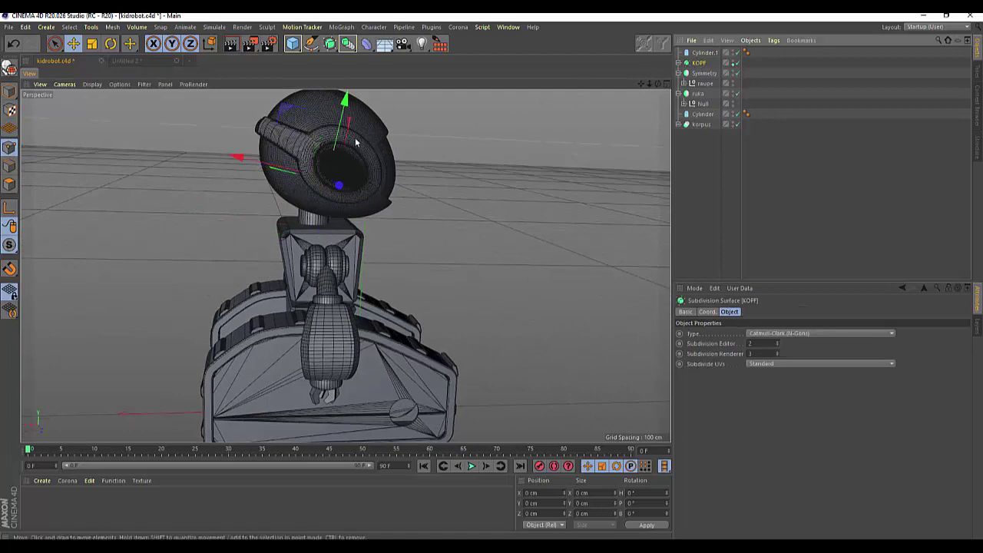
mouse_move(346, 99)
mouse_down()
mouse_move(348, 111)
mouse_move(346, 96)
mouse_up()
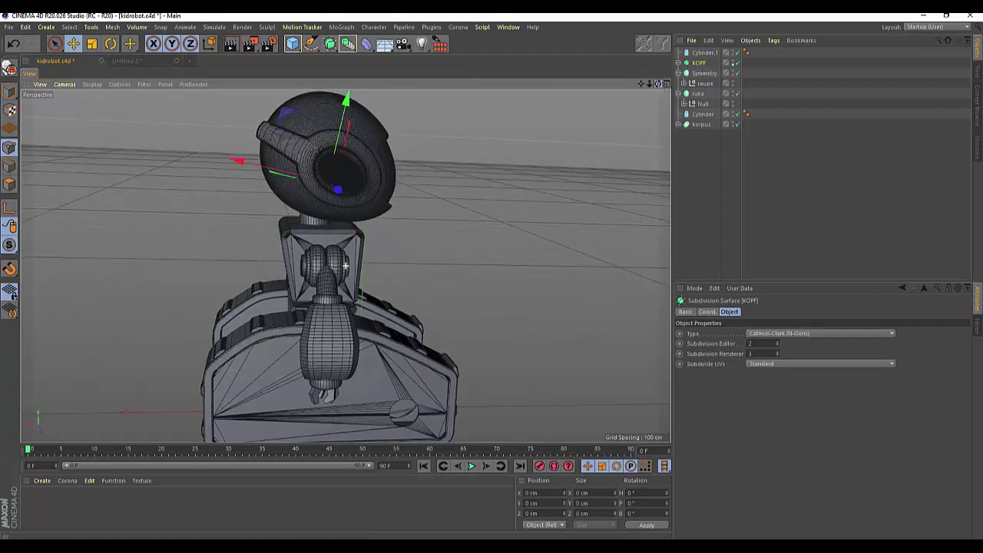
alt+drag(346, 265, 345, 266)
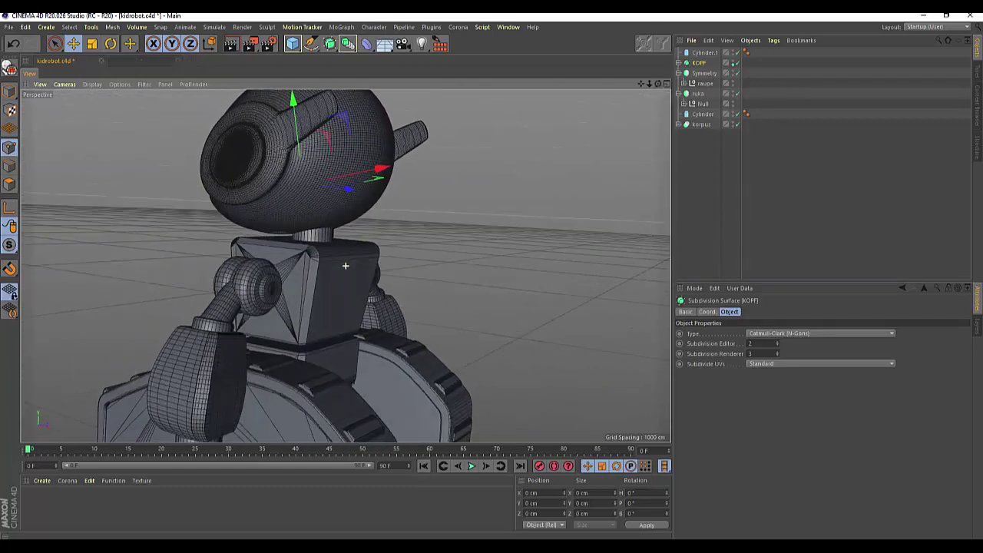
drag(644, 90, 658, 86)
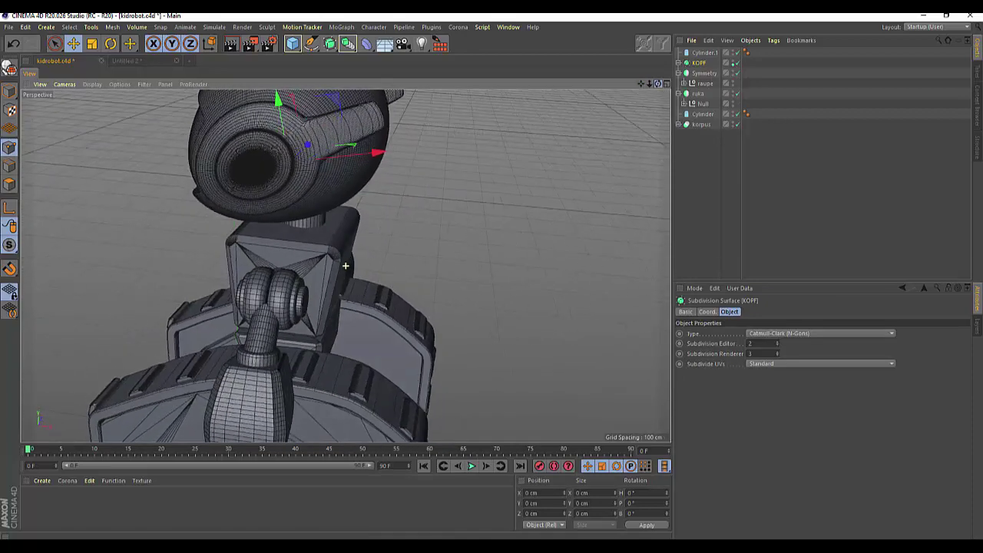
alt+drag(346, 266, 391, 218)
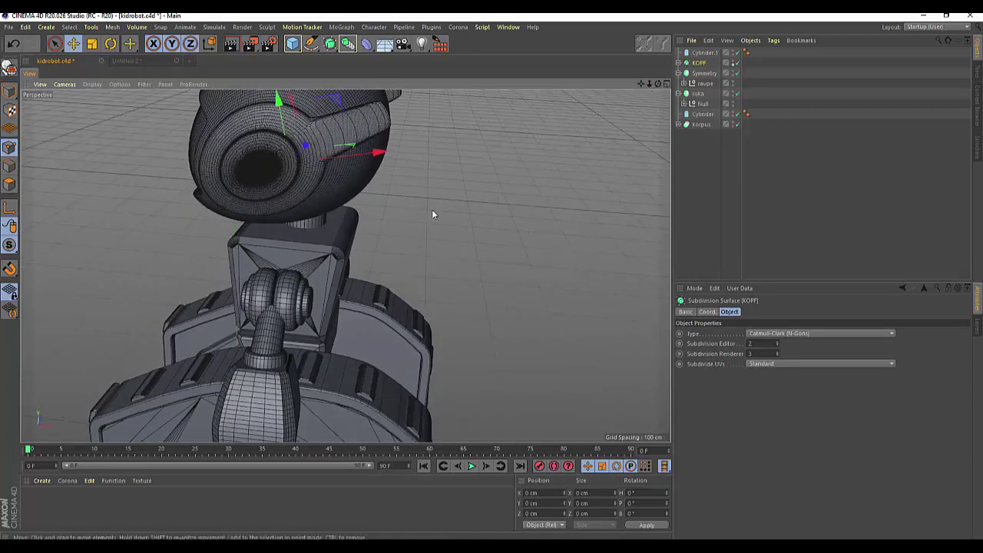
click(293, 43)
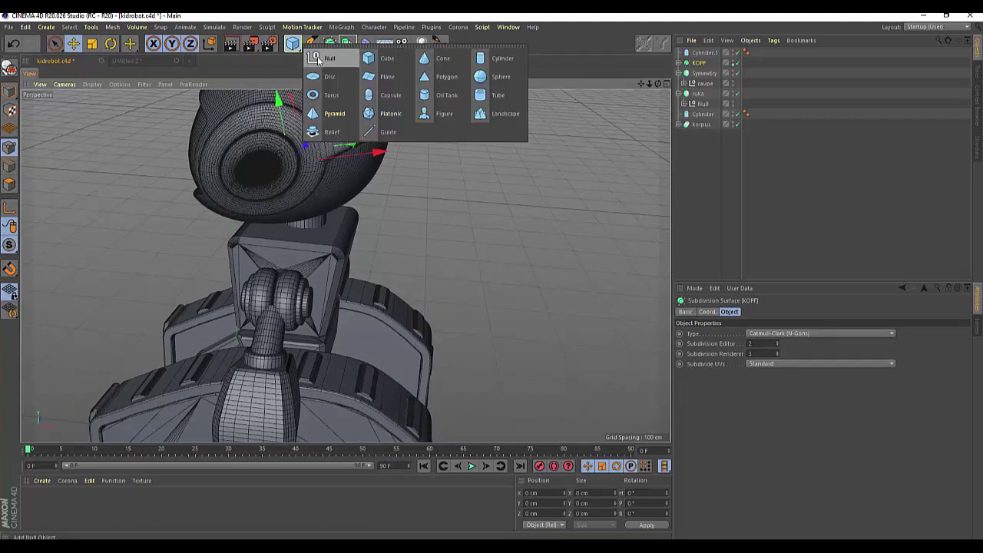
Step: Add a cube sized 43 × 142 × 170 cm and place it against the robot's back
click(369, 68)
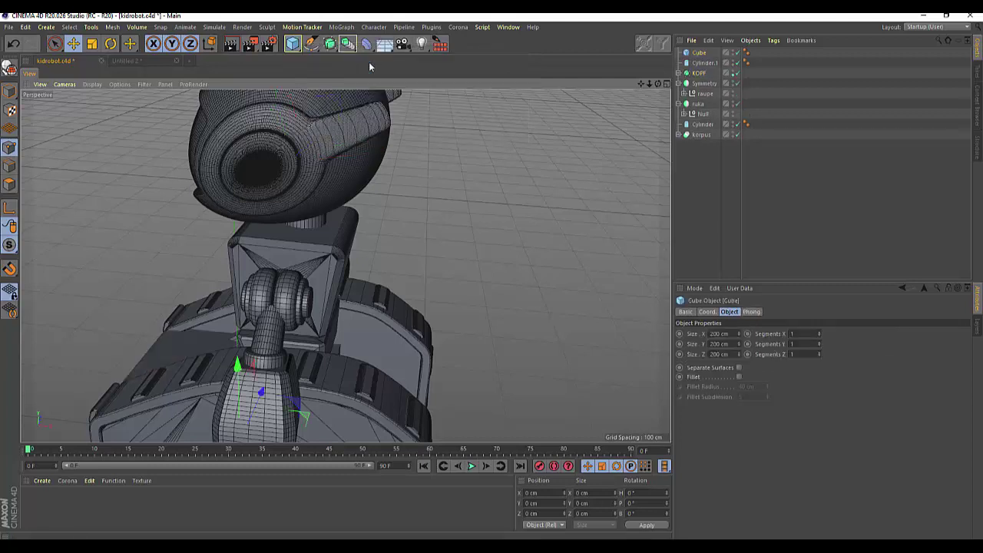
scroll(314, 412, down, 5)
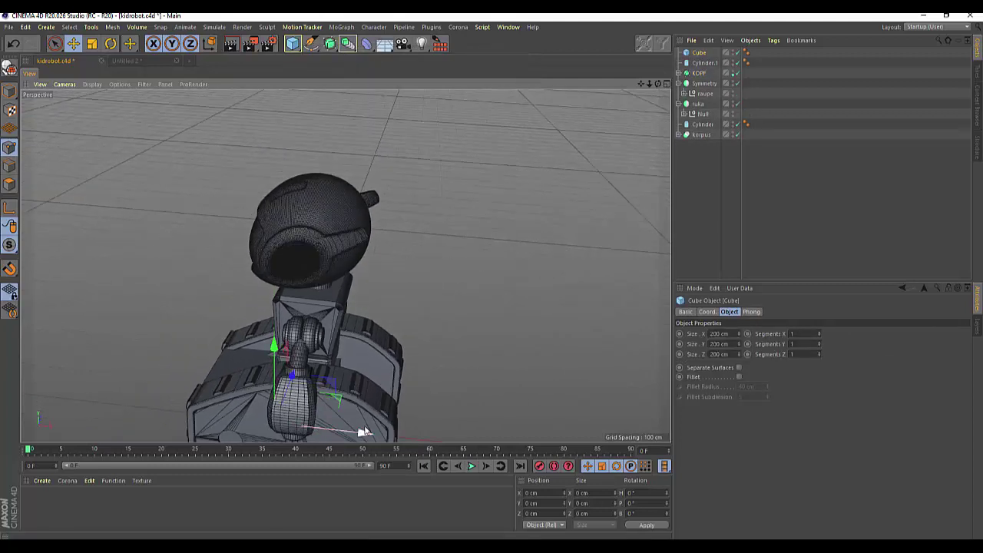
drag(361, 418, 427, 409)
drag(371, 355, 415, 266)
drag(743, 348, 740, 371)
drag(386, 267, 414, 191)
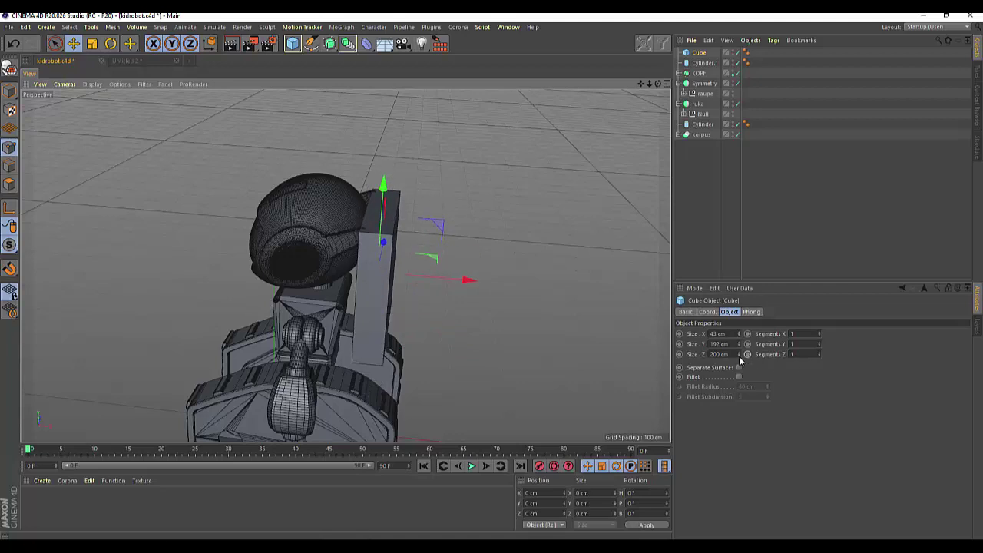
drag(740, 355, 740, 351)
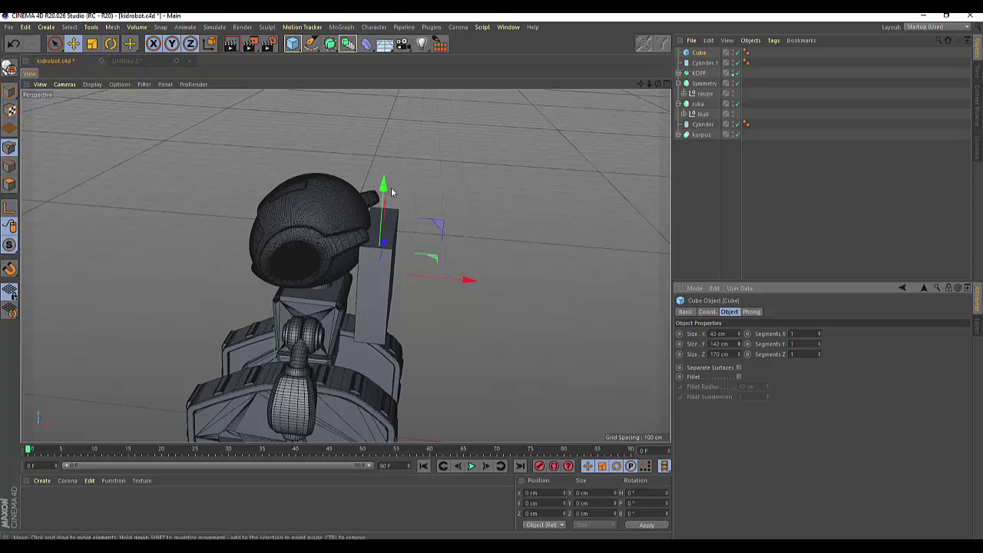
drag(391, 192, 391, 247)
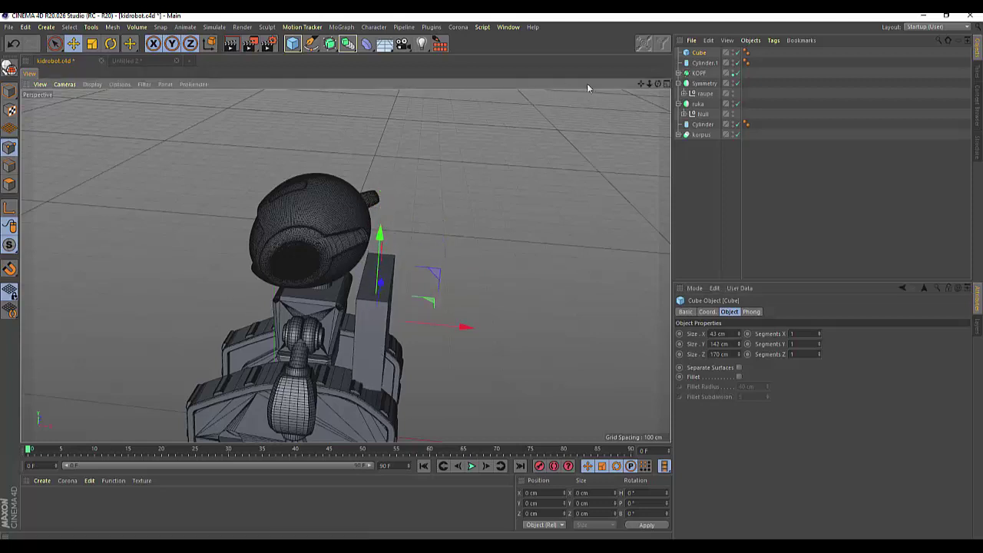
drag(657, 83, 599, 86)
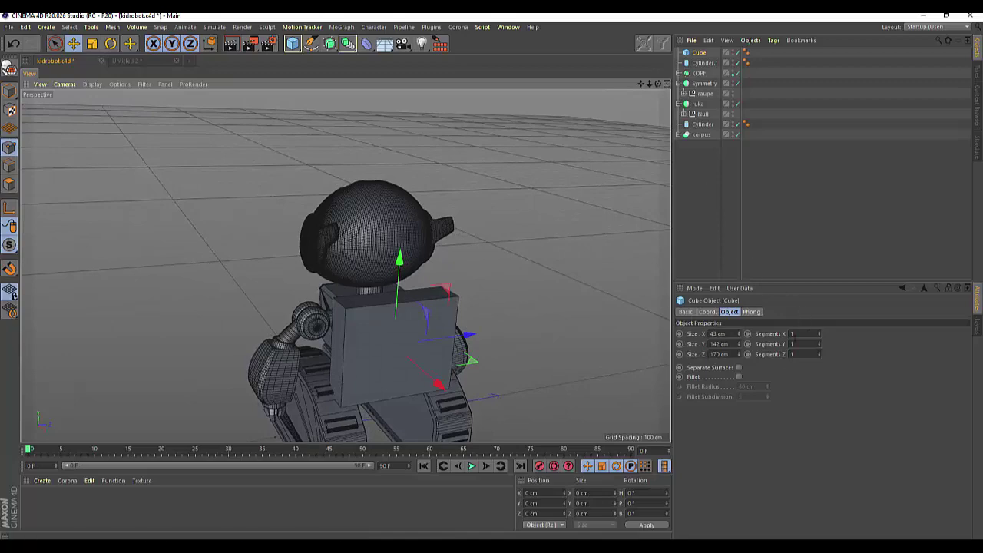
Step: Slim the cube to 132 cm height and 99 cm depth
mouse_move(657, 84)
mouse_down()
mouse_move(345, 265)
mouse_move(658, 101)
mouse_up()
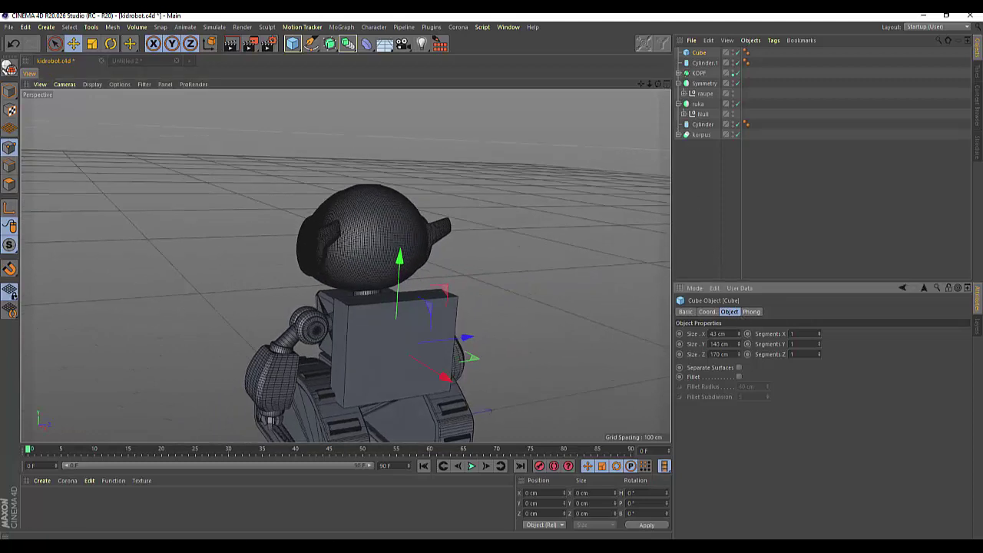
mouse_move(742, 346)
mouse_down()
mouse_move(739, 384)
mouse_move(739, 356)
mouse_up()
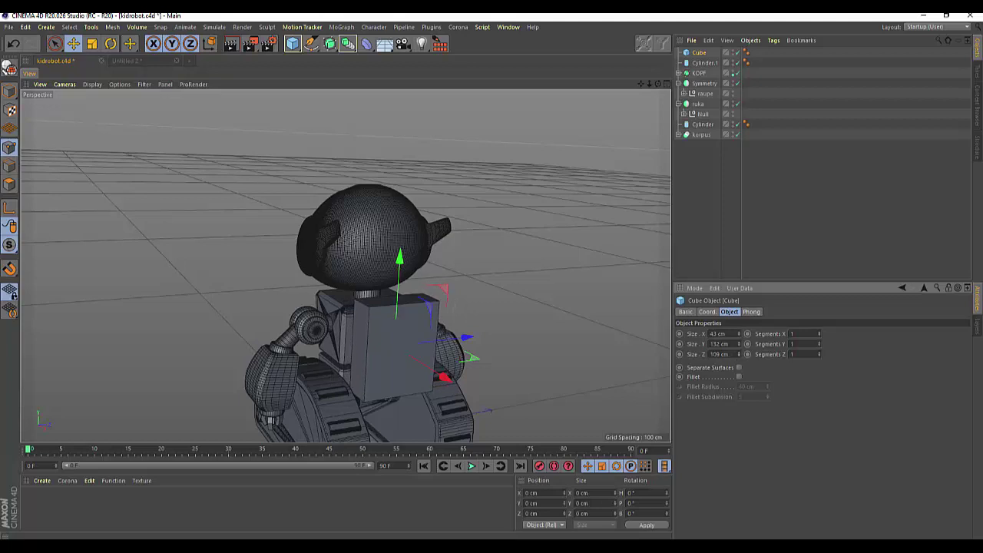
drag(657, 83, 695, 242)
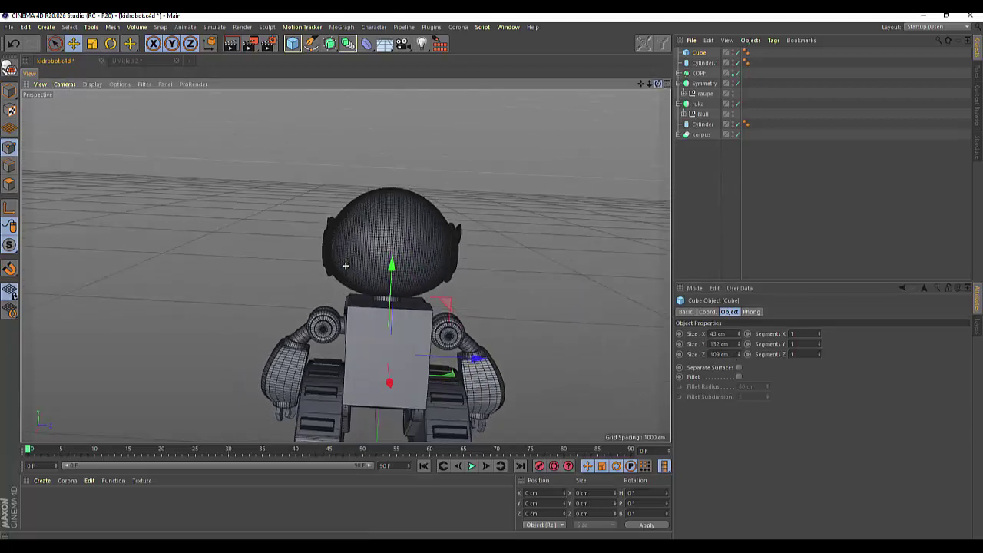
drag(738, 355, 739, 361)
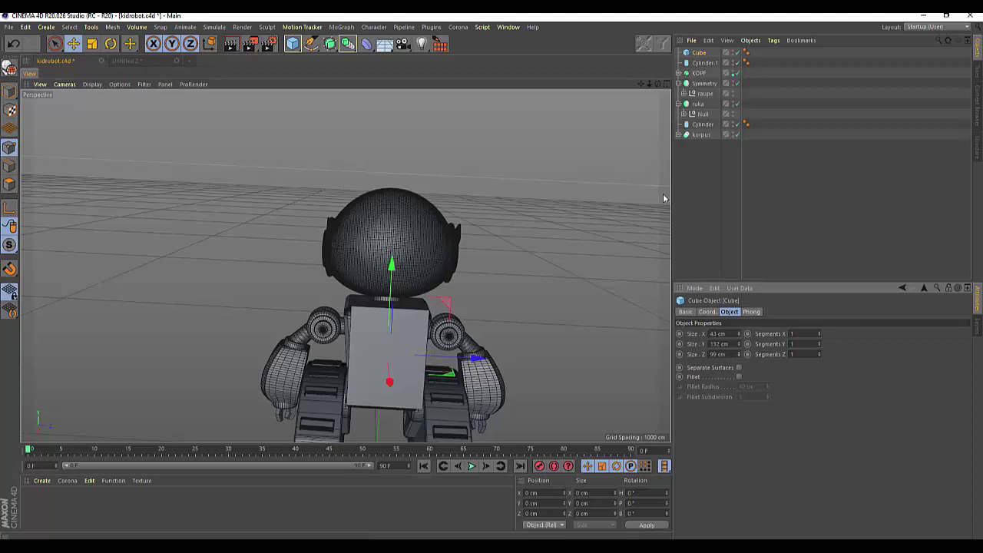
Step: Shift the slimmed cube left and slightly down beside the torso, behind the neck
drag(658, 84, 563, 172)
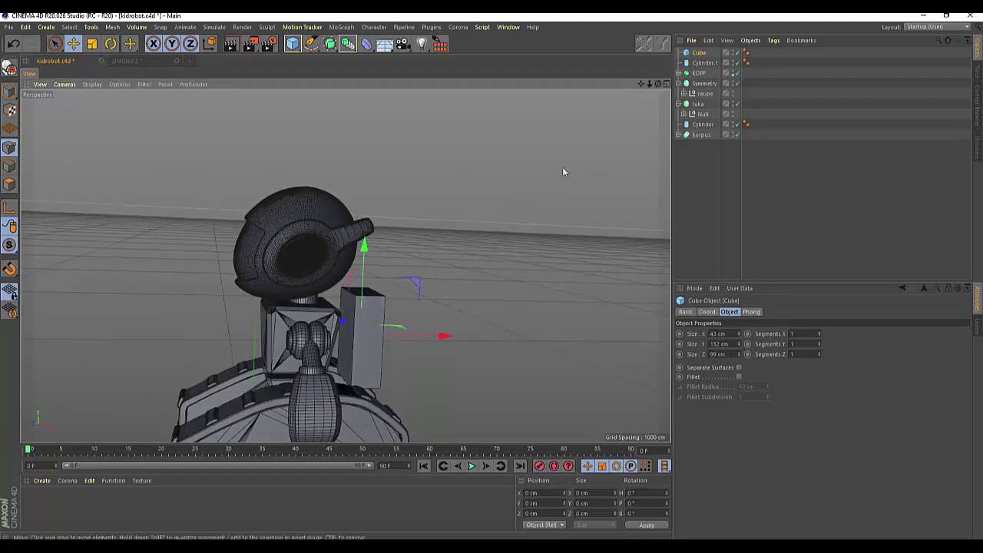
drag(452, 335, 438, 344)
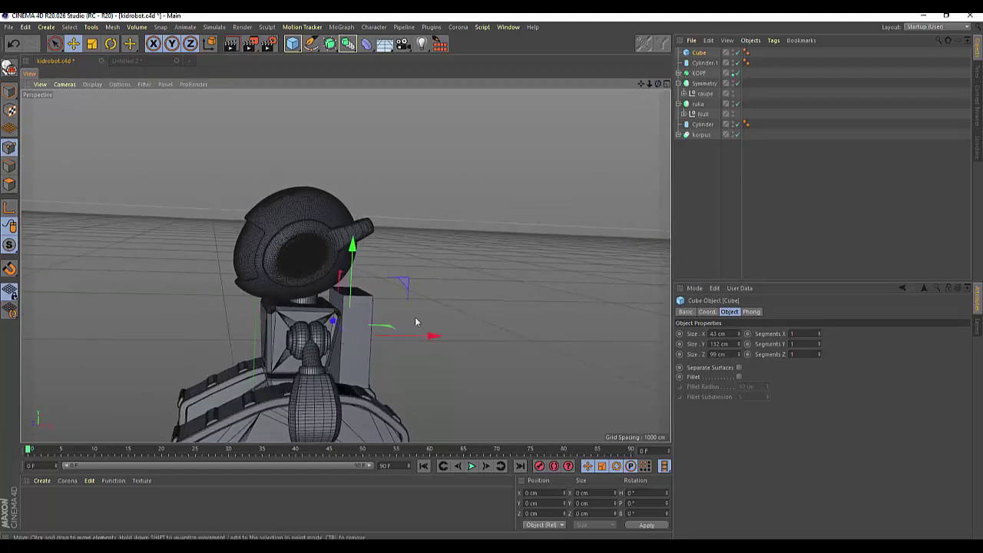
drag(351, 246, 354, 255)
drag(658, 84, 630, 88)
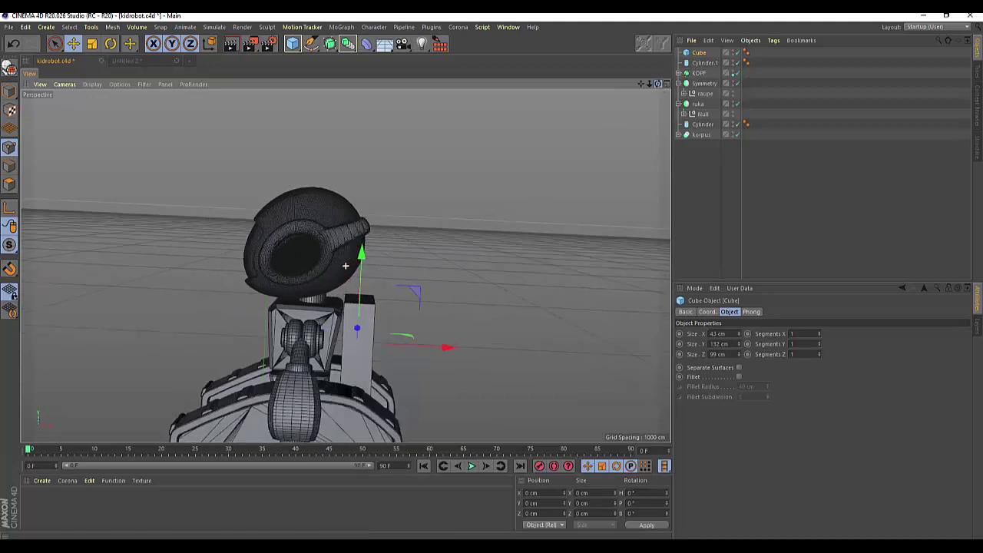
alt+drag(346, 265, 664, 111)
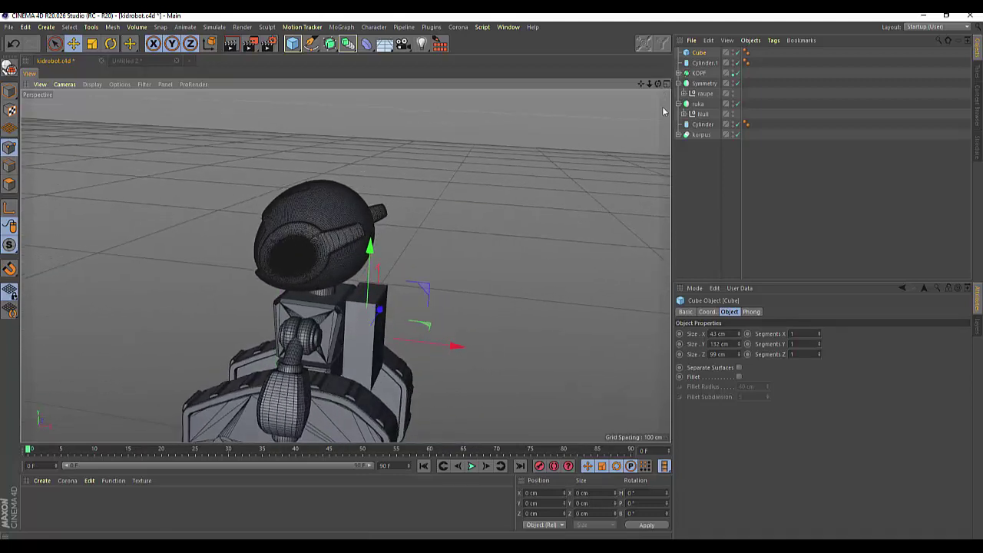
Step: Enable fillet on the cube with a 15.5 cm radius and 5 subdivisions
click(738, 377)
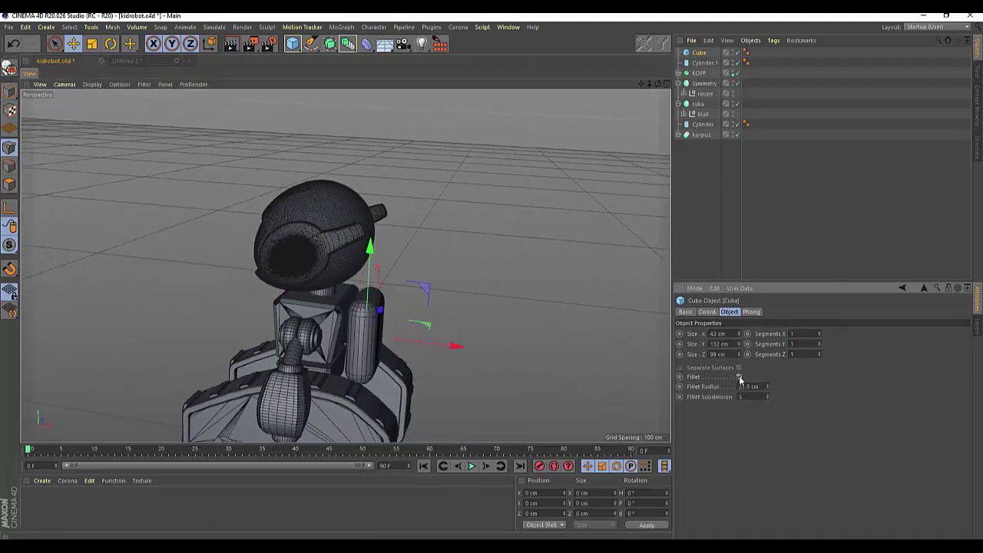
drag(766, 388, 767, 430)
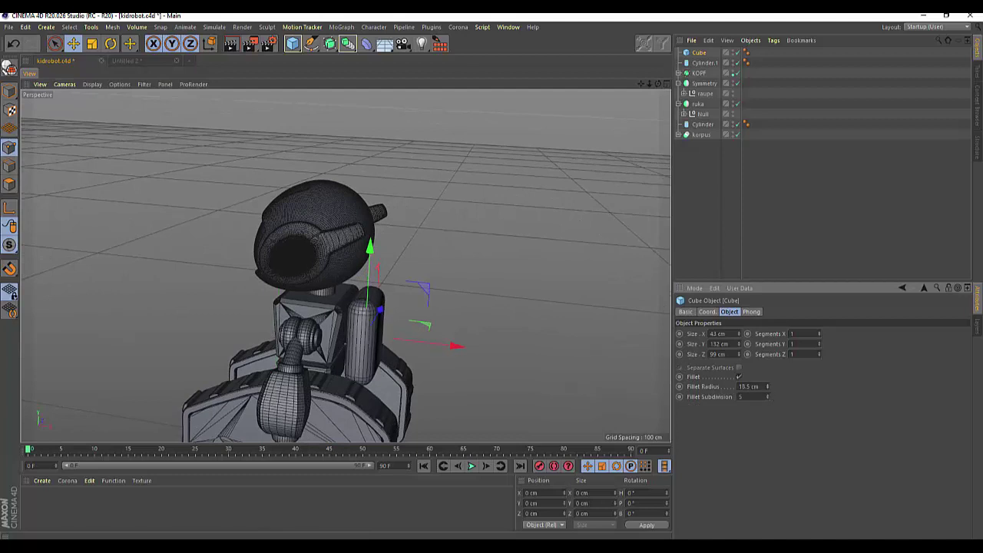
drag(766, 386, 766, 361)
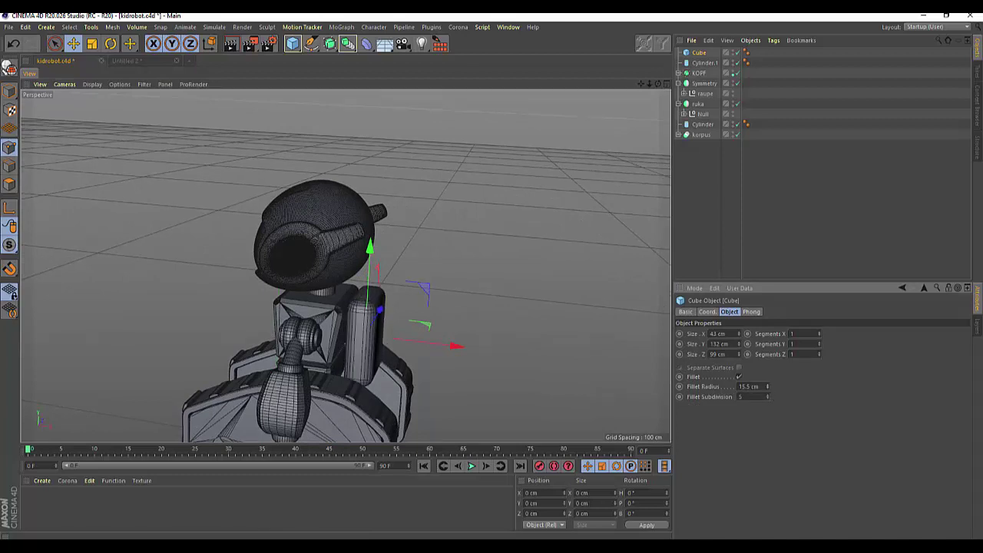
mouse_move(767, 397)
mouse_down()
mouse_move(767, 384)
mouse_move(766, 415)
mouse_move(767, 392)
mouse_up()
Step: Lower the rounded tank slightly and check it from front angles
drag(658, 89, 345, 265)
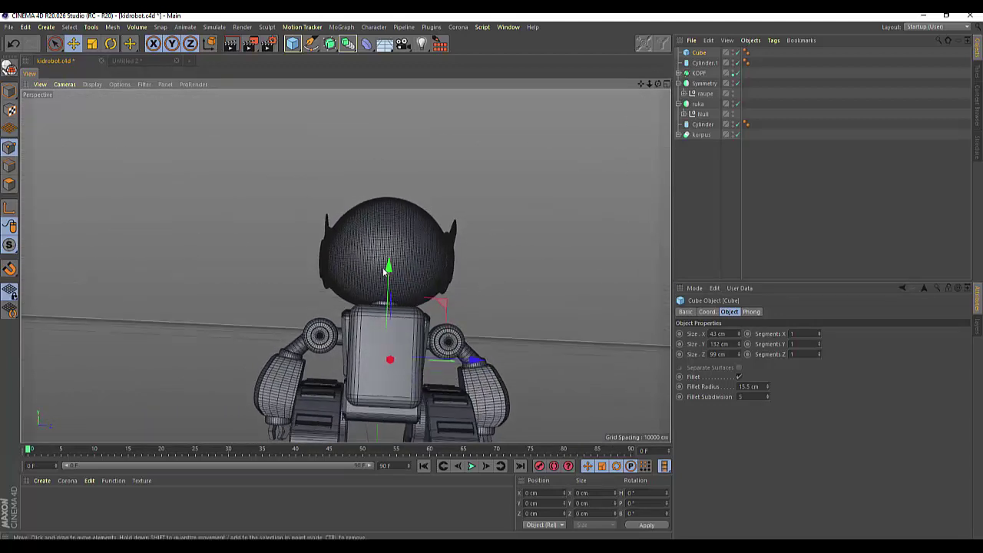
drag(385, 270, 388, 269)
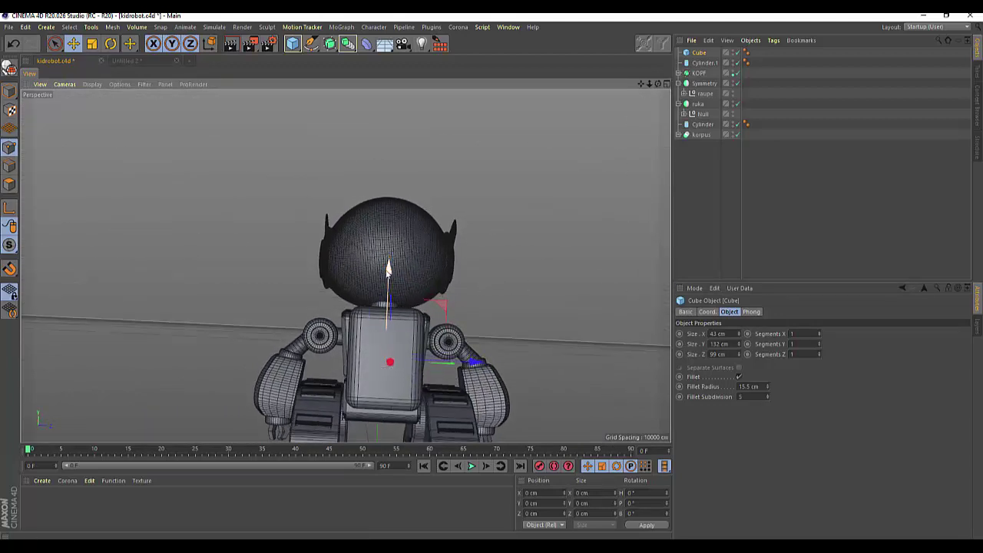
drag(658, 84, 345, 266)
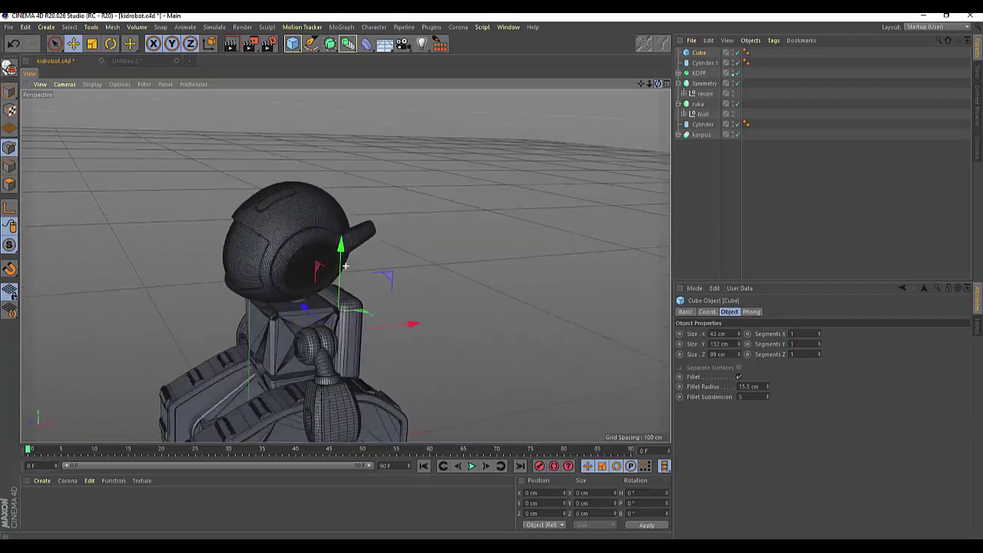
alt+drag(346, 266, 679, 131)
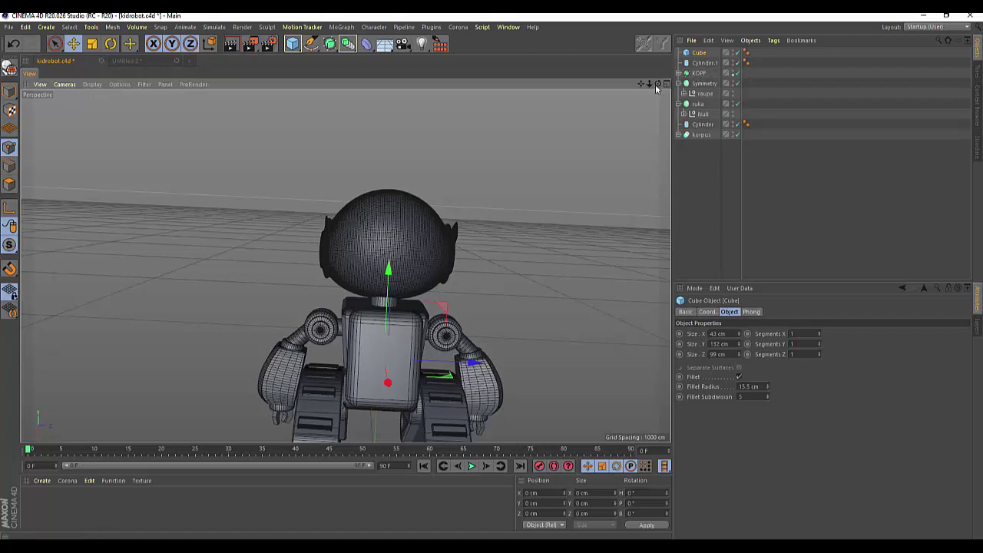
drag(657, 84, 665, 86)
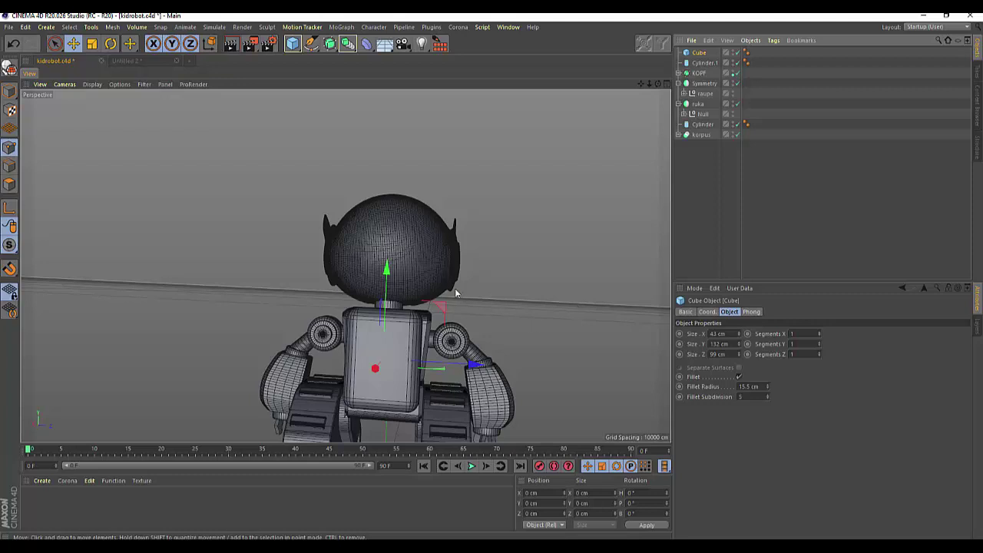
Step: In the maximized Front view, move the tank right of the body and make it editable
click(664, 84)
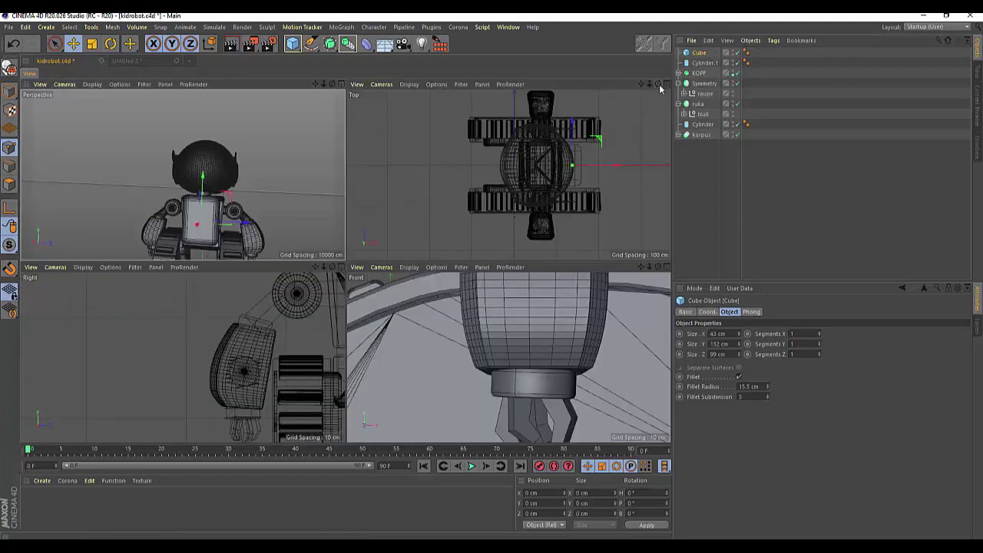
scroll(503, 386, down, 2)
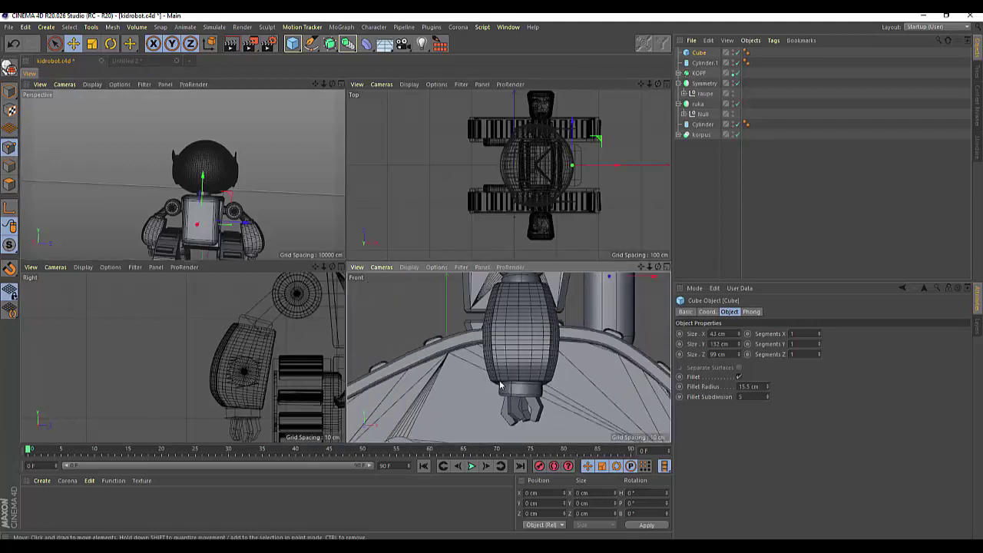
scroll(501, 386, down, 2)
scroll(500, 387, down, 2)
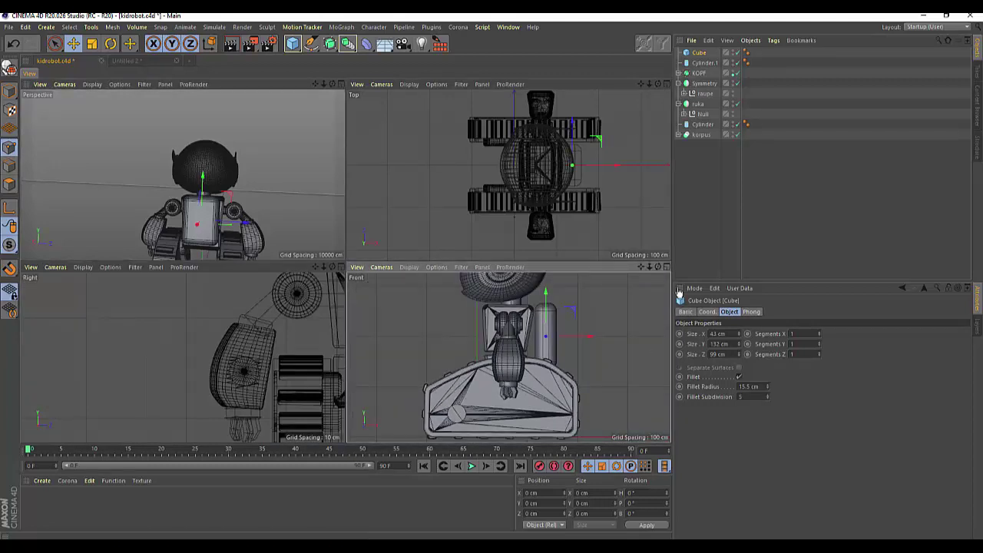
click(665, 267)
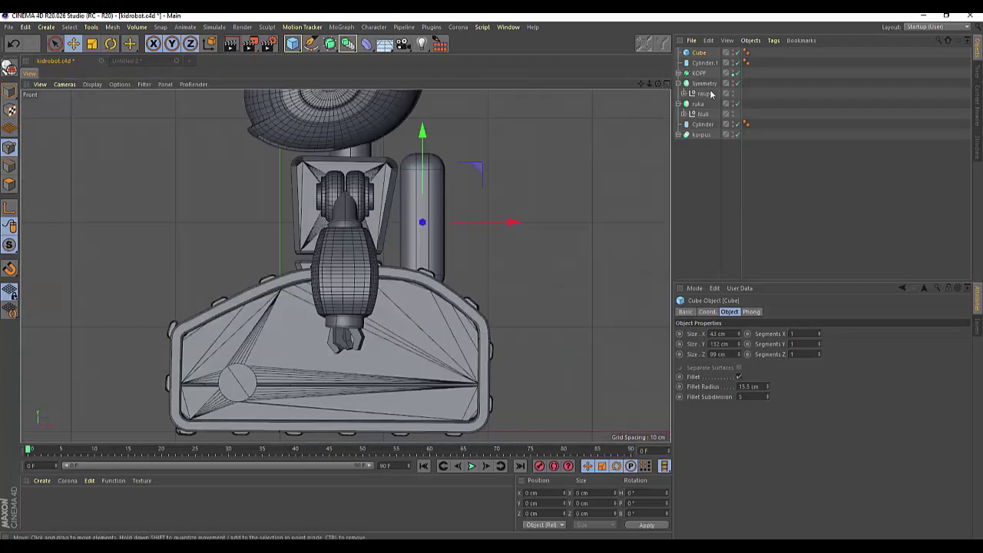
drag(640, 83, 592, 126)
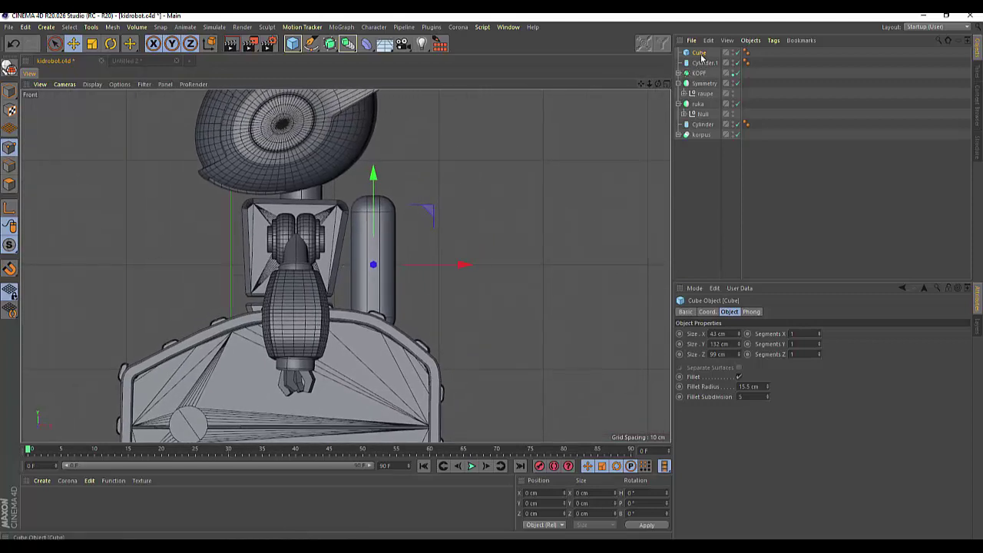
drag(466, 266, 592, 266)
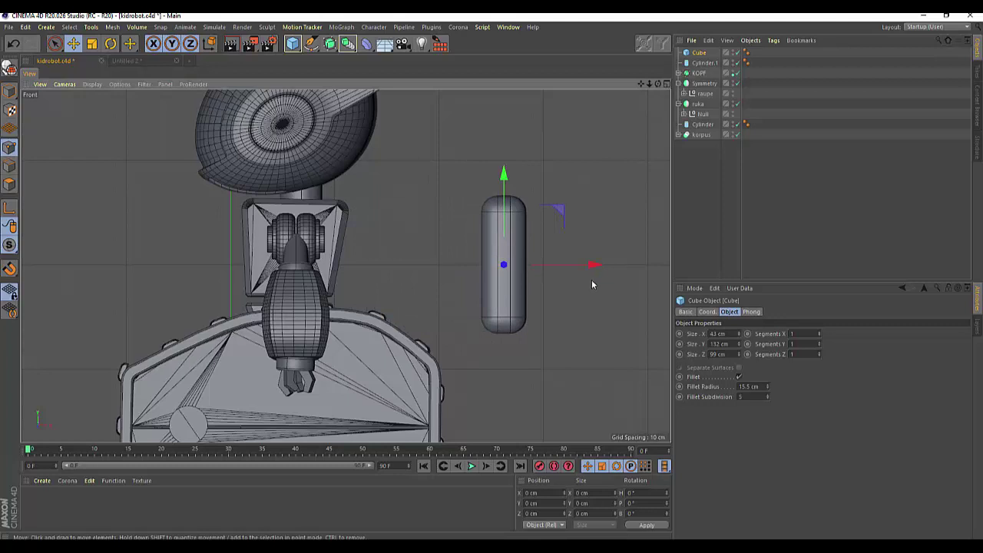
click(10, 69)
Step: In Polygon mode, rectangle-select the tank's top cap and raise it slightly
click(10, 184)
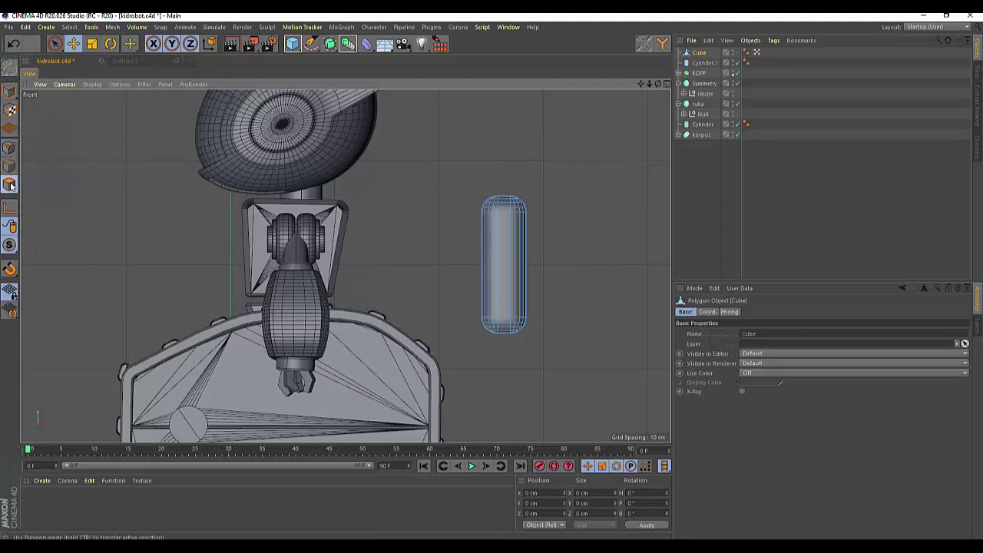
click(55, 45)
click(112, 77)
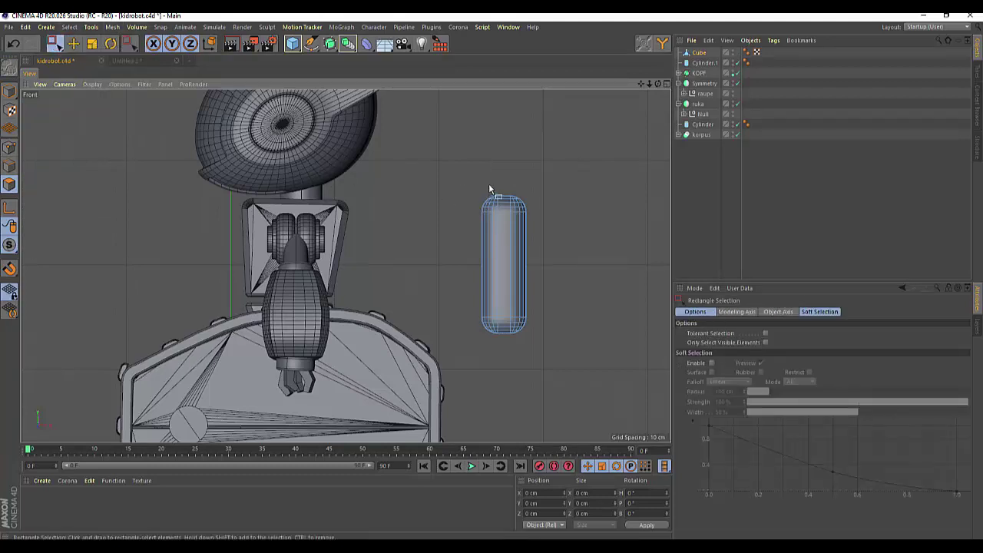
mouse_move(451, 162)
mouse_down()
mouse_move(478, 195)
mouse_move(558, 222)
mouse_up()
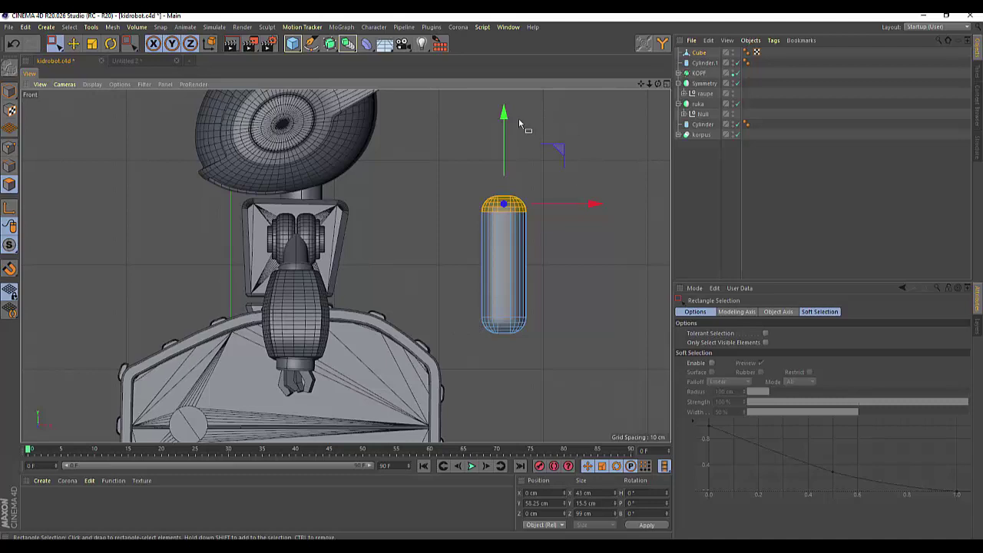
drag(507, 121, 507, 99)
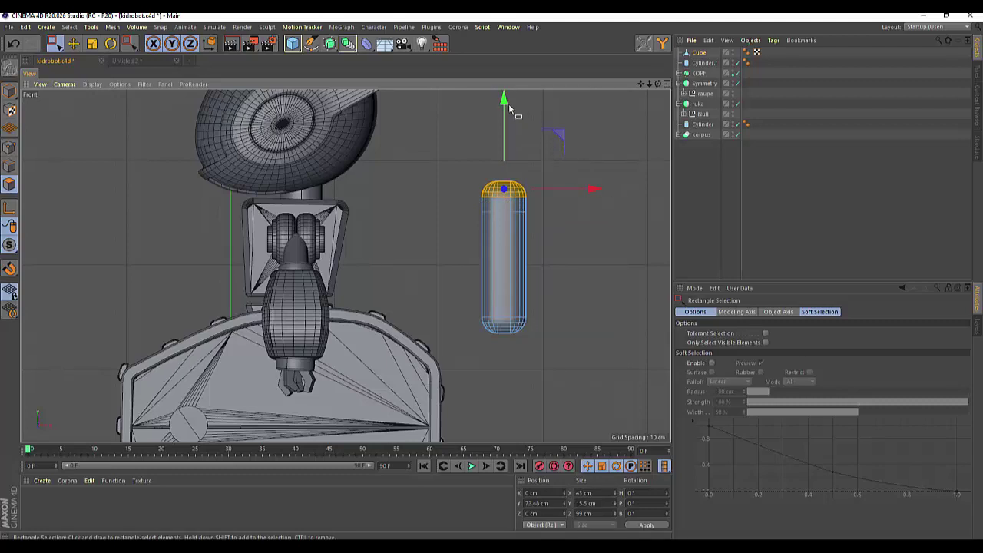
drag(505, 101, 504, 110)
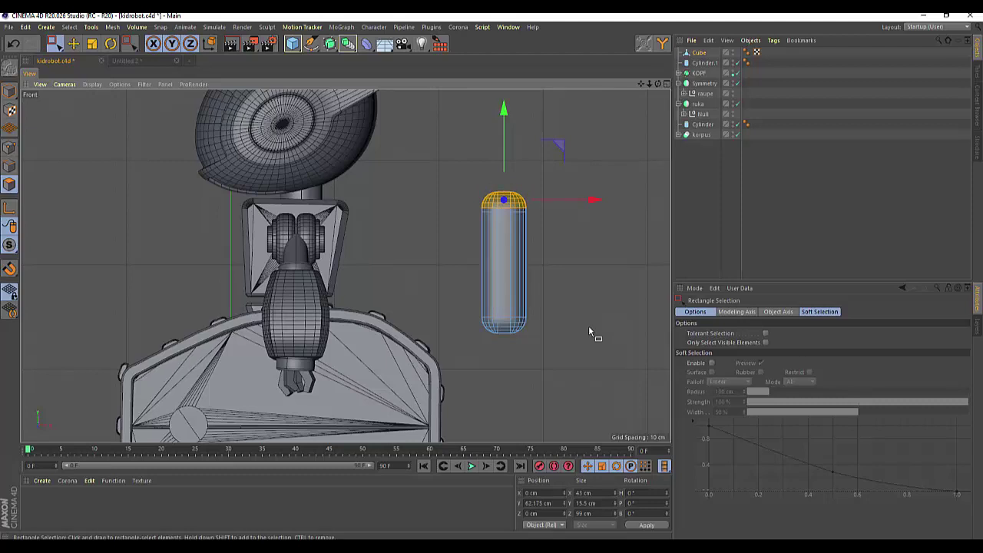
Step: Select the tank's bottom cap polygons and push them down about 4 cm
click(54, 44)
click(474, 322)
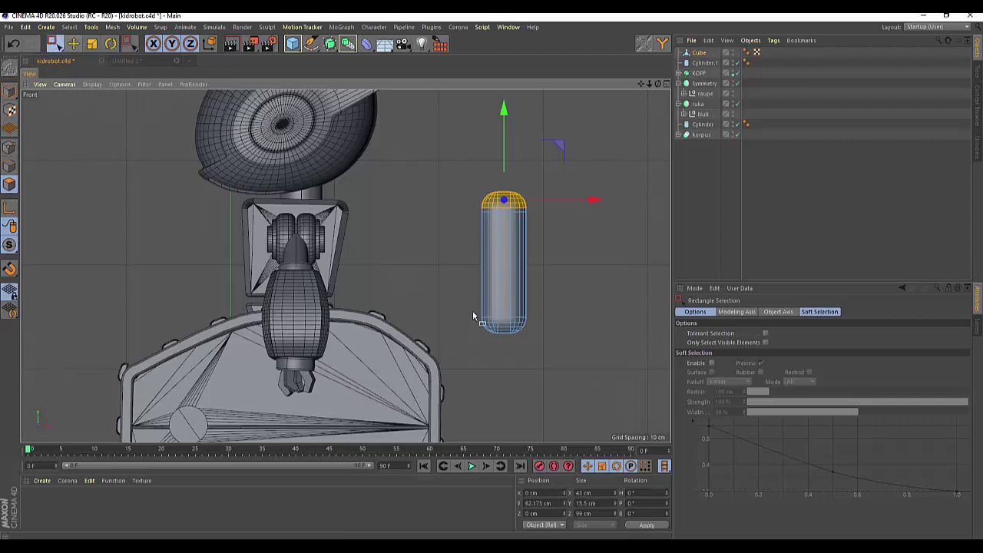
drag(542, 306, 442, 360)
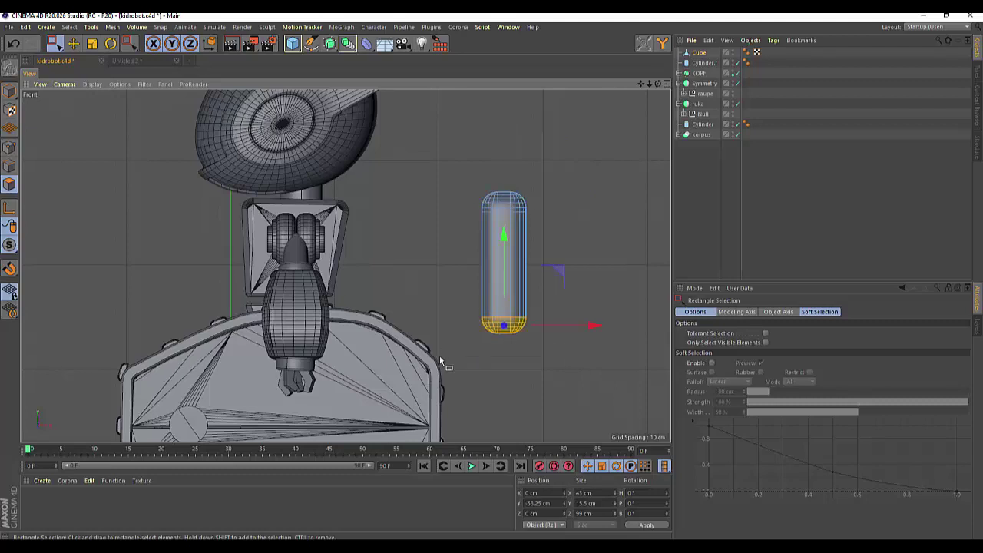
drag(504, 242, 505, 240)
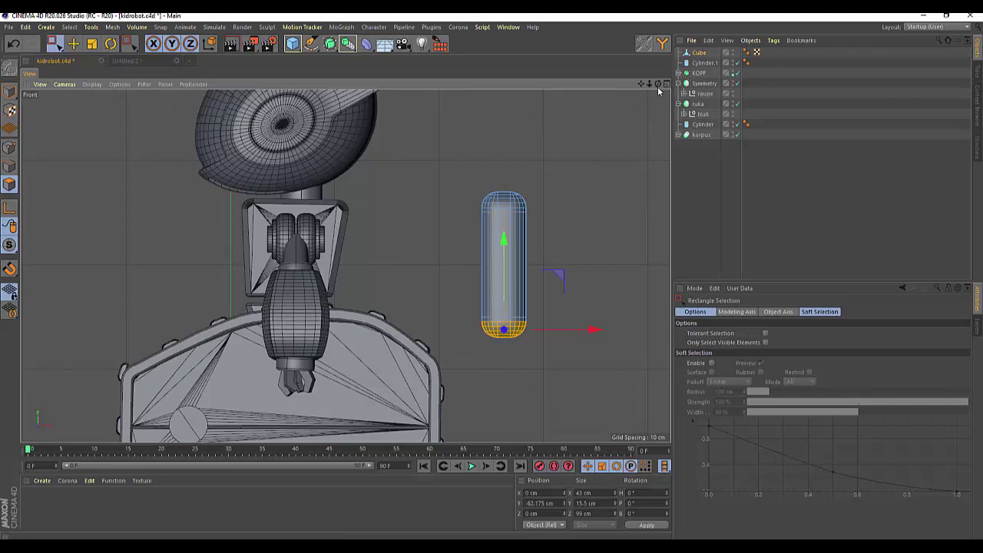
drag(647, 86, 90, 74)
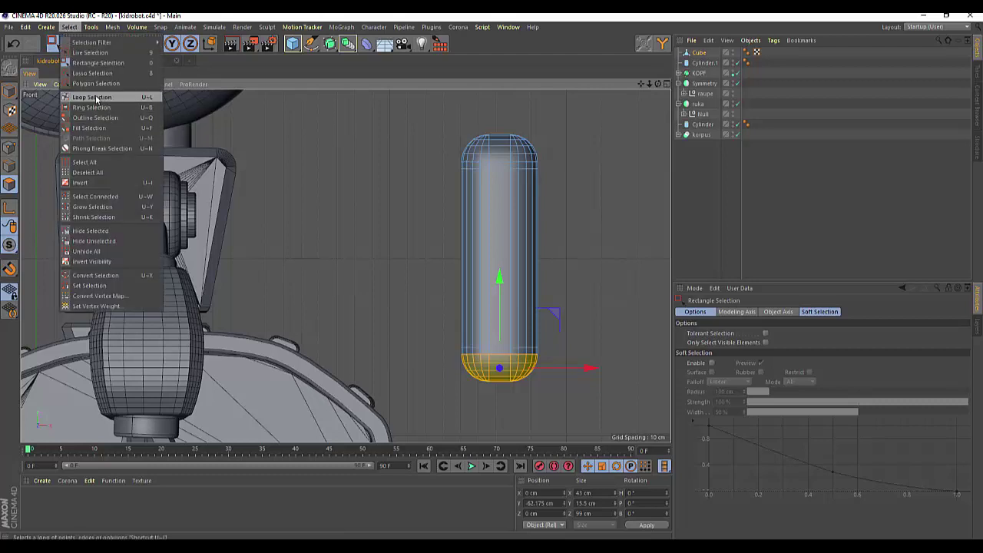
Step: Select the tank's top and bottom edge loops and scale them to 96.5%
drag(56, 45, 86, 101)
click(466, 165)
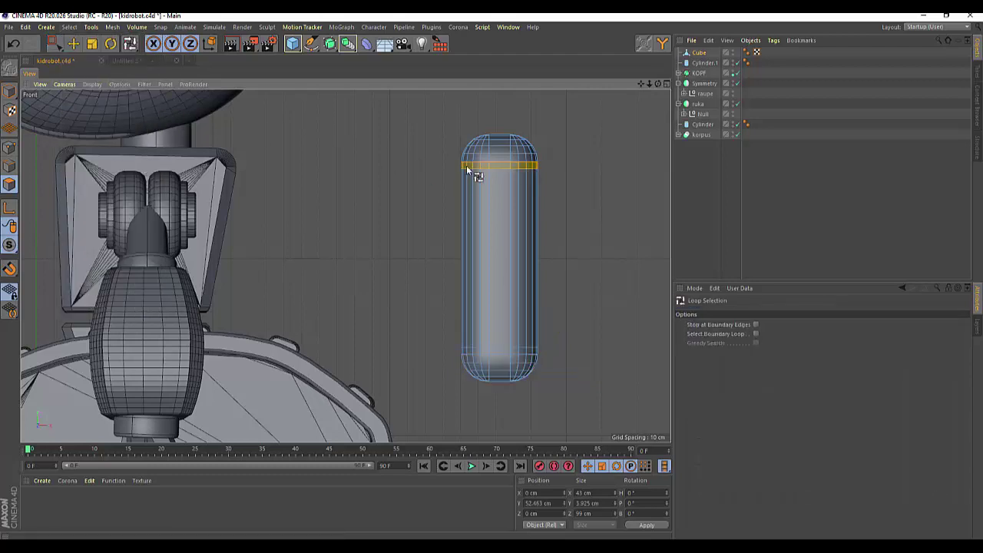
shift+click(473, 354)
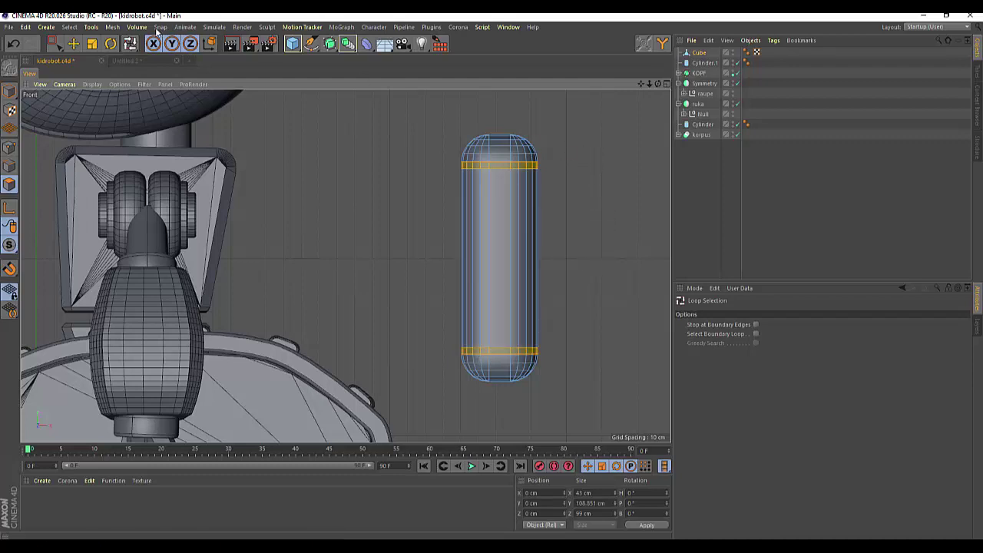
key(t)
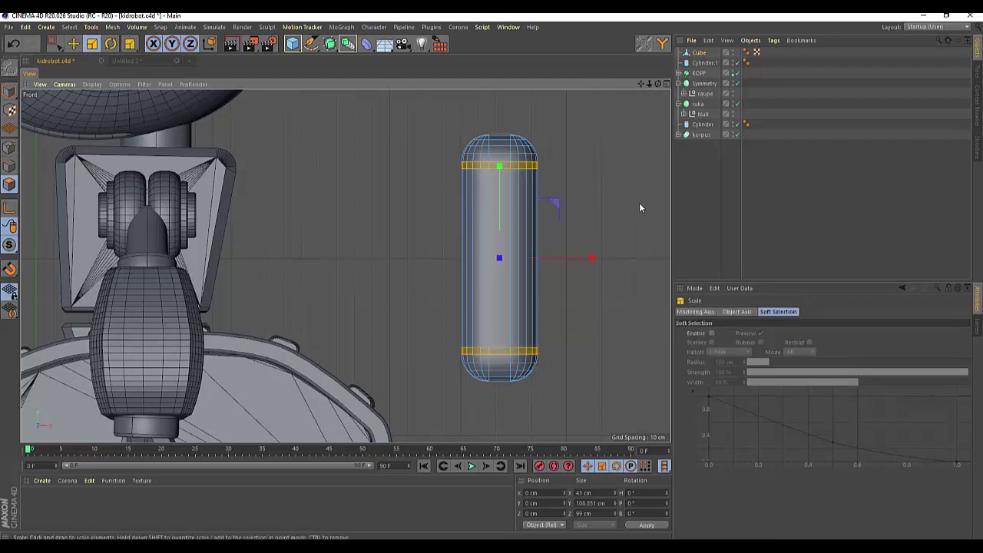
drag(641, 205, 624, 206)
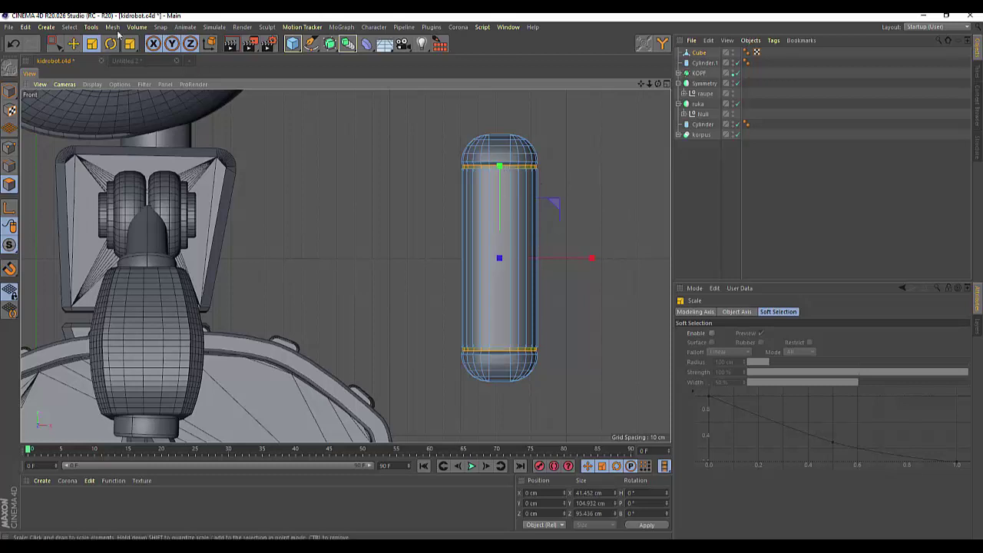
Step: Raise the upper edge loop, spread the loops apart vertically, then deselect
click(73, 44)
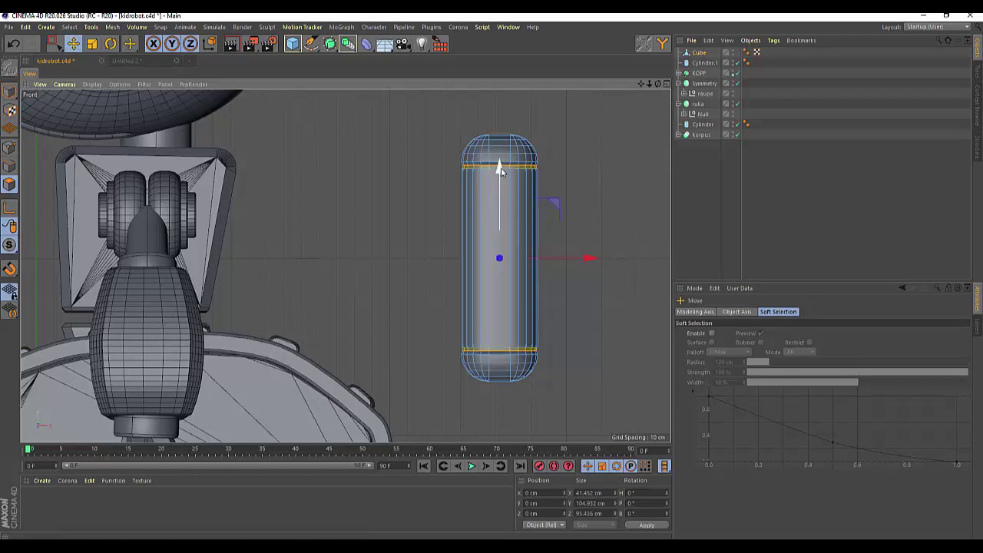
drag(499, 169, 497, 172)
key(t)
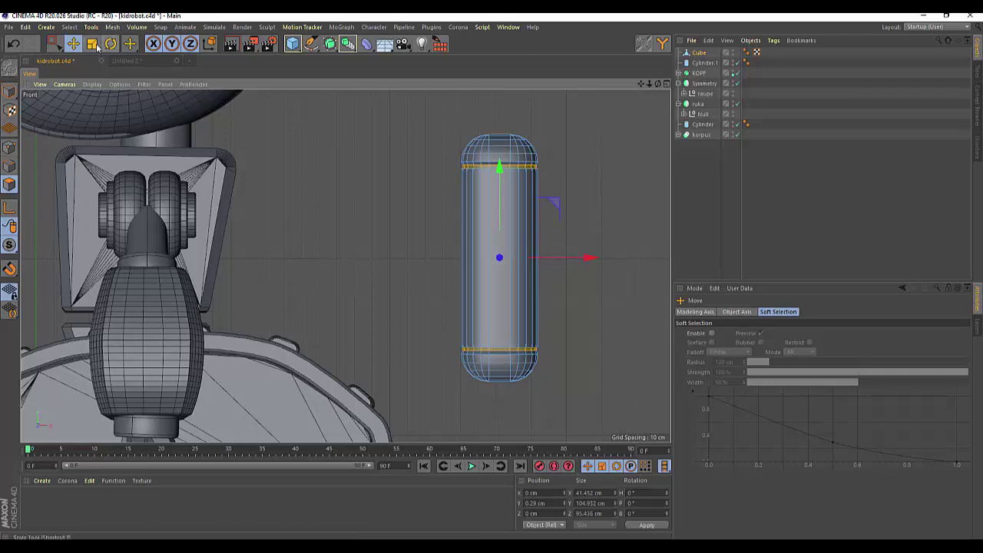
drag(499, 166, 500, 167)
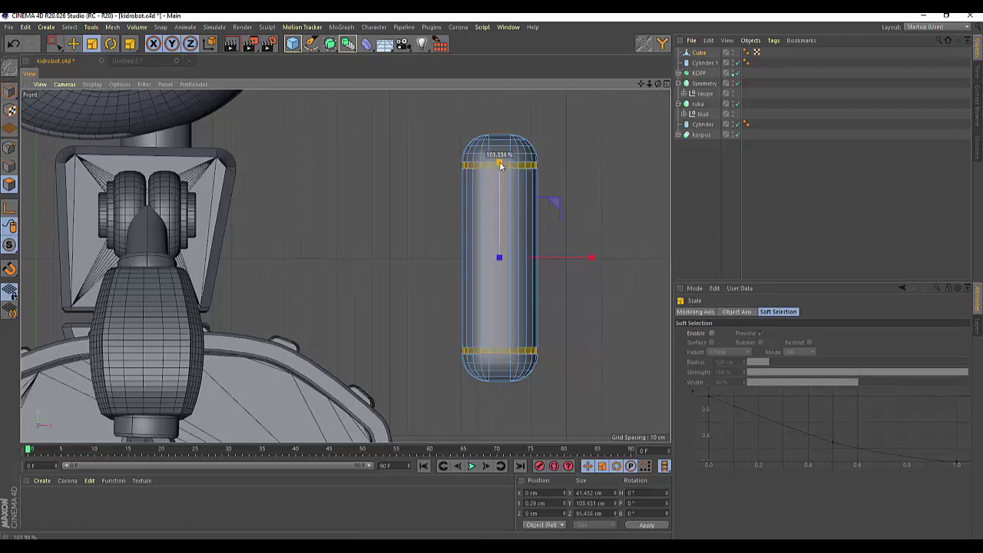
click(602, 206)
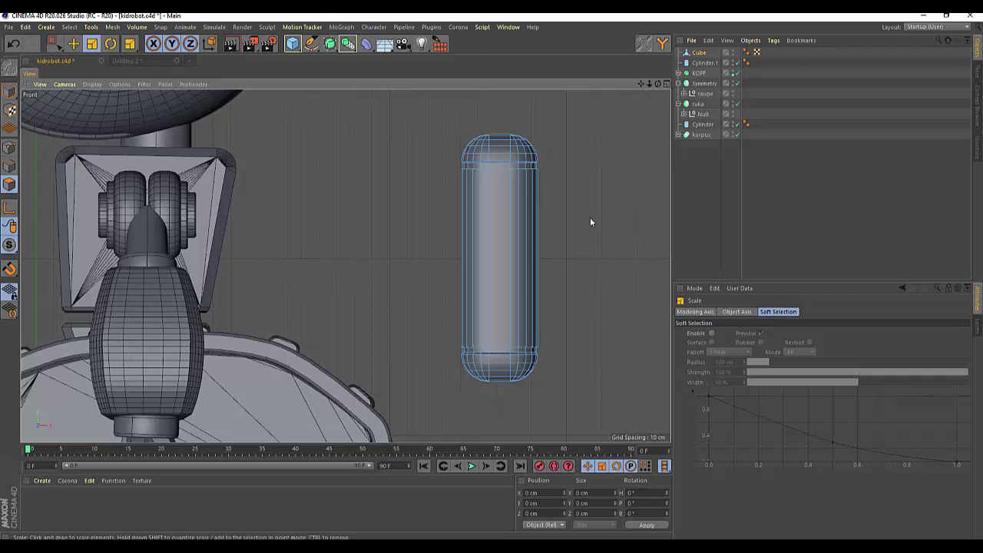
Step: Switch to Rectangle Selection and box-select the capsule's straight middle polygons
drag(54, 44, 74, 60)
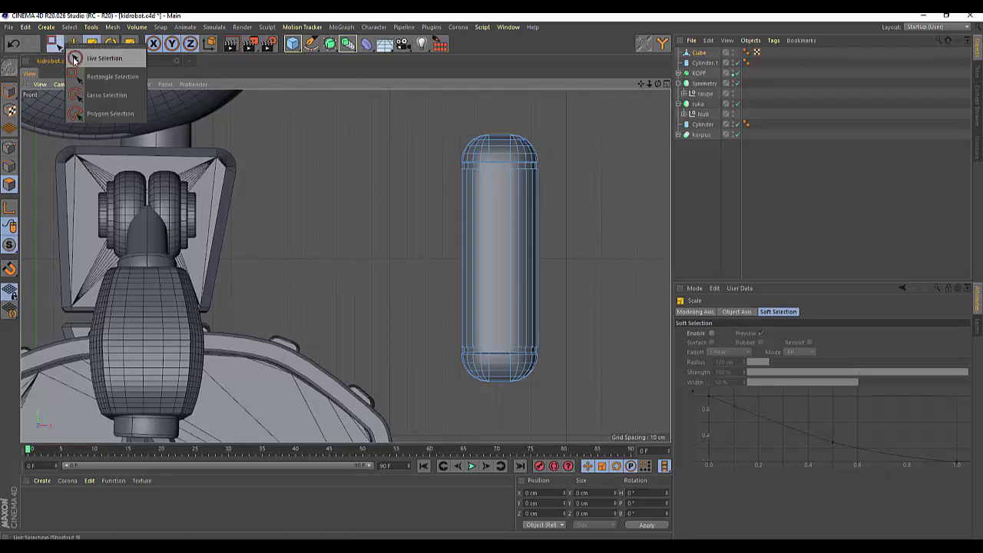
click(75, 59)
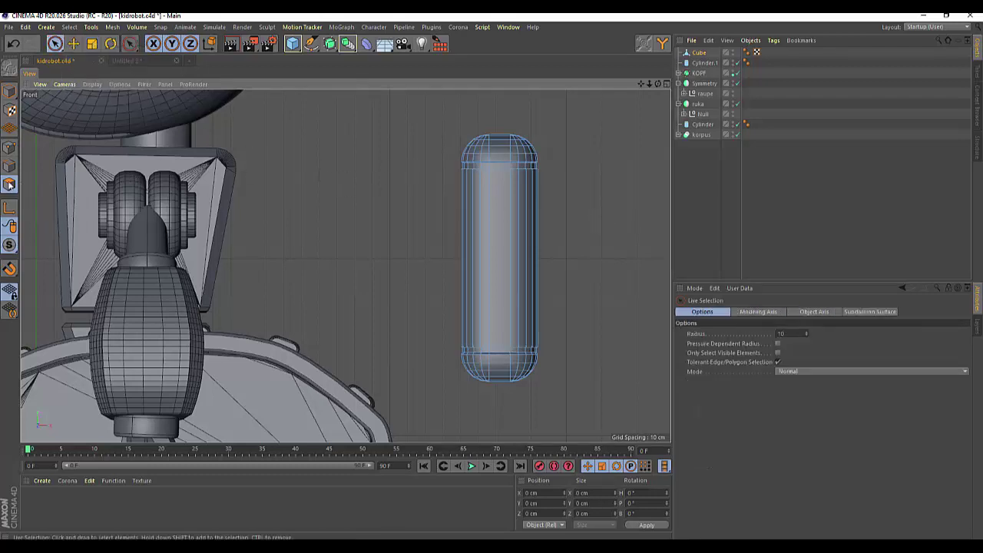
drag(54, 44, 78, 71)
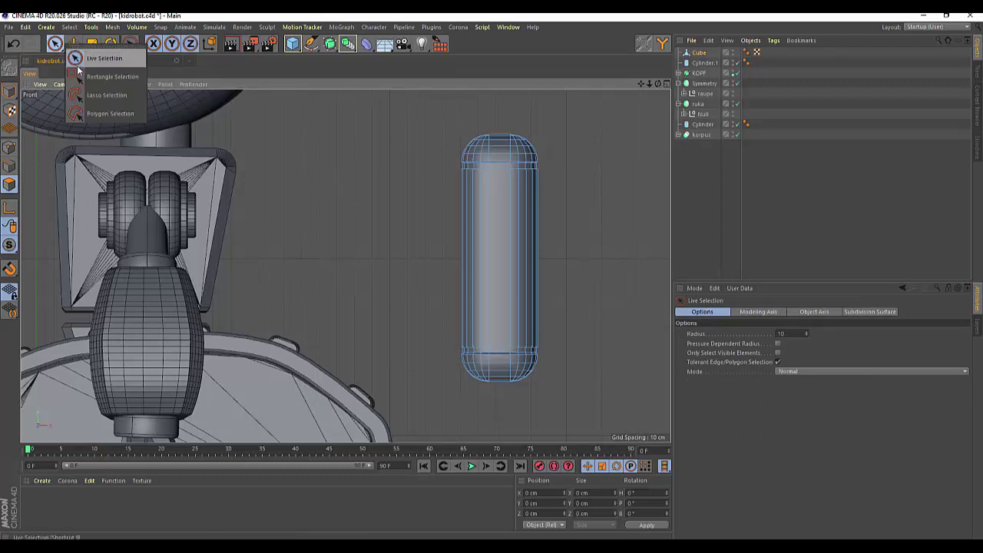
click(77, 76)
mouse_move(442, 165)
mouse_down()
mouse_move(558, 316)
mouse_move(622, 350)
mouse_up()
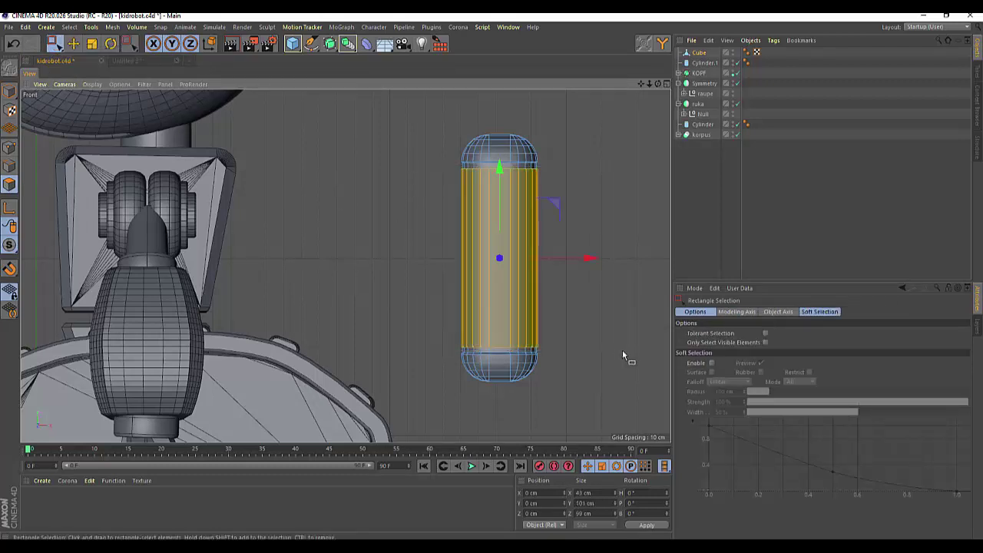
Step: Disconnect the selected middle polygons from the capsule's rounded end caps
click(702, 54)
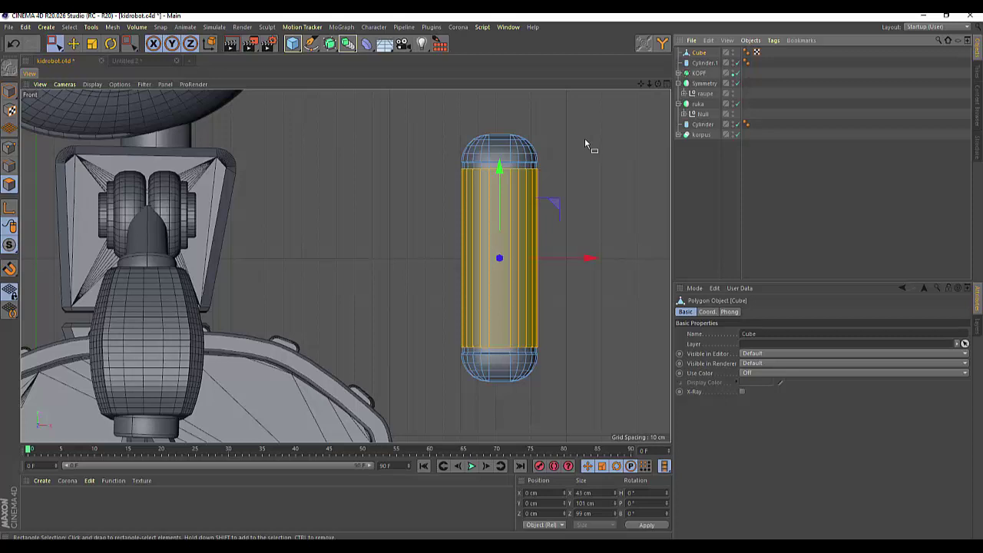
key(Delete)
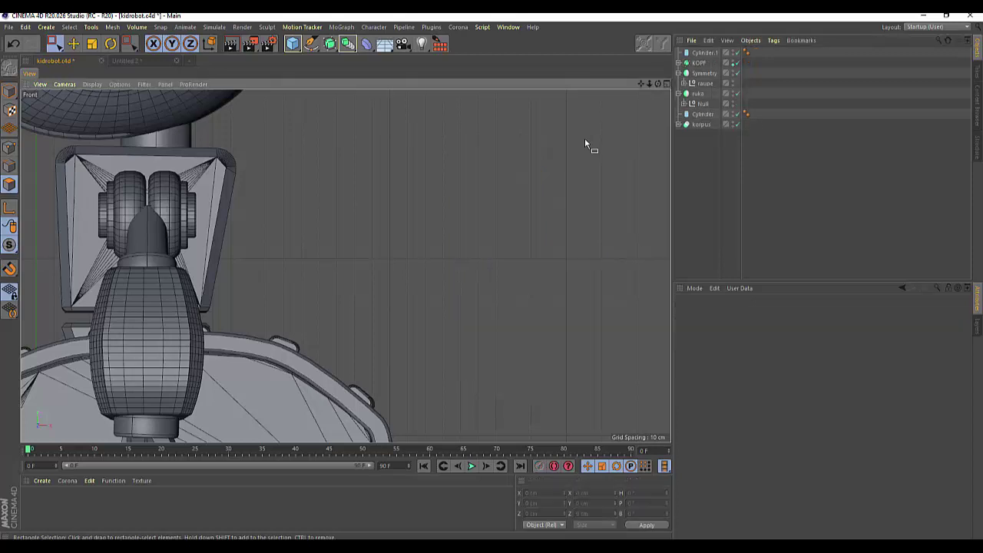
key(ctrl+z)
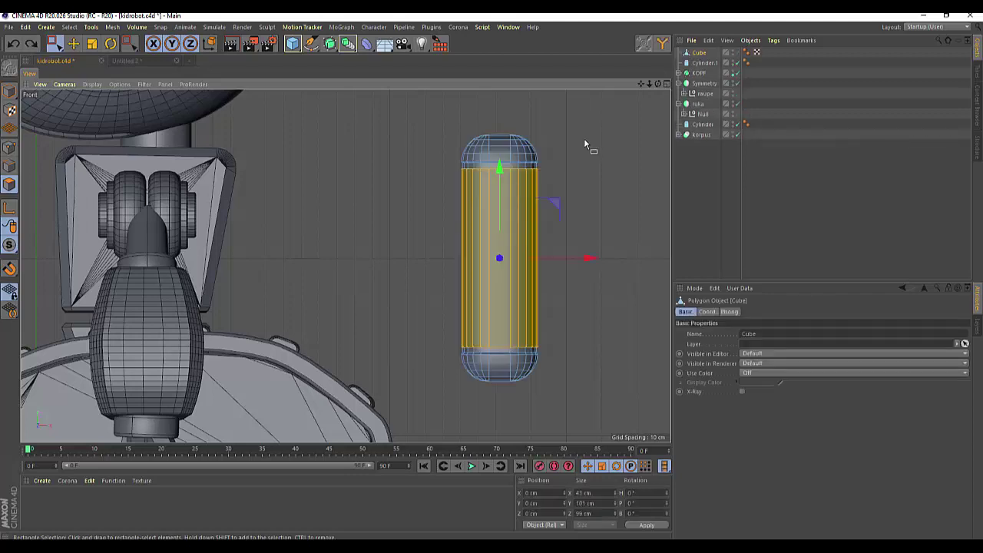
right_click(700, 55)
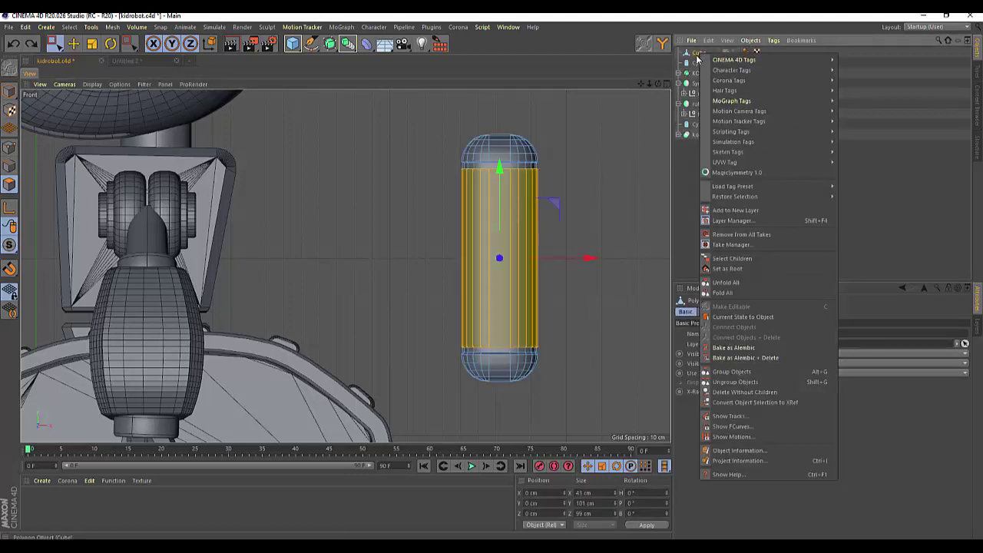
click(644, 80)
right_click(613, 121)
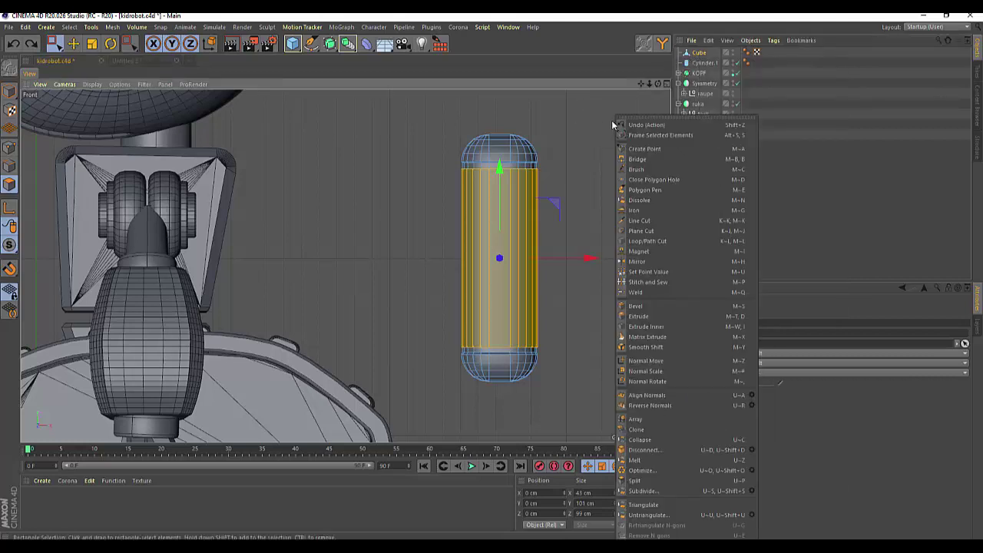
click(650, 453)
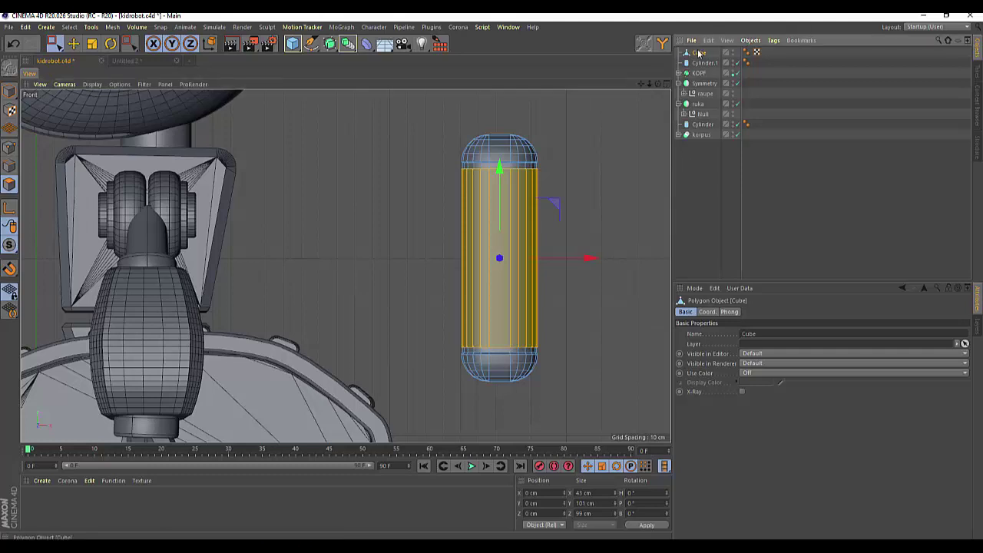
Step: Pull the detached middle section out along X to check the split, then return it
drag(589, 258, 682, 258)
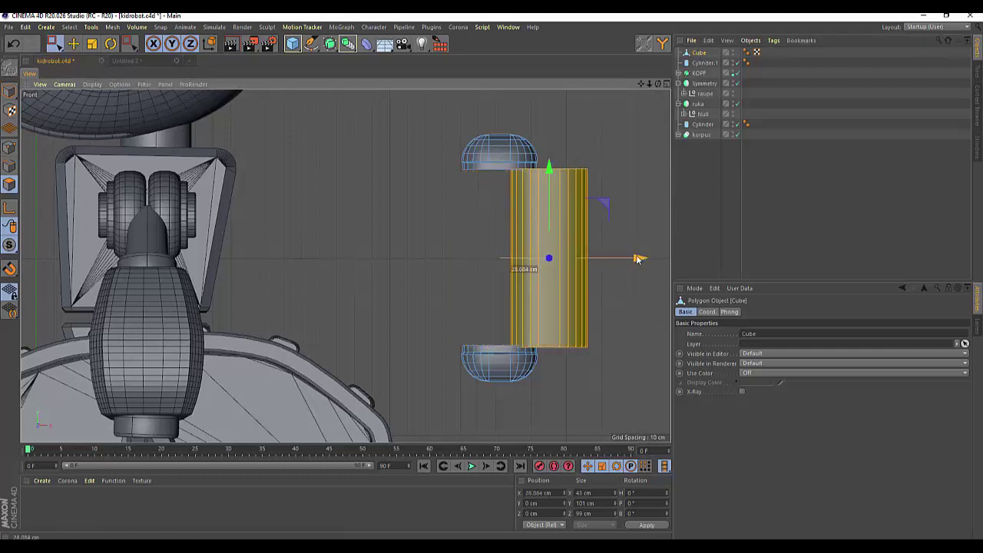
drag(592, 258, 591, 258)
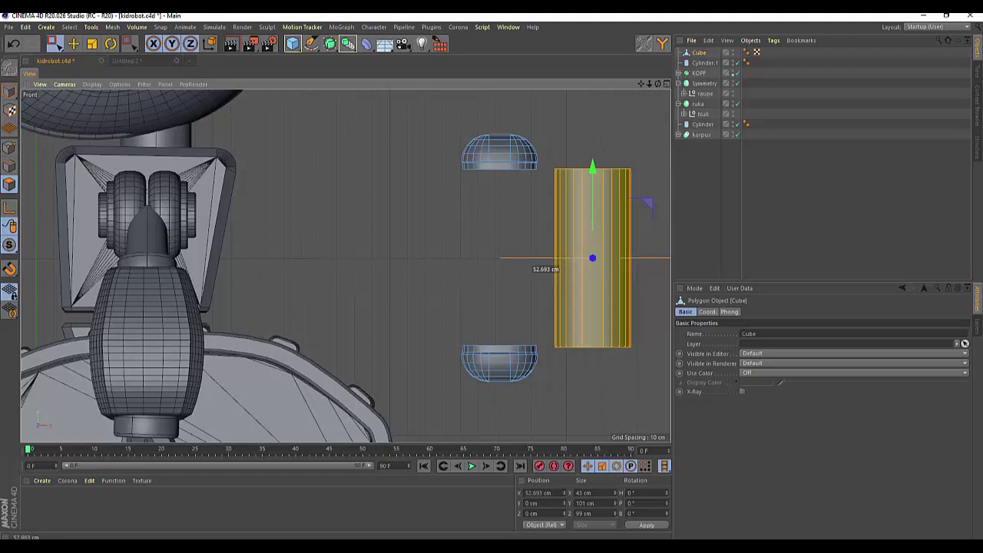
click(699, 63)
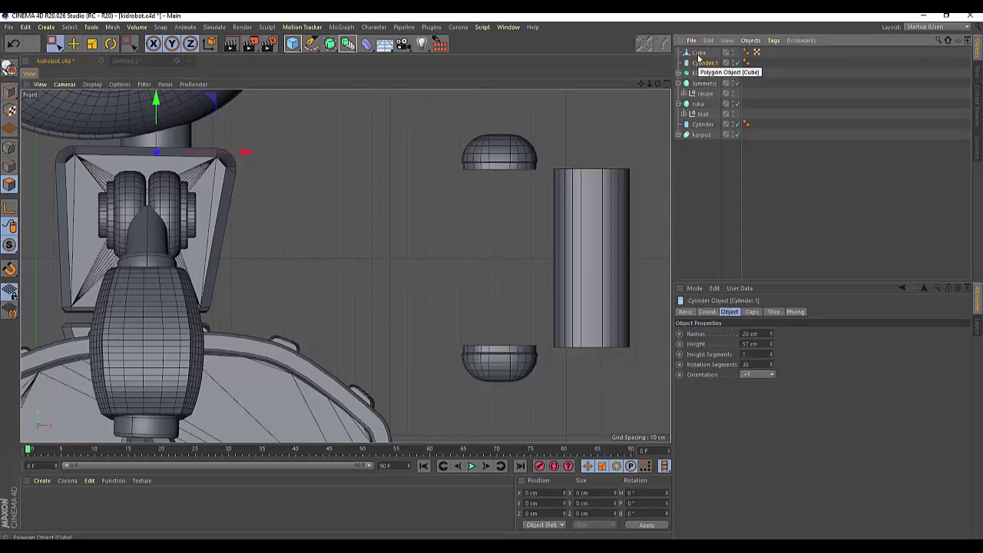
click(699, 54)
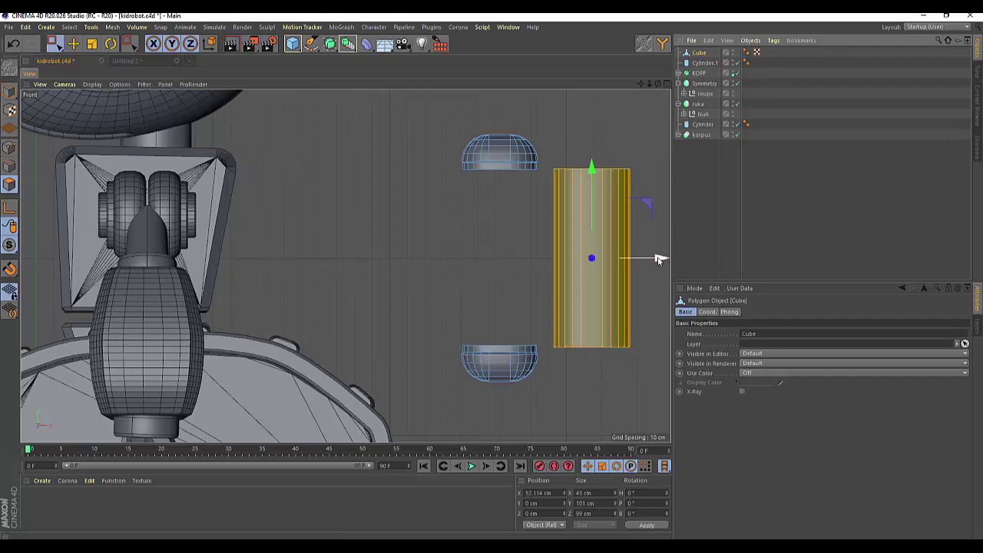
drag(659, 259, 566, 259)
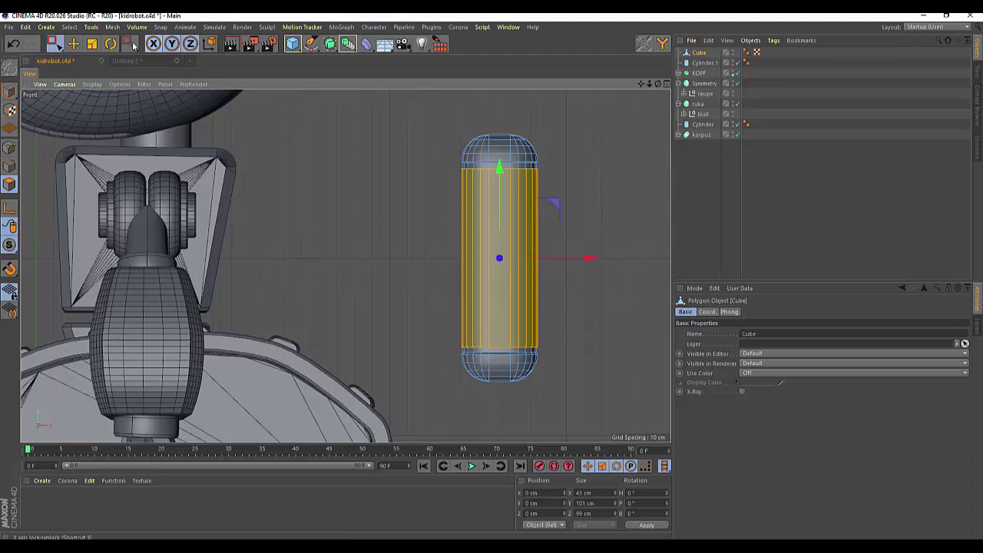
Step: Scale the middle section up to about 103.7% and clear the polygon selection
click(92, 44)
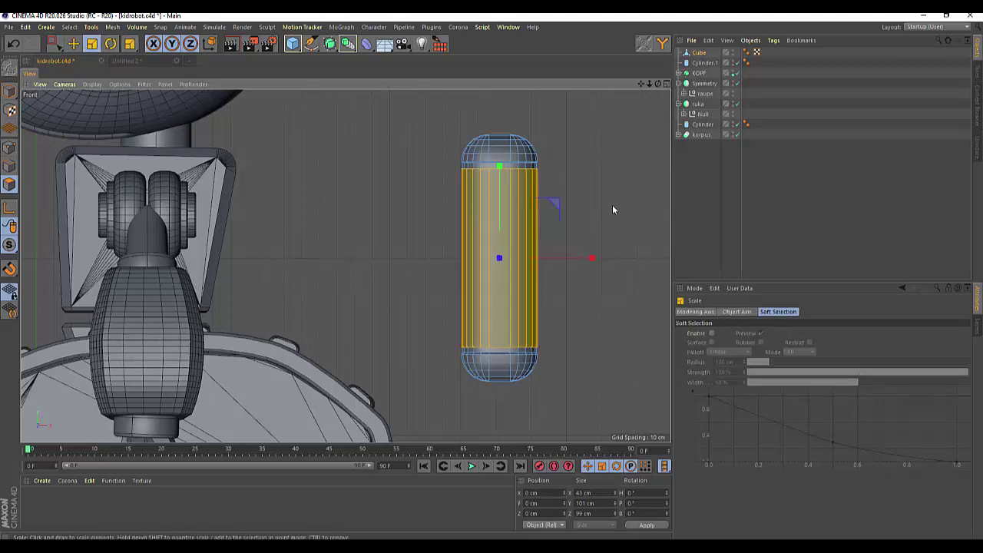
drag(613, 209, 622, 207)
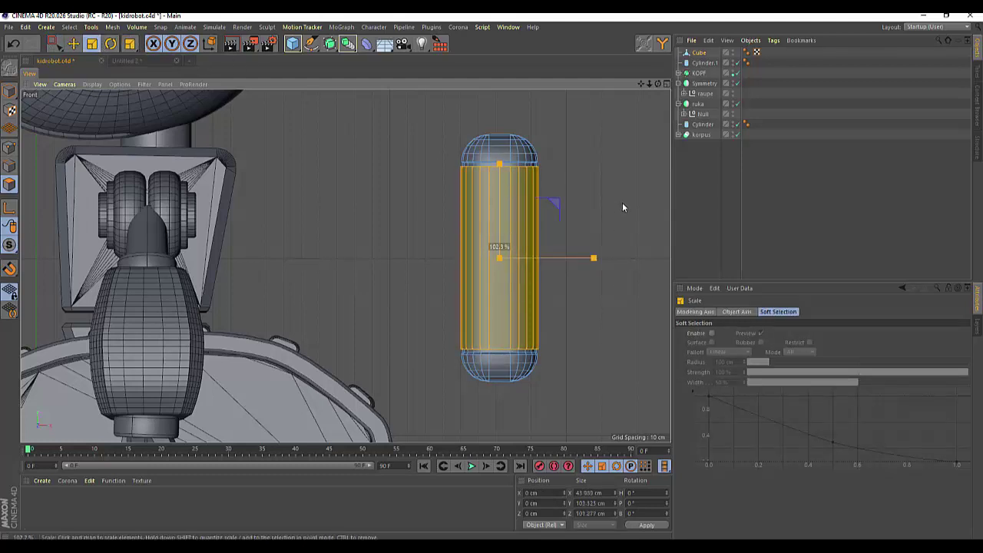
drag(622, 207, 622, 210)
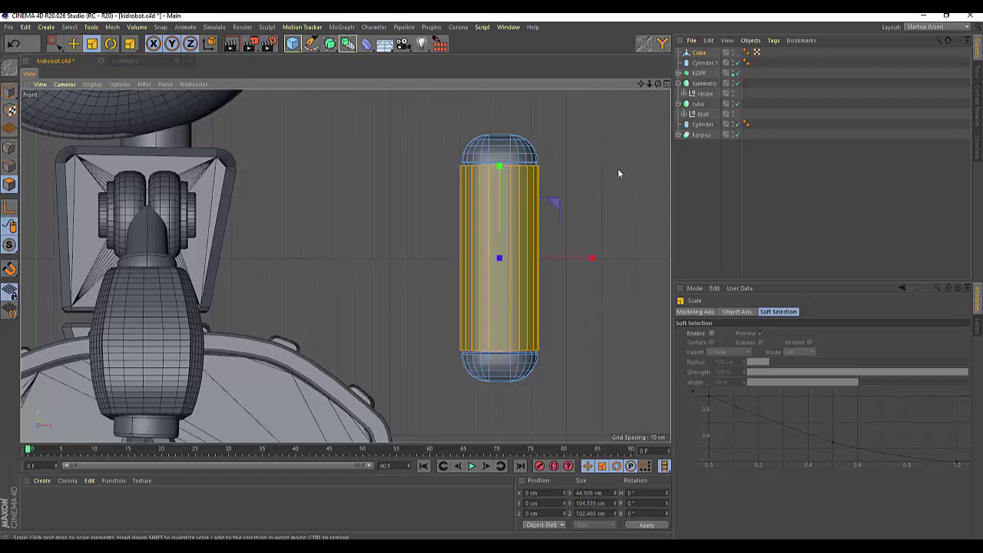
click(618, 168)
drag(658, 83, 345, 265)
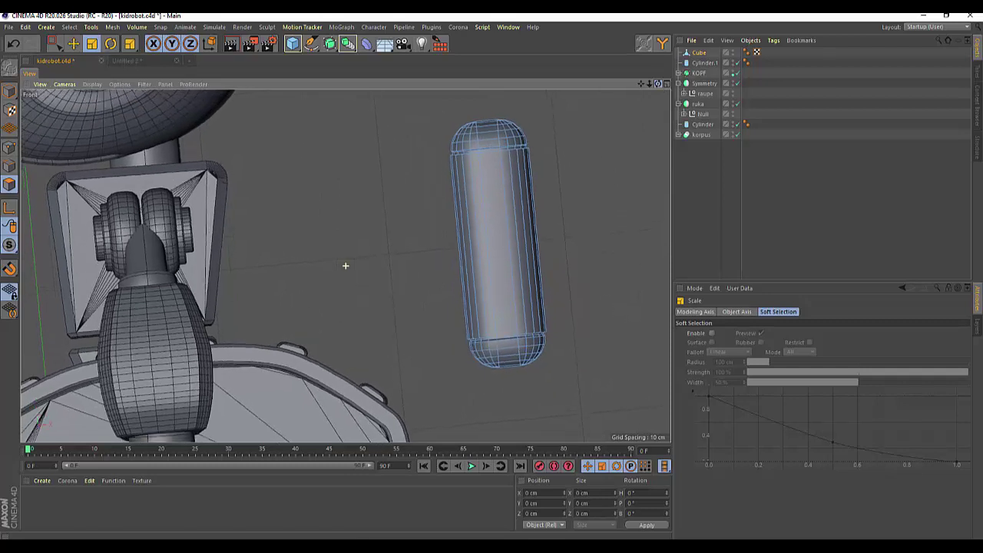
Step: Maximise the Perspective view and orbit in around the robot's body
click(667, 84)
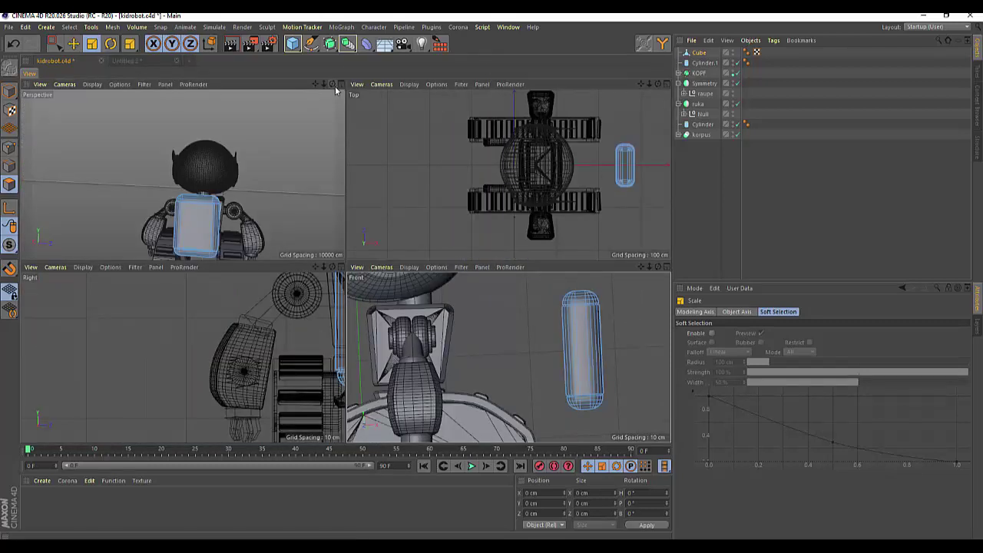
click(338, 89)
click(341, 84)
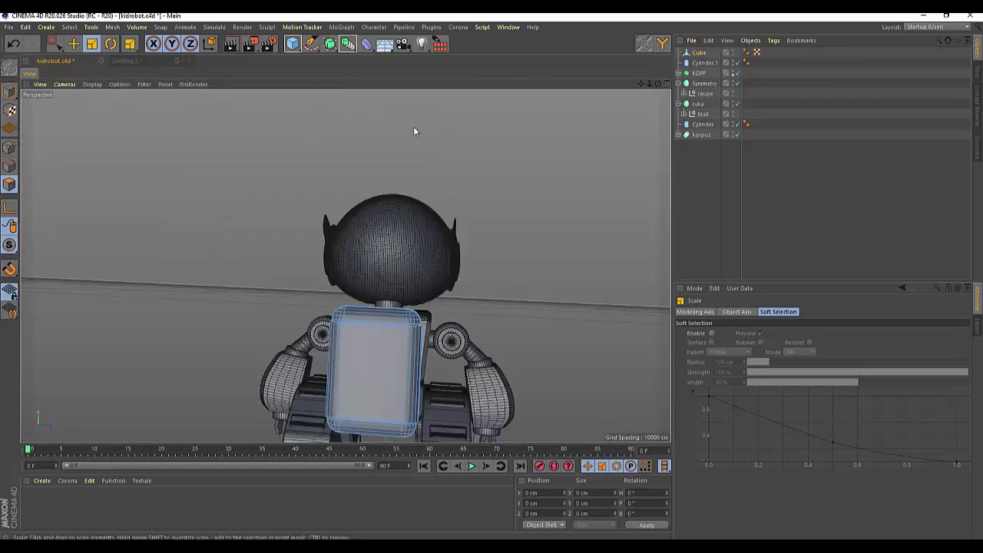
mouse_move(657, 84)
mouse_down()
mouse_move(519, 256)
mouse_move(517, 357)
mouse_up()
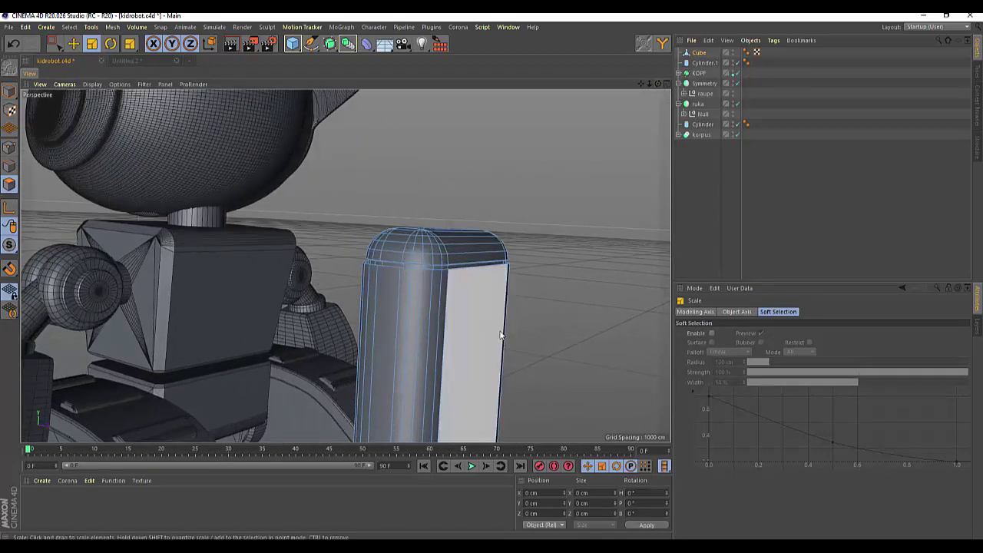
click(703, 62)
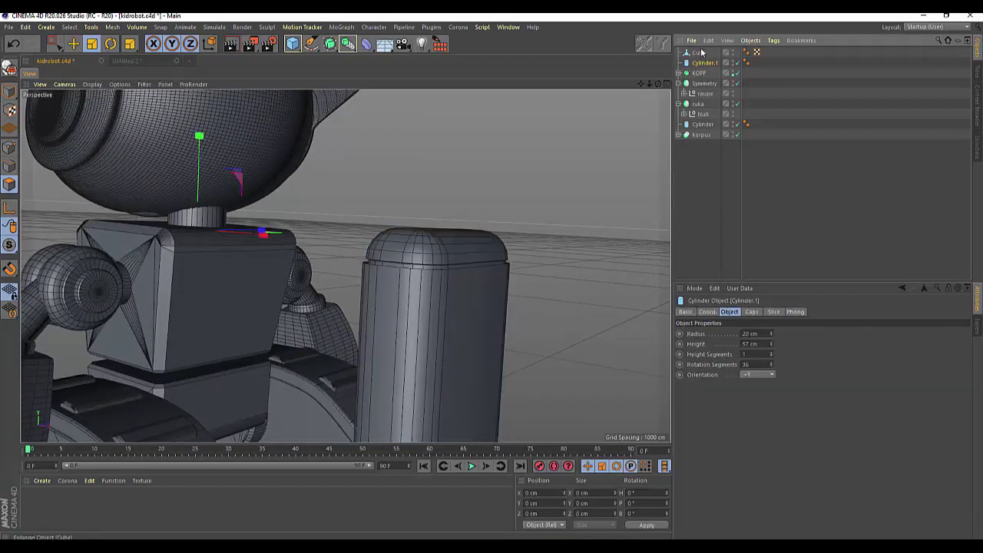
click(699, 53)
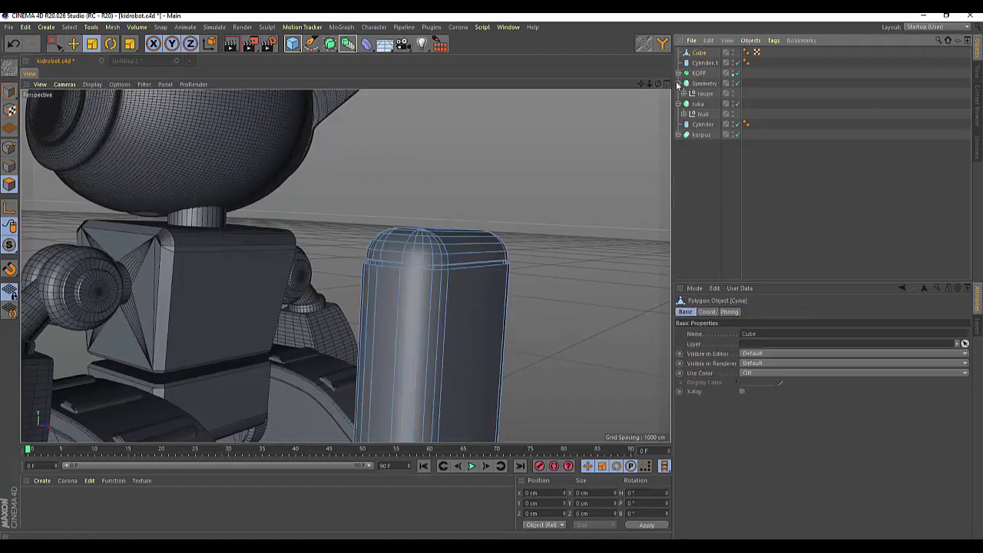
click(733, 62)
click(734, 61)
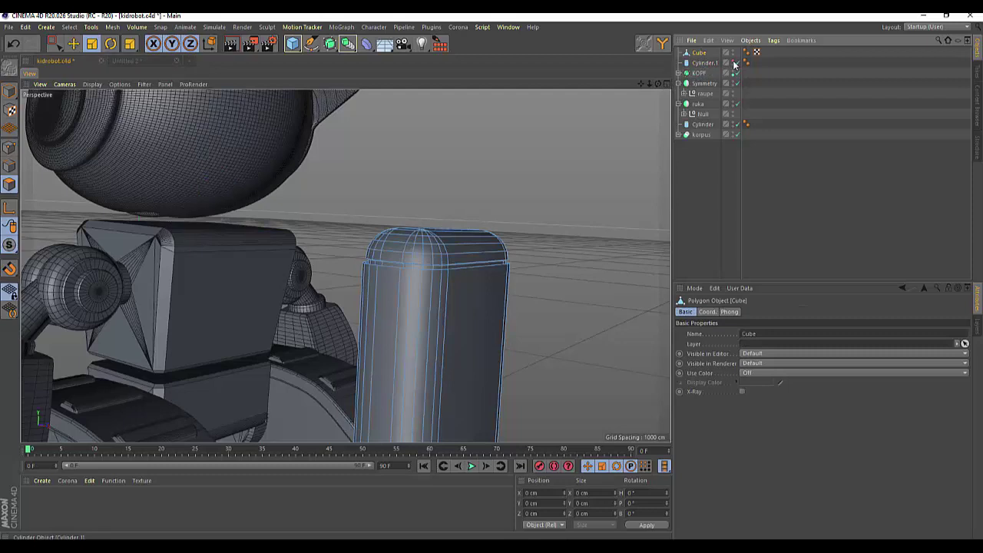
click(733, 62)
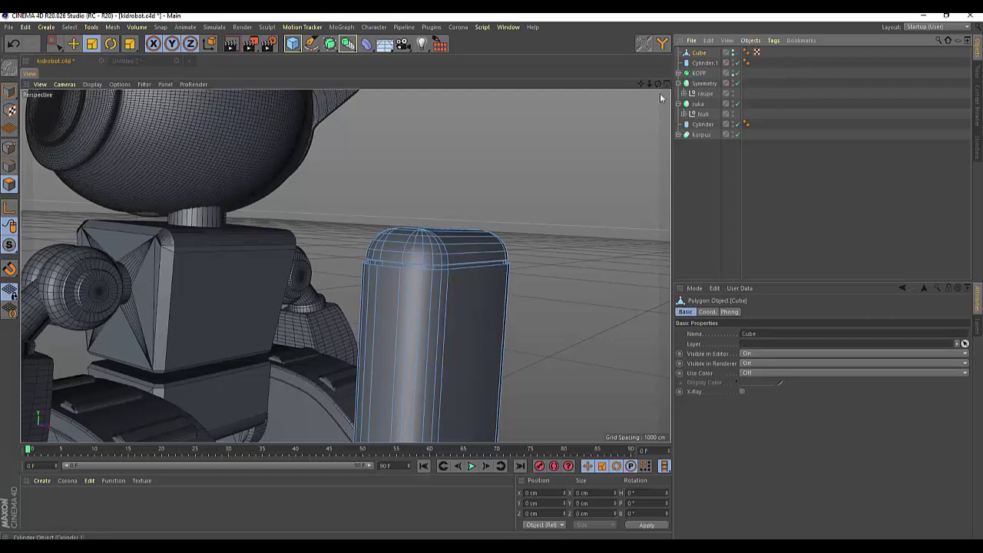
Step: Deselect the stray polygon on the capsule's top and orbit to the seam below the cap
click(398, 257)
scroll(397, 260, up, 1)
scroll(396, 262, up, 2)
scroll(397, 261, up, 2)
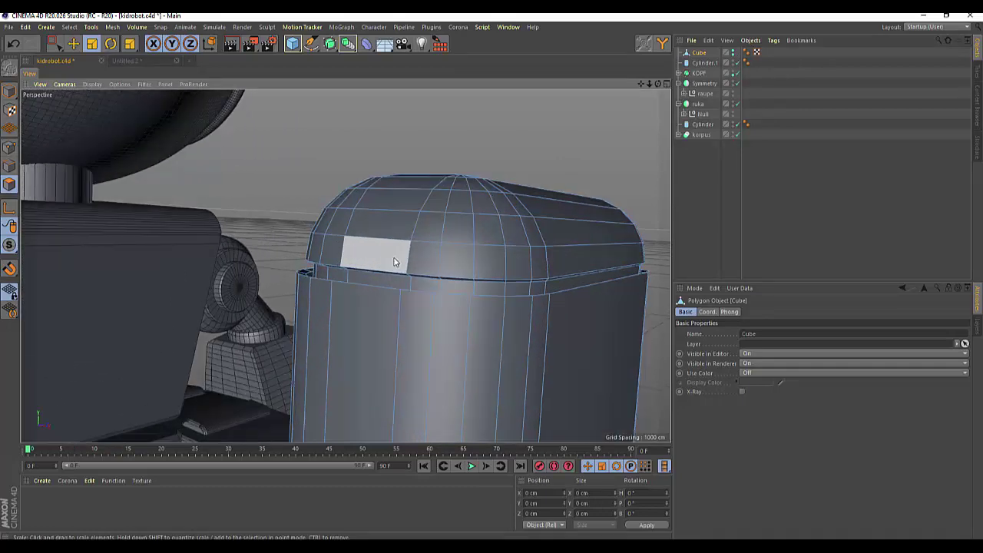
click(604, 155)
drag(658, 86, 538, 115)
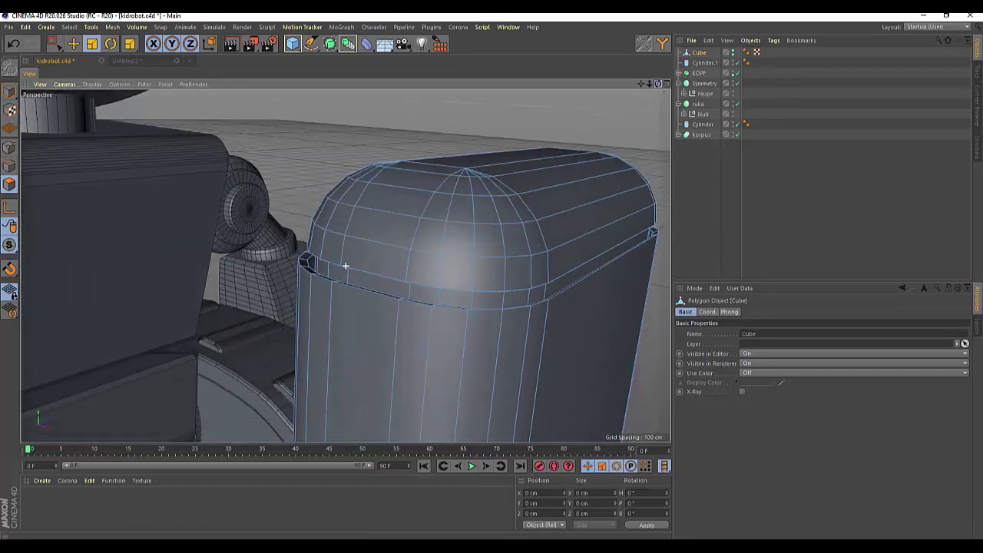
alt+drag(345, 266, 345, 265)
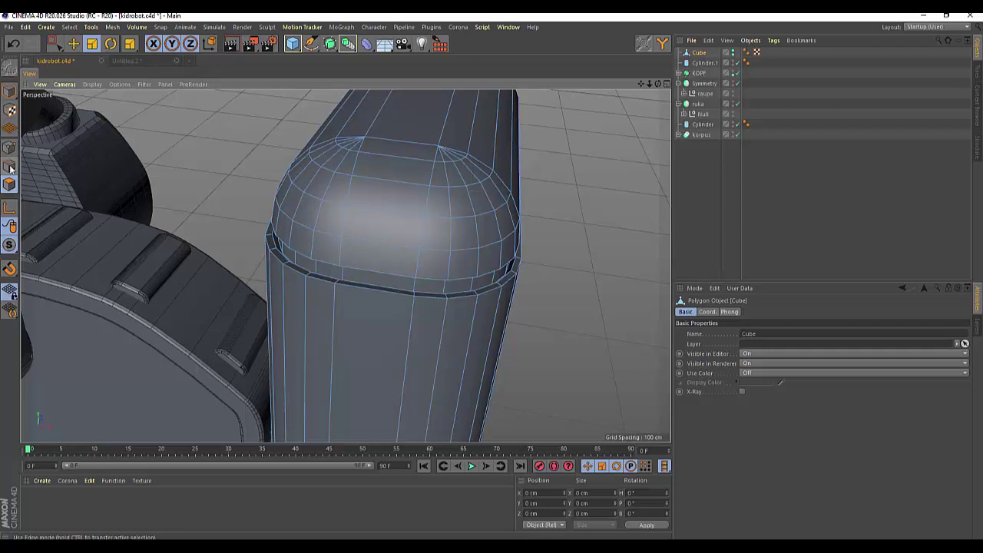
Step: Loop-select the edge loop just below the rounded top cap and raise it slightly
click(67, 28)
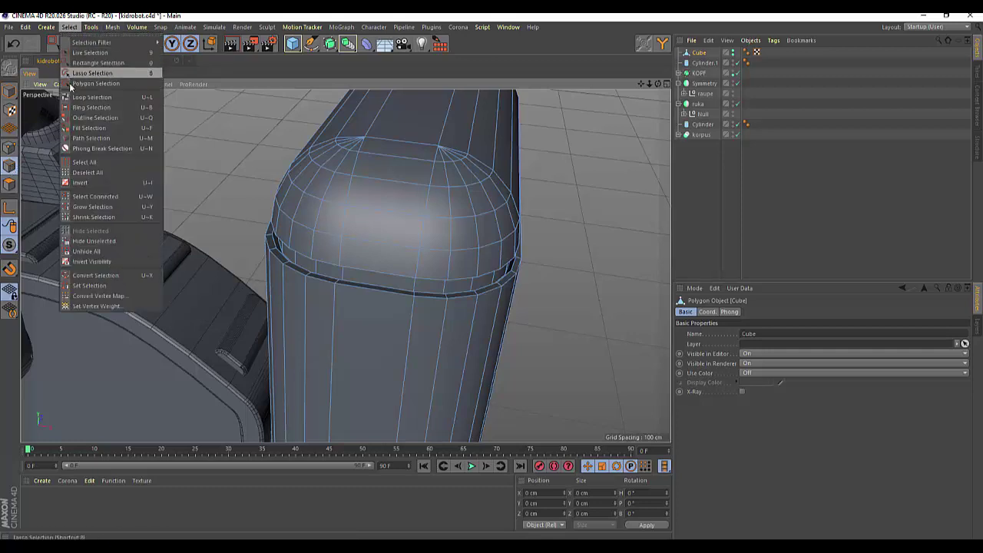
click(91, 98)
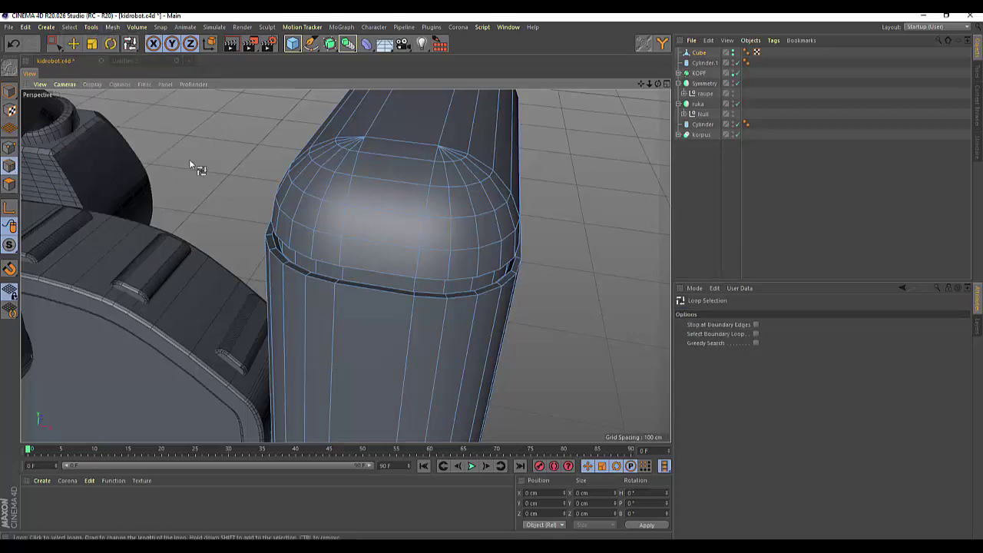
click(296, 268)
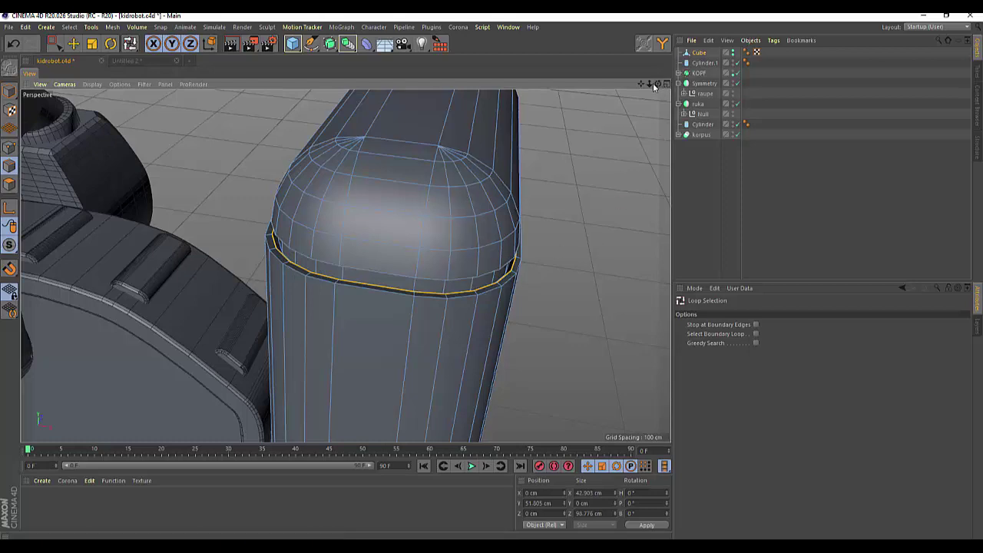
click(73, 44)
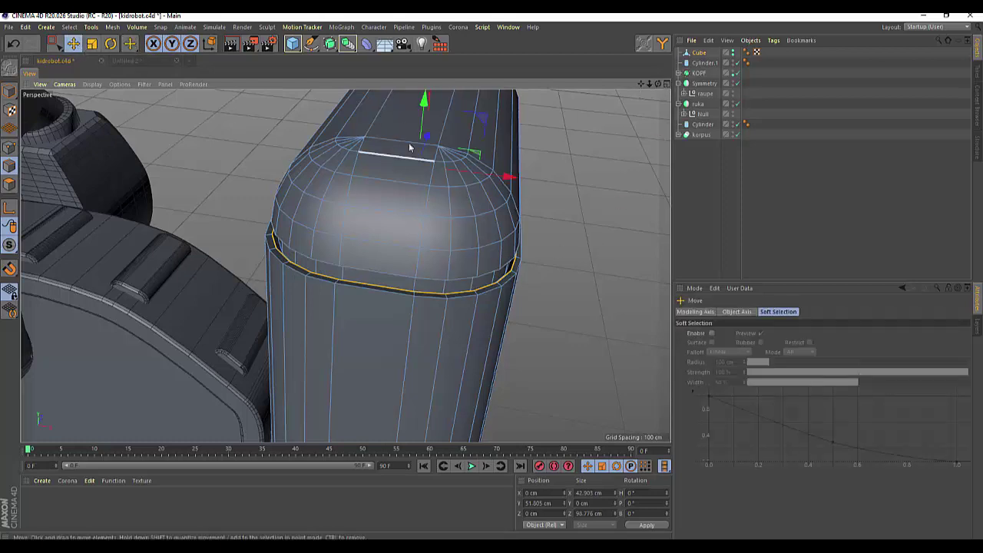
drag(422, 100, 423, 103)
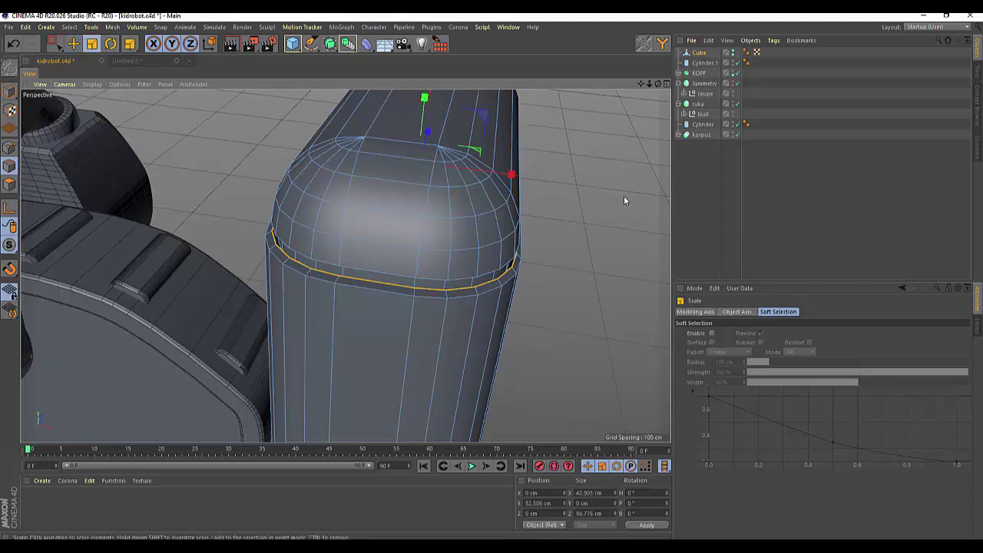
Step: Scale the seam loop to about 97% and lower it to Y 50.673 cm
key(t)
drag(623, 196, 612, 197)
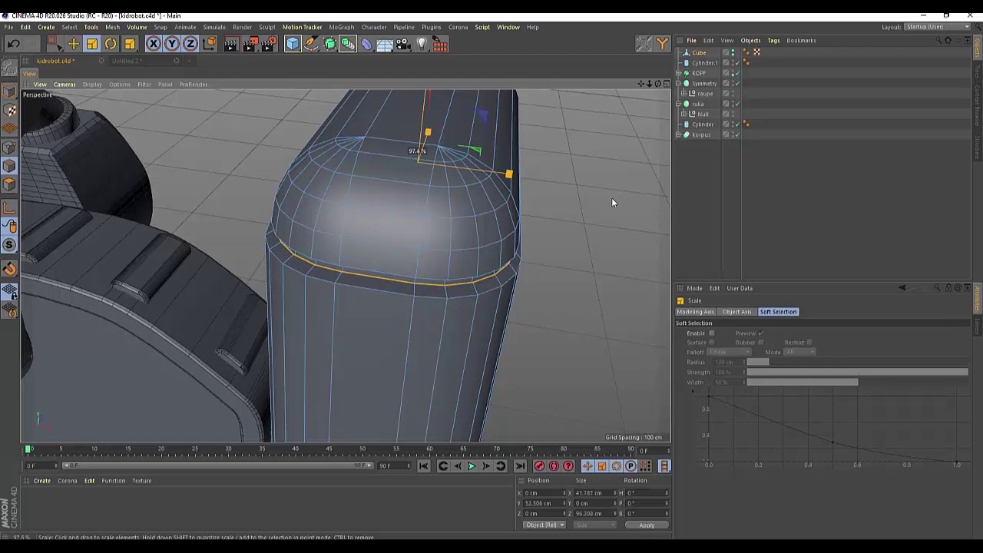
click(74, 44)
click(73, 45)
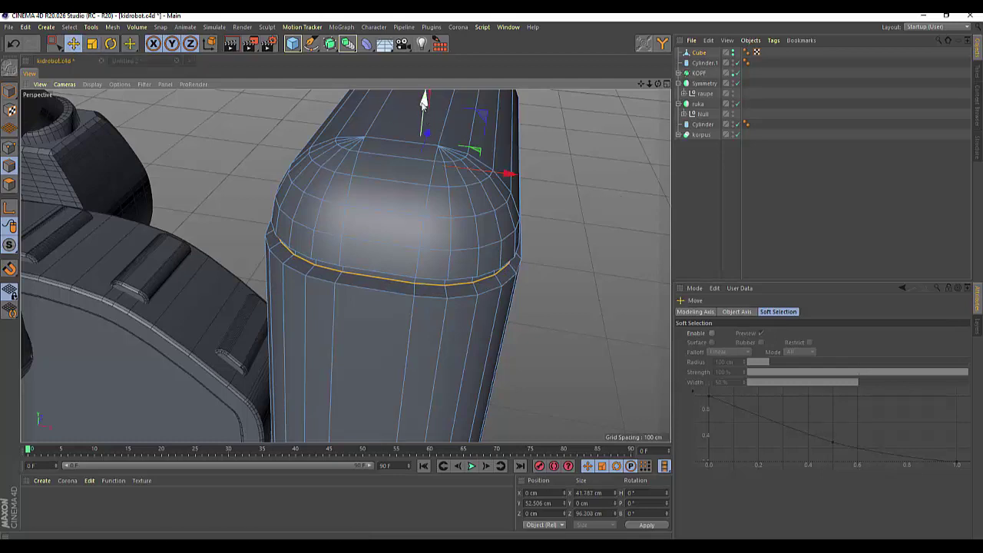
drag(424, 100, 422, 110)
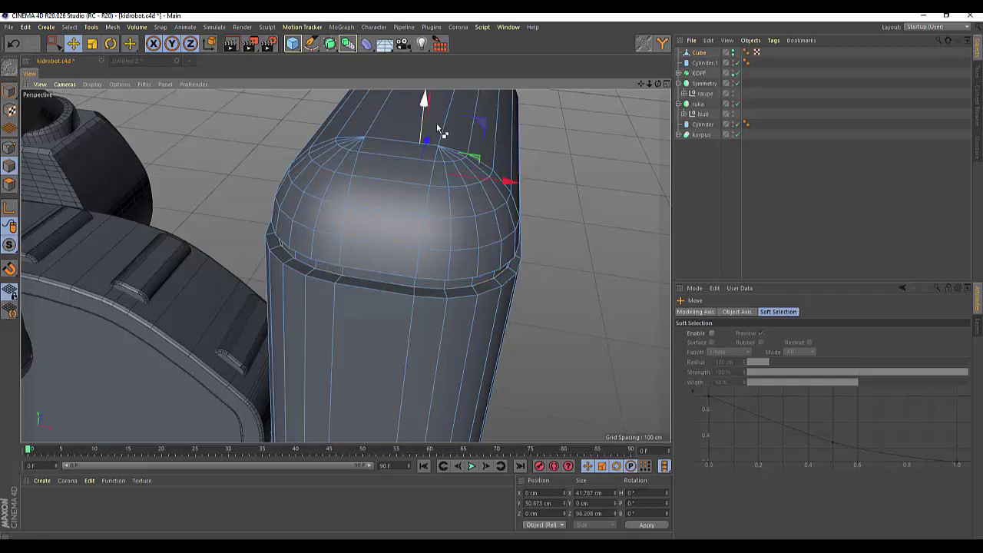
drag(427, 110, 430, 126)
mouse_move(574, 166)
alt+mouse_down()
mouse_move(581, 180)
mouse_move(345, 265)
mouse_move(438, 148)
alt+mouse_up()
scroll(438, 148, up, 2)
scroll(438, 148, up, 1)
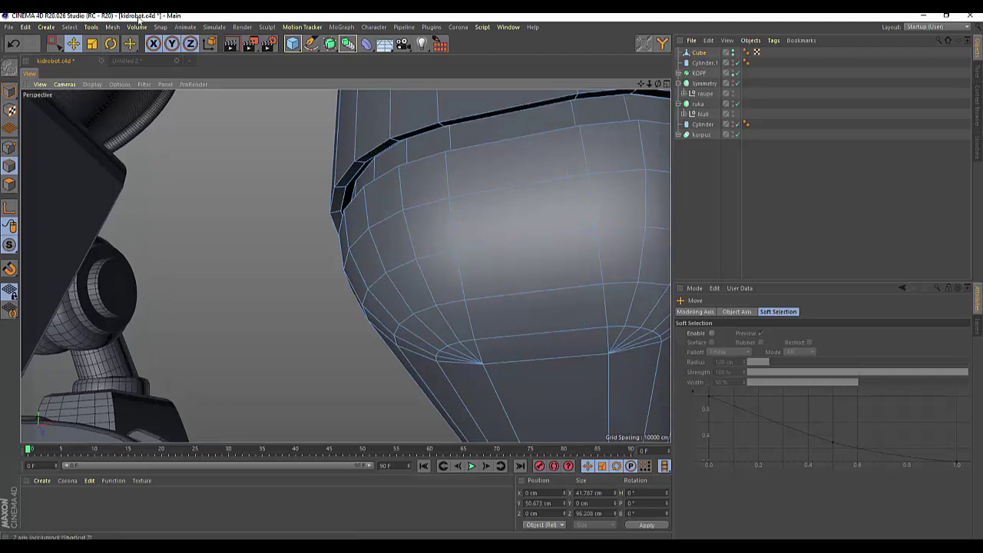
Step: Loop-select the bottom rim edge loop, scale it to 97.9% and raise it 2.181 cm on Y
click(69, 27)
click(84, 92)
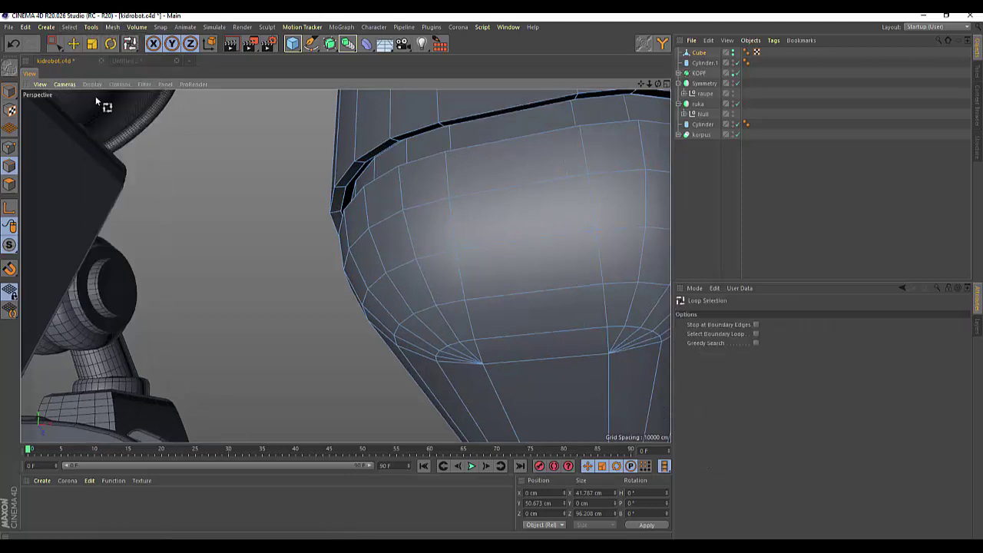
click(459, 124)
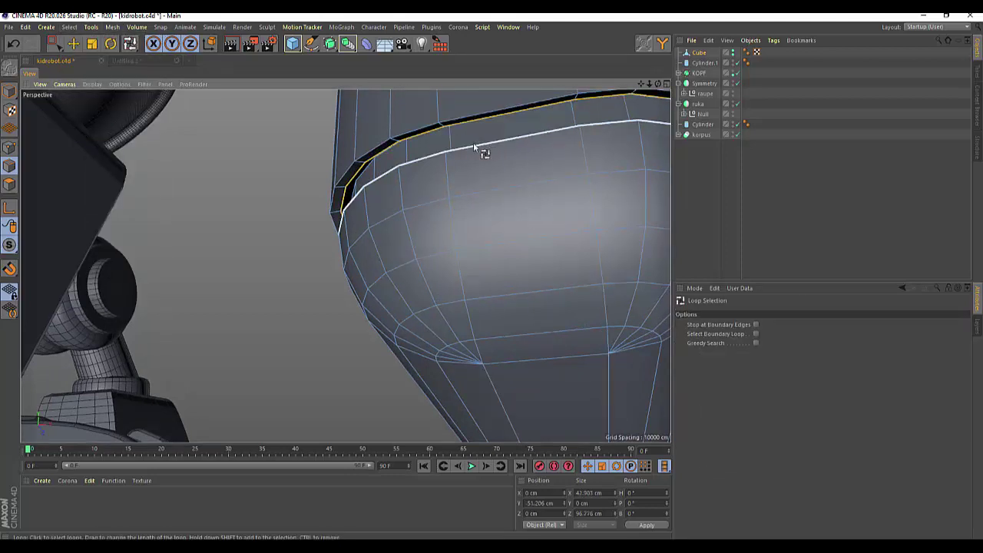
click(92, 46)
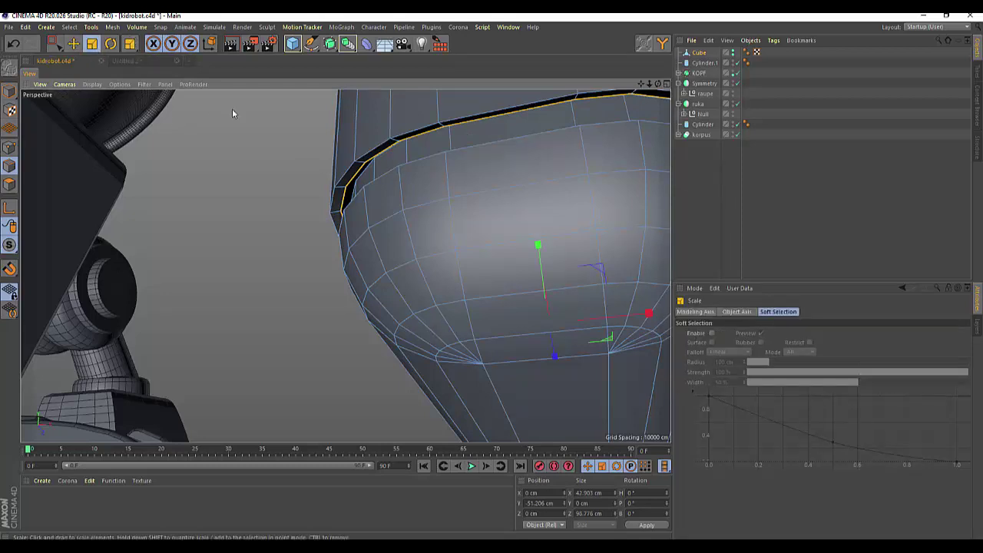
drag(232, 109, 221, 111)
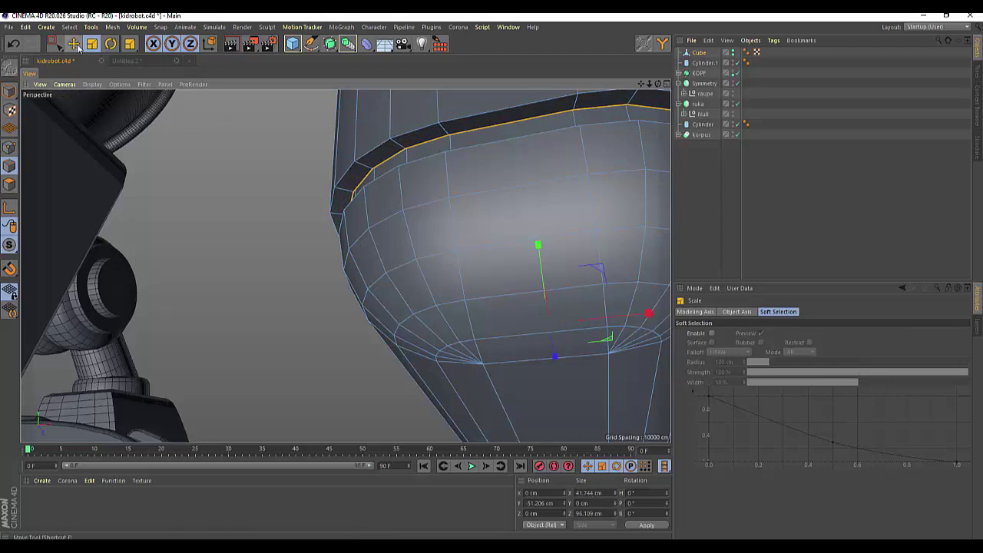
click(74, 47)
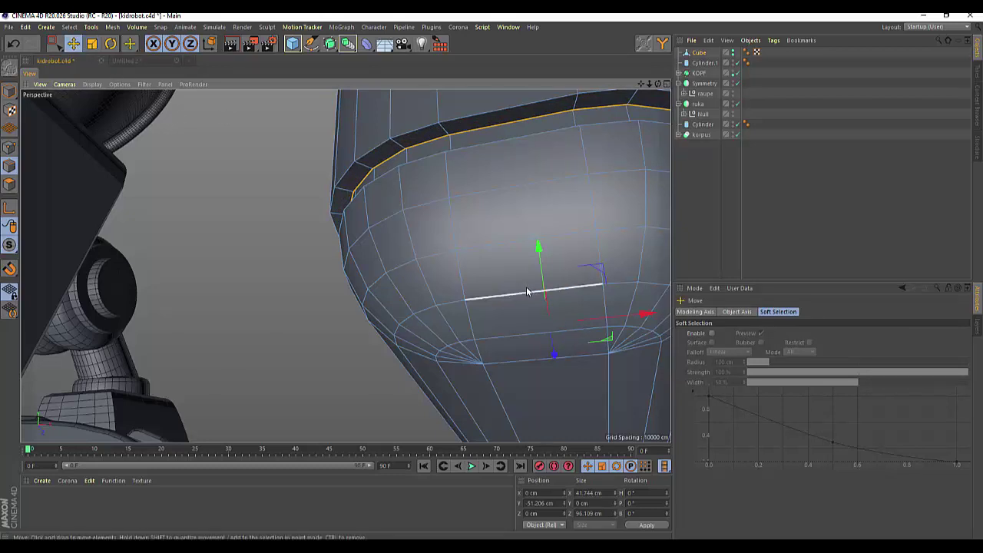
mouse_move(537, 247)
mouse_down()
mouse_move(517, 283)
mouse_move(554, 200)
mouse_up()
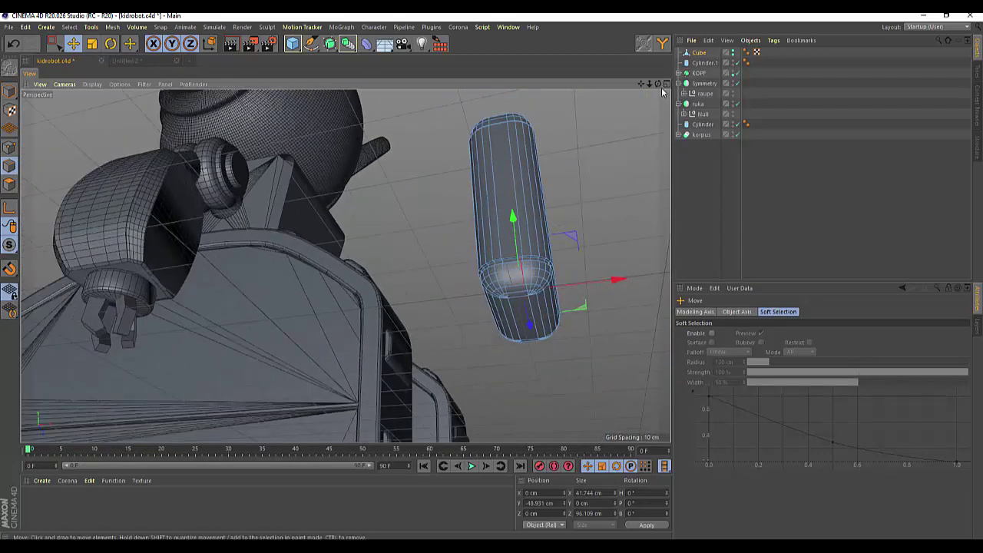
Step: Select the Cube in the Object Manager and use Select > Deselect All to drop the edge loop
alt+drag(663, 93, 345, 265)
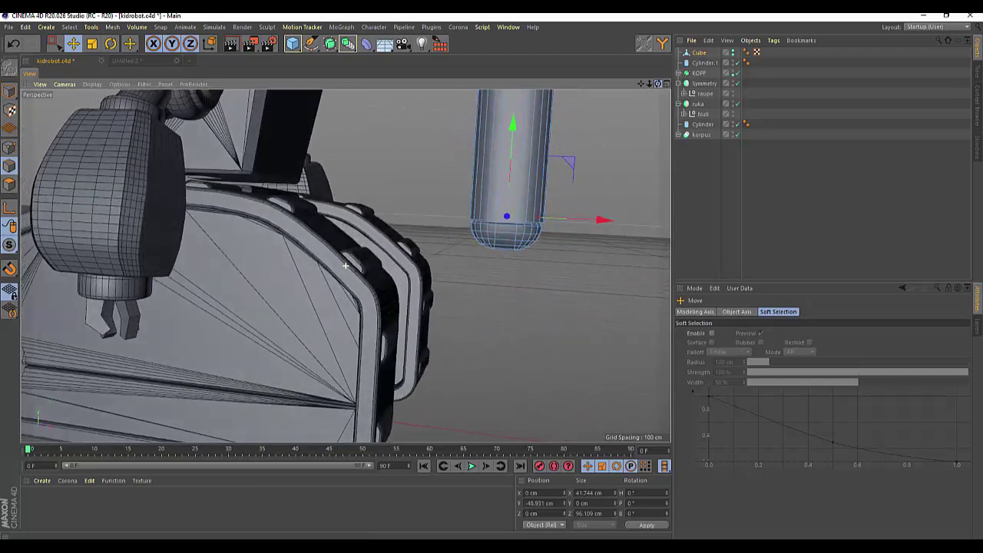
scroll(345, 265, up, 2)
scroll(346, 265, up, 2)
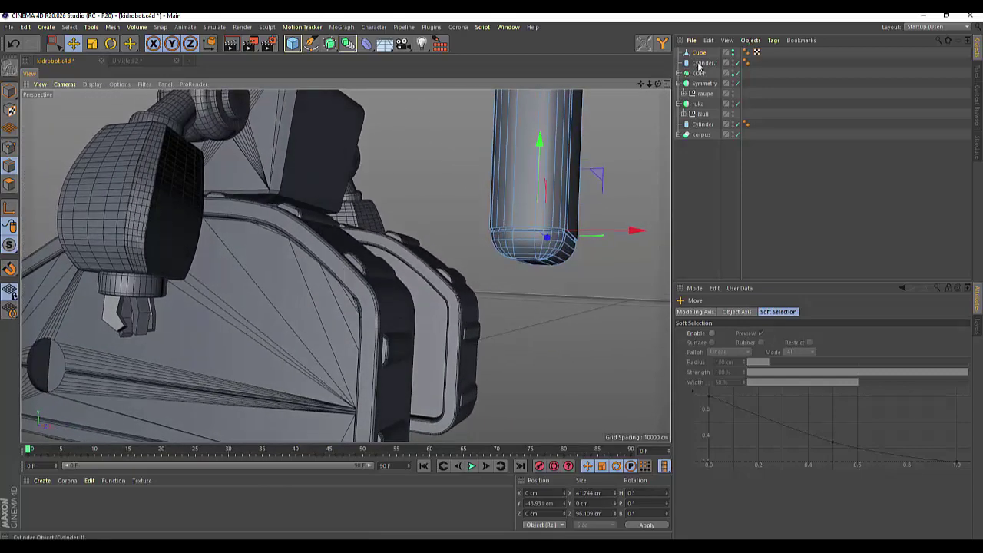
scroll(627, 139, down, 2)
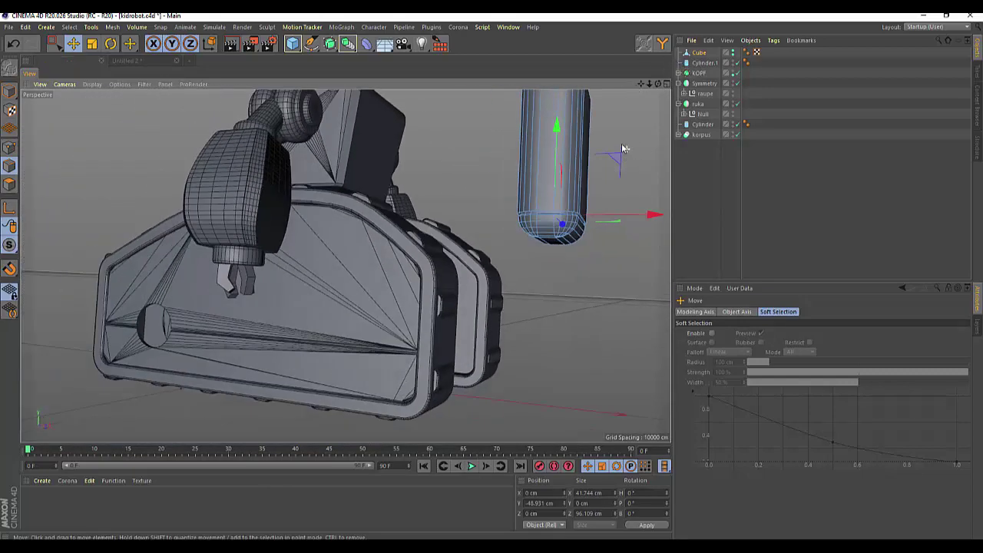
click(699, 53)
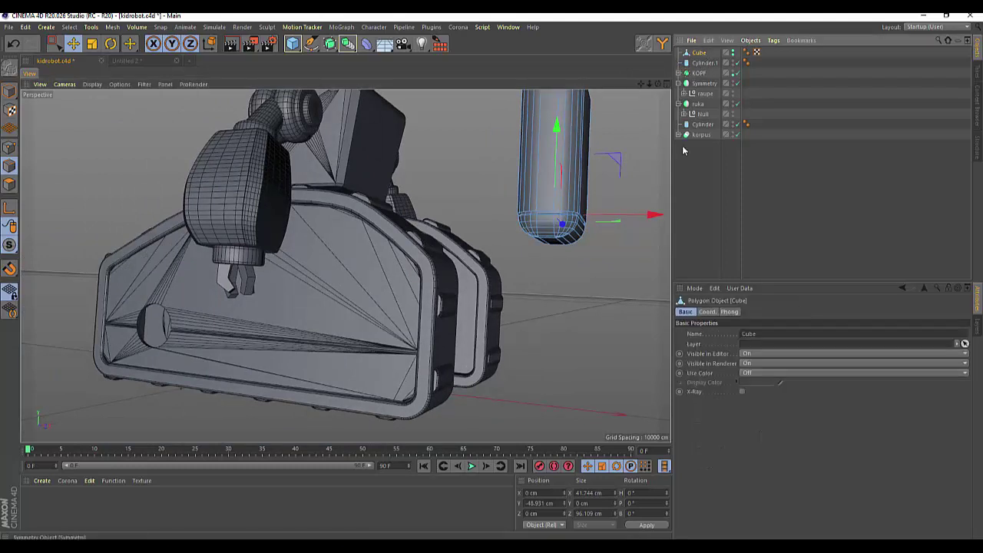
mouse_move(653, 215)
mouse_down()
mouse_move(641, 219)
mouse_move(659, 223)
mouse_up()
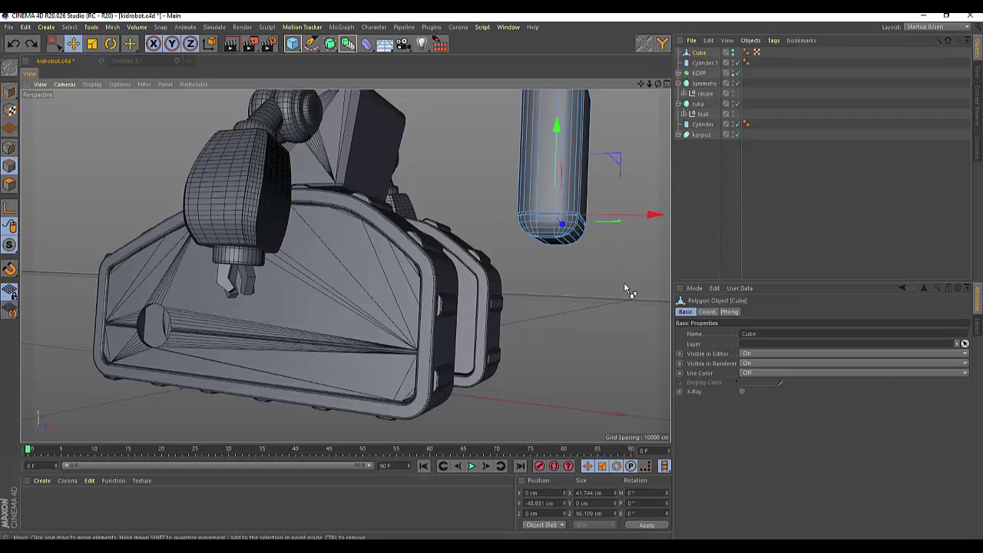
drag(54, 44, 68, 28)
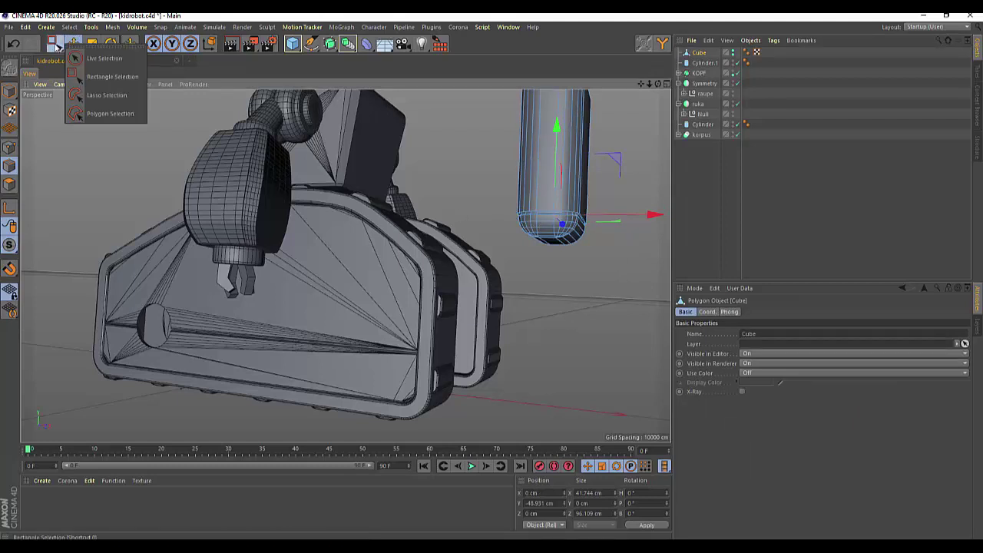
click(69, 27)
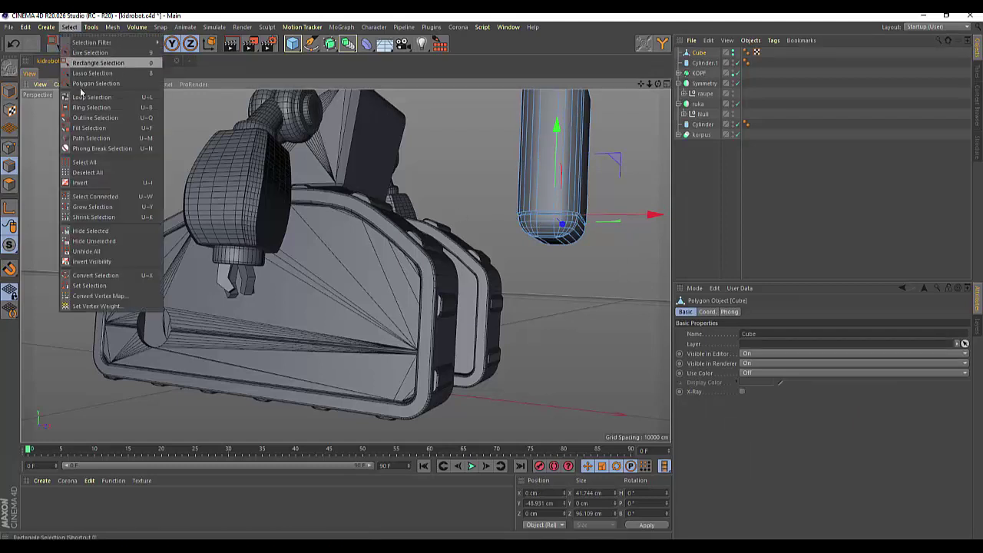
click(87, 172)
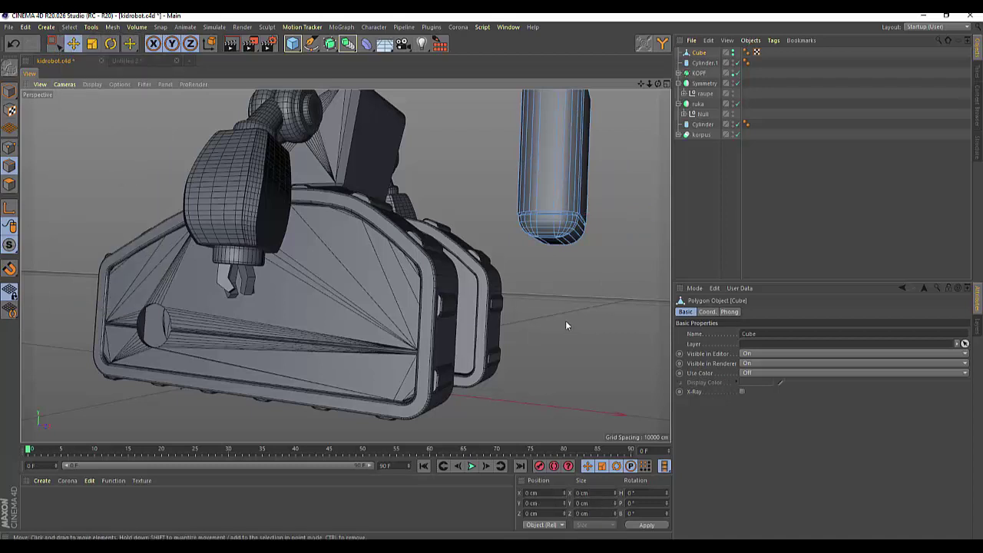
scroll(566, 250, down, 3)
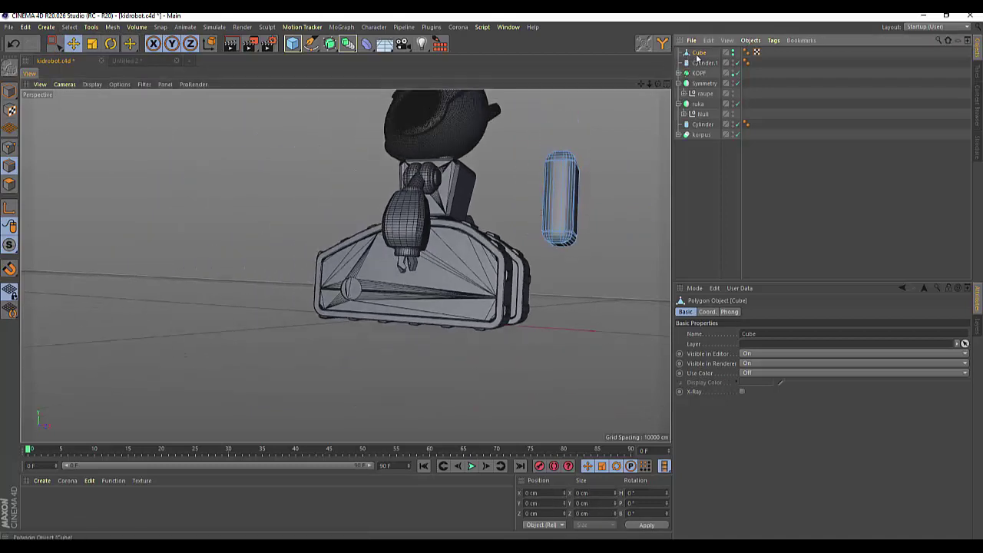
Step: In Model mode, move the capsule Cube along X from 155.388 cm to 139.107 cm beside the torso
click(9, 91)
drag(657, 200, 575, 201)
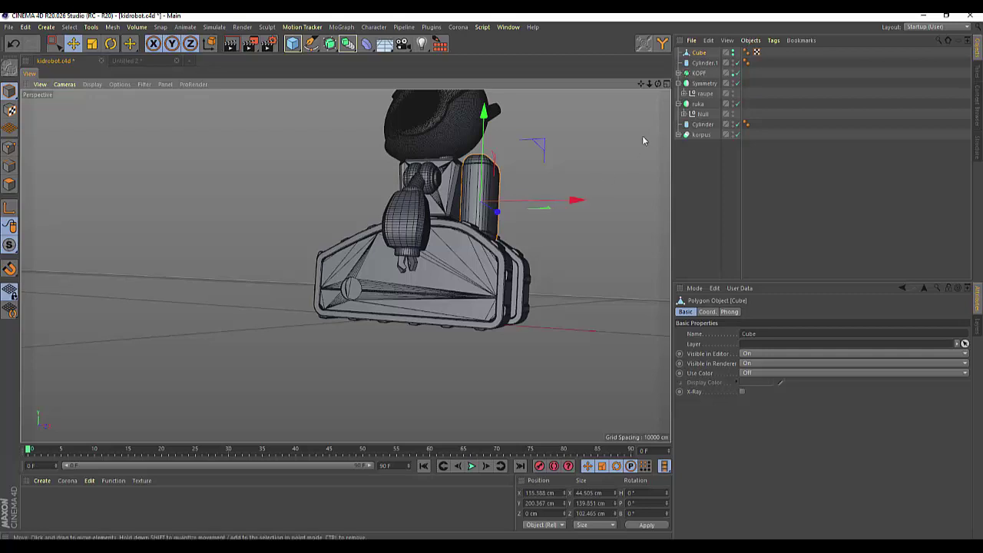
drag(658, 83, 346, 266)
drag(582, 209, 584, 209)
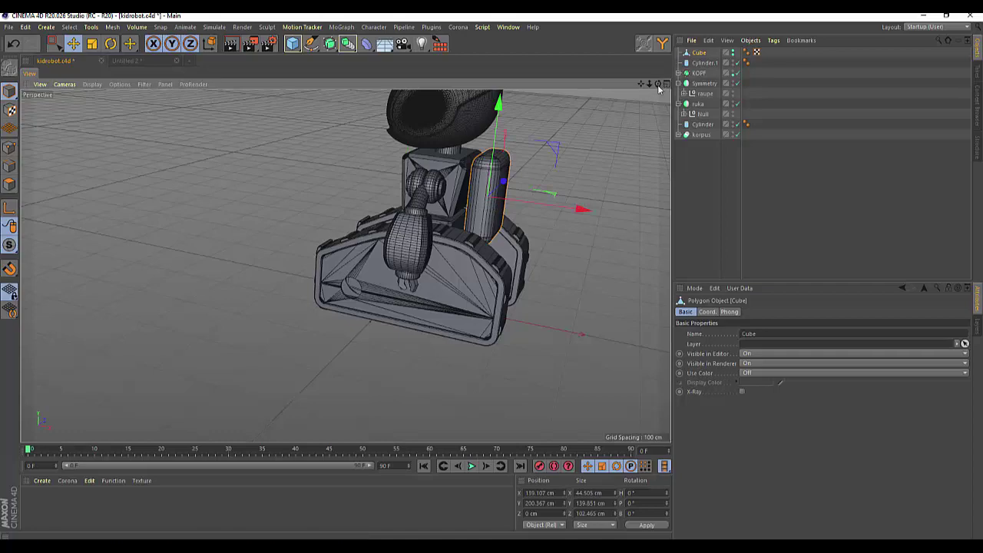
drag(657, 84, 346, 266)
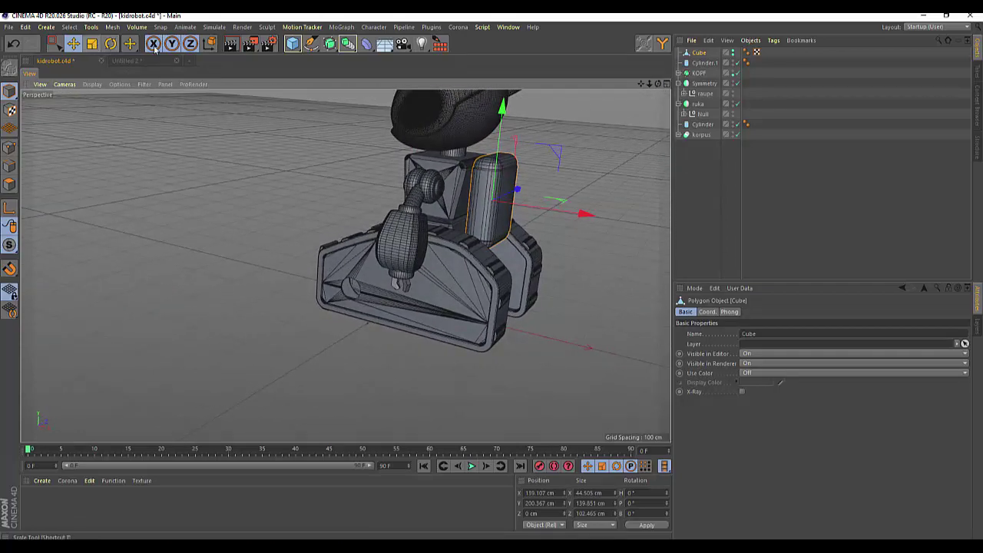
click(293, 45)
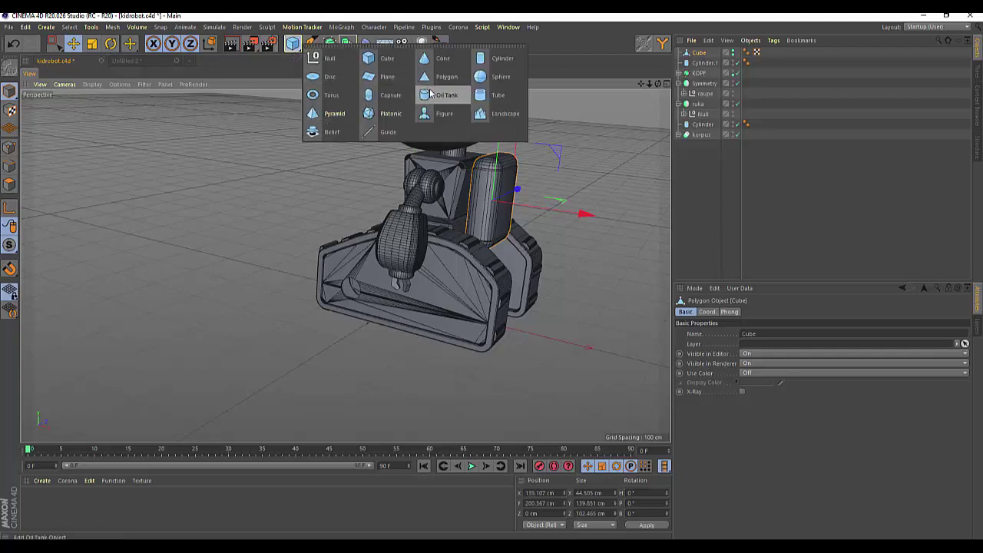
Step: Add Cylinder.2, orient it along +X and raise it to the robot's upper body
click(482, 64)
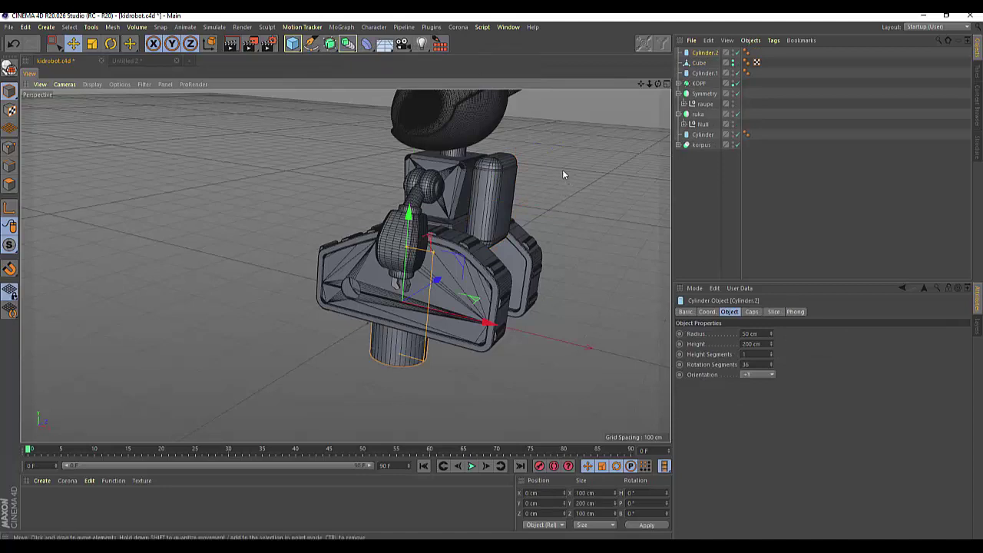
click(772, 375)
click(749, 383)
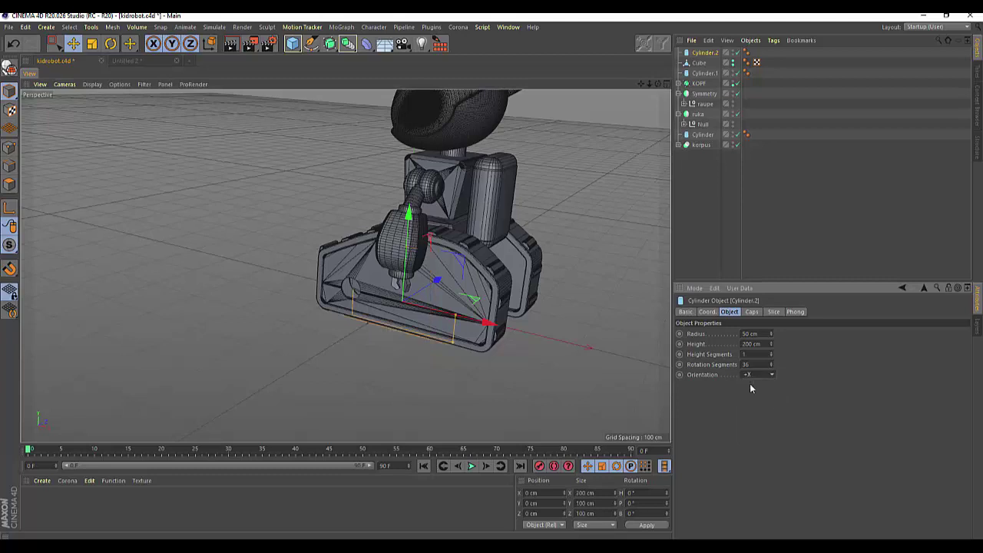
drag(415, 217, 424, 86)
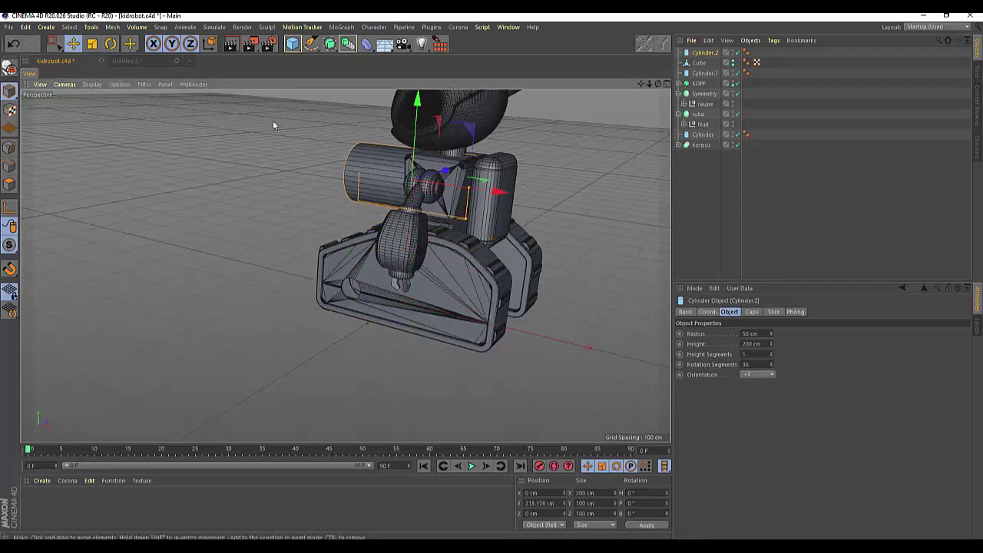
Step: Scale Cylinder.2 down to a 43.6 × 21.8 × 21.6 cm peg and shift it along X and Z
click(91, 44)
drag(550, 175, 320, 292)
key(e)
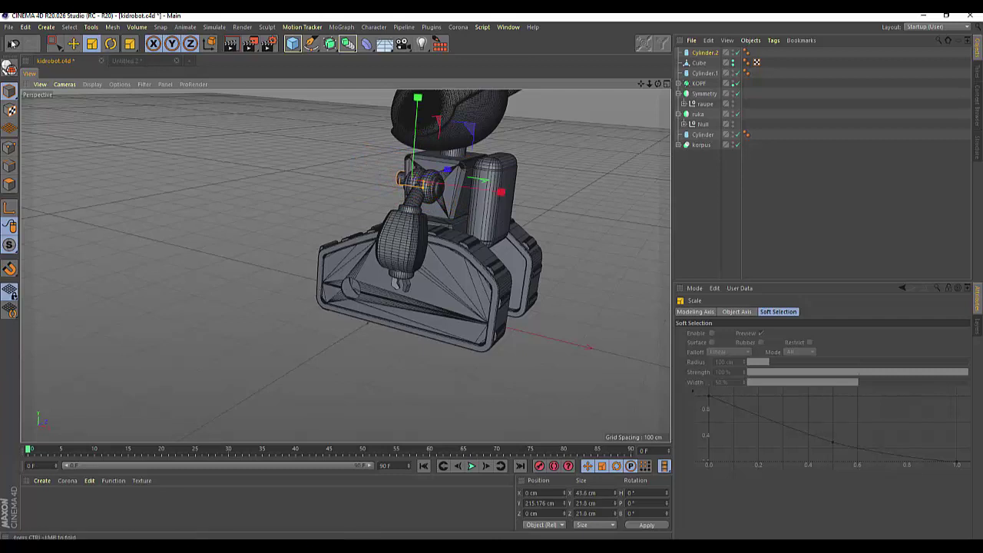
click(72, 45)
mouse_move(497, 198)
mouse_down()
mouse_move(573, 209)
mouse_move(562, 205)
mouse_up()
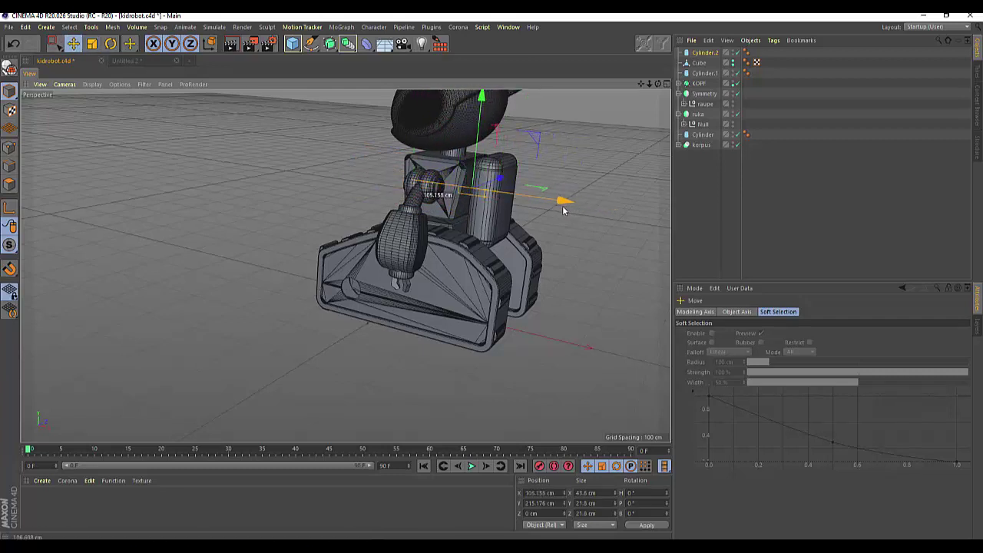
drag(658, 85, 637, 96)
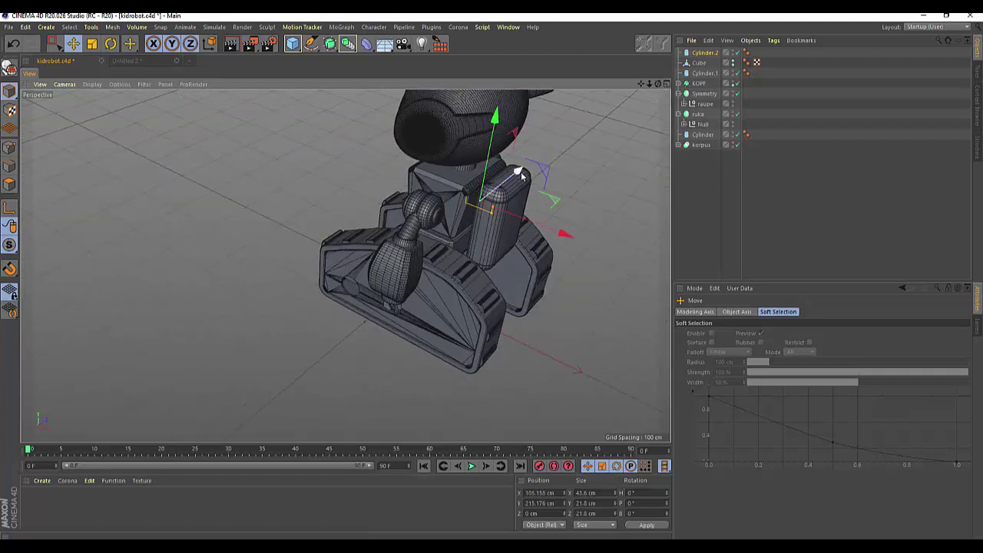
drag(519, 178, 578, 158)
drag(658, 86, 638, 96)
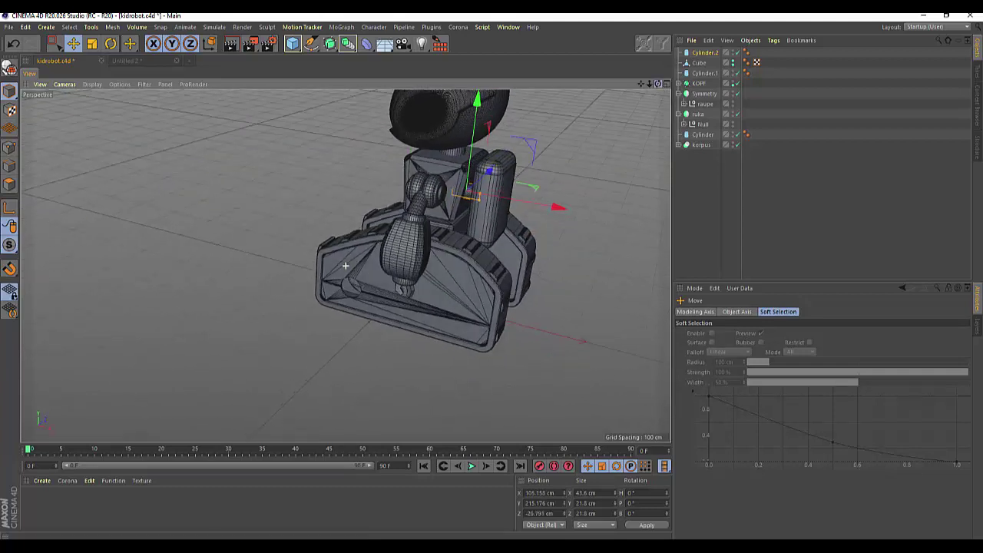
alt+drag(346, 266, 462, 98)
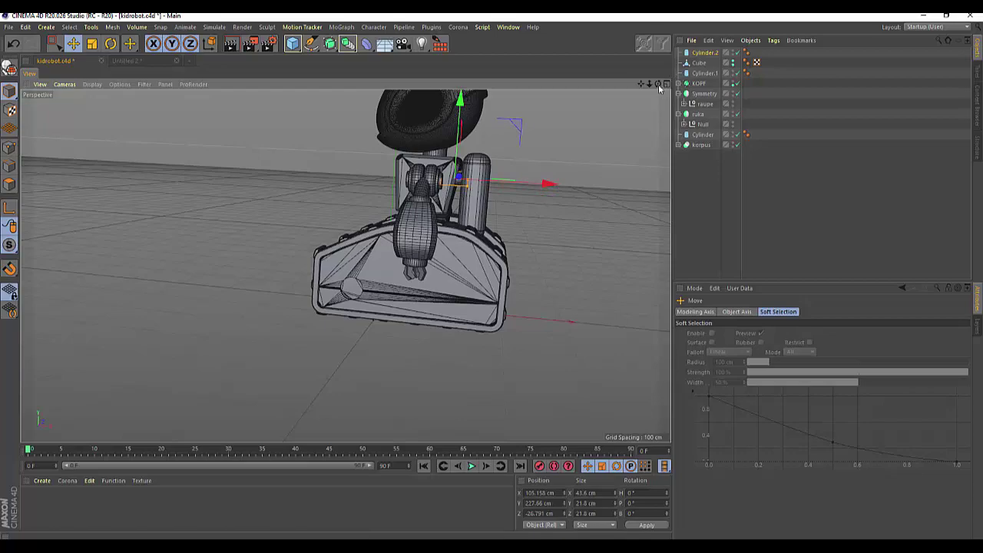
mouse_move(658, 83)
mouse_down()
mouse_move(346, 266)
mouse_move(657, 83)
mouse_up()
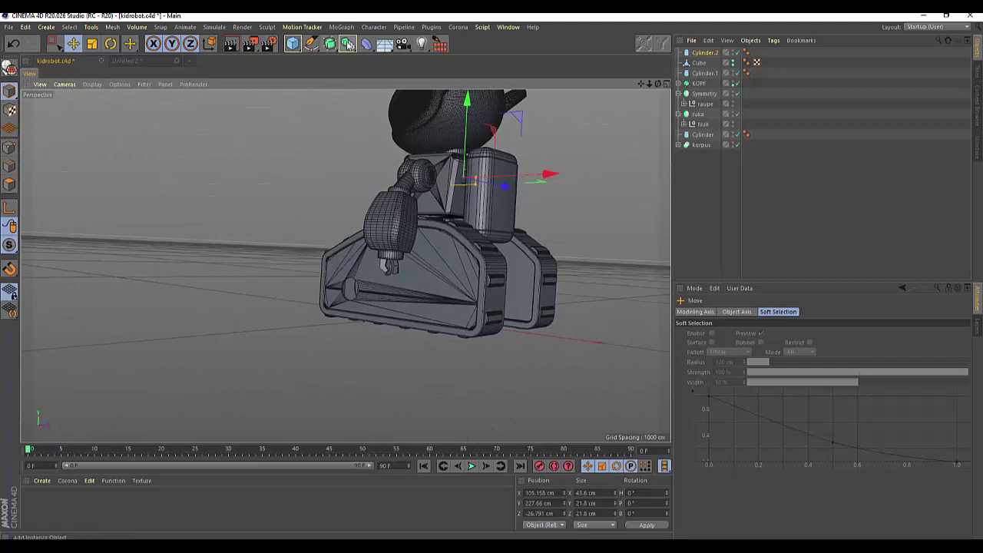
Step: Put Cylinder.2 under a new Symmetry.1 object with its Mirror Plane set to XY
click(348, 45)
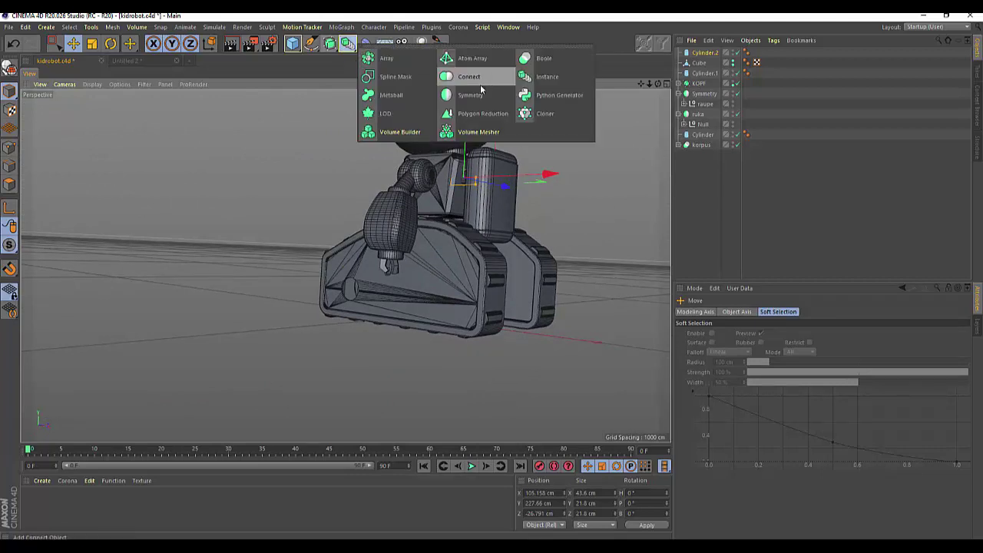
click(470, 94)
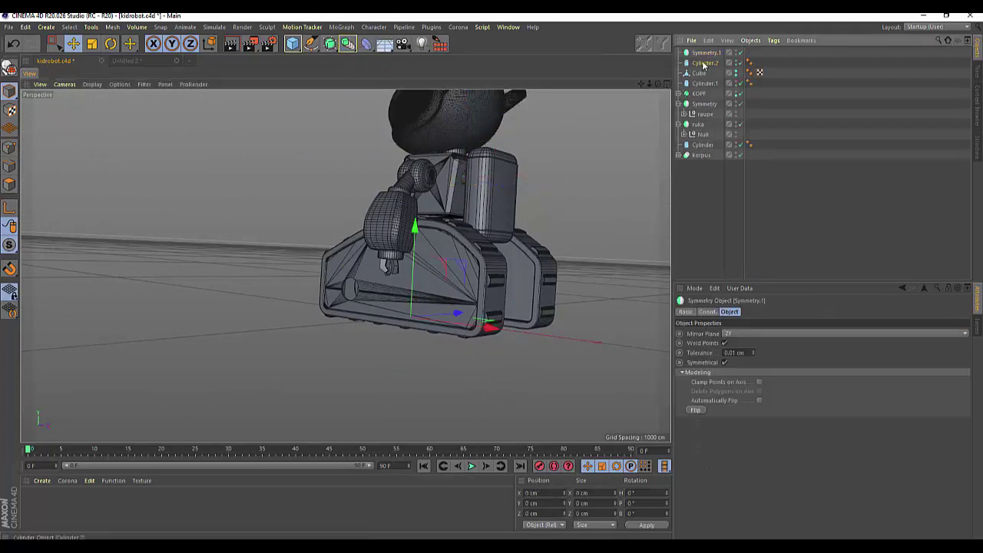
drag(703, 63, 703, 53)
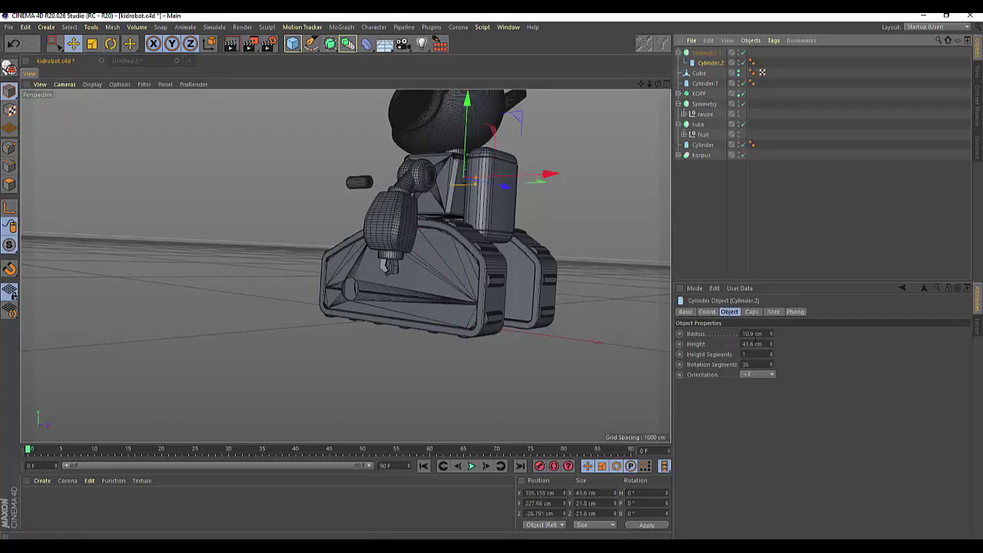
click(751, 376)
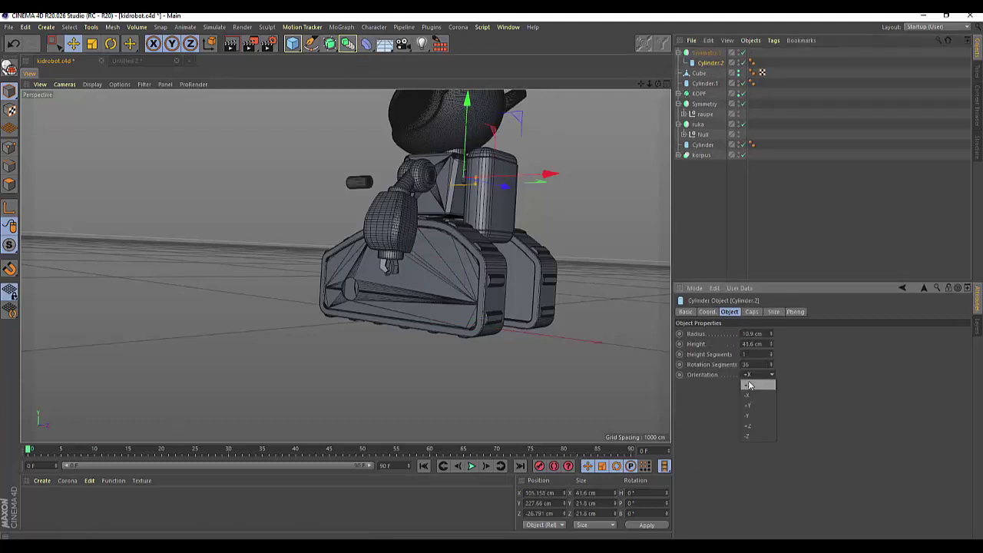
click(705, 53)
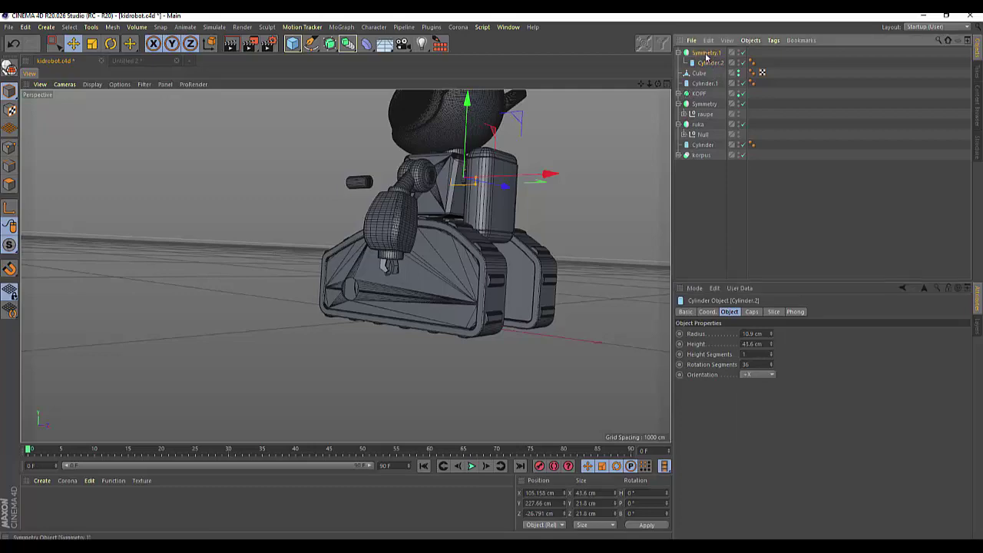
click(739, 335)
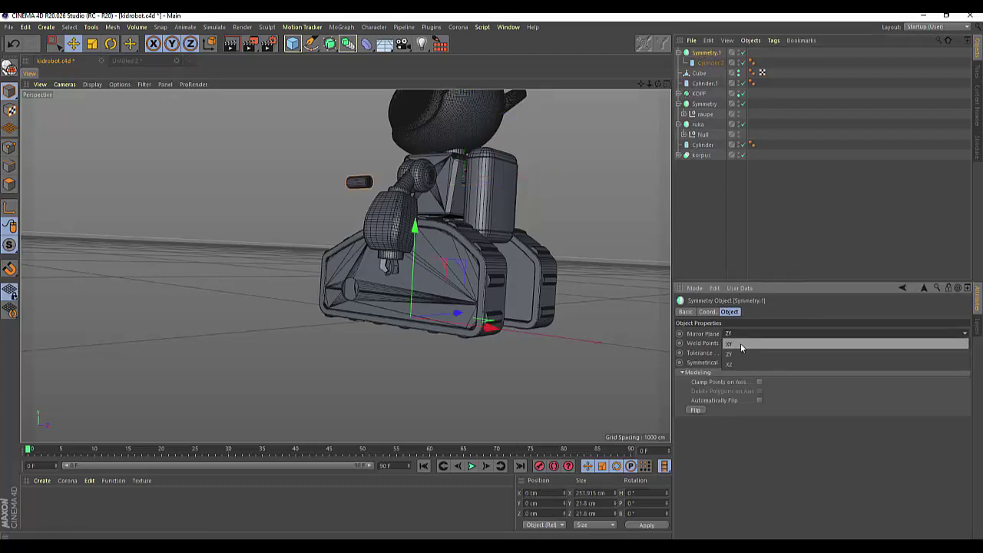
click(738, 335)
Step: Nudge the Cube slightly along X, then deselect it
drag(658, 83, 345, 266)
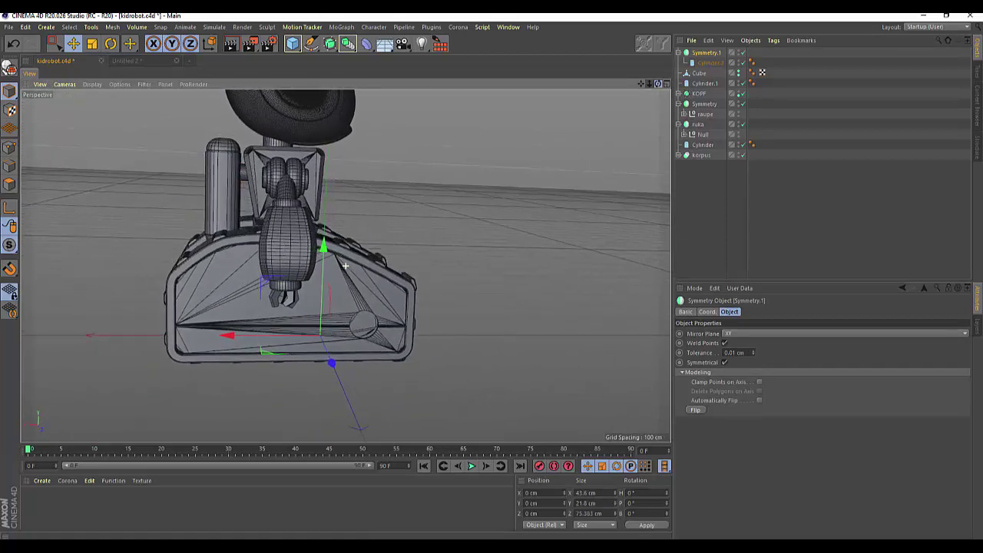
click(701, 73)
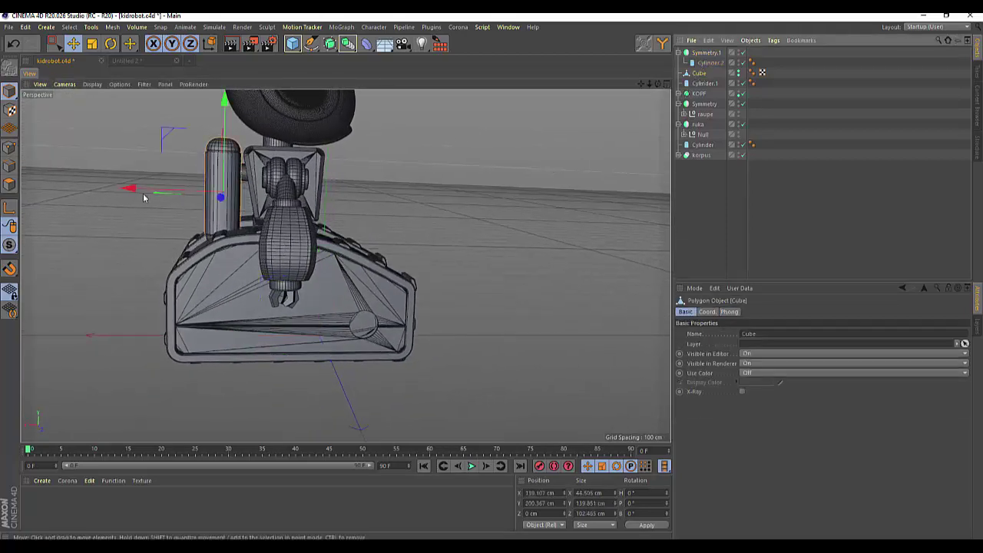
drag(128, 189, 130, 189)
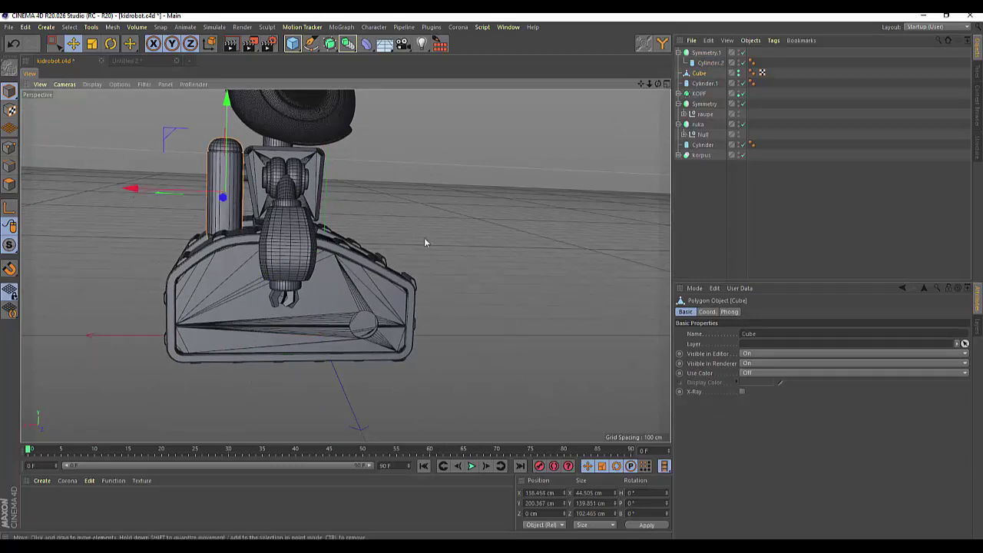
click(549, 243)
mouse_move(657, 83)
mouse_down()
mouse_move(346, 266)
mouse_move(603, 280)
mouse_up()
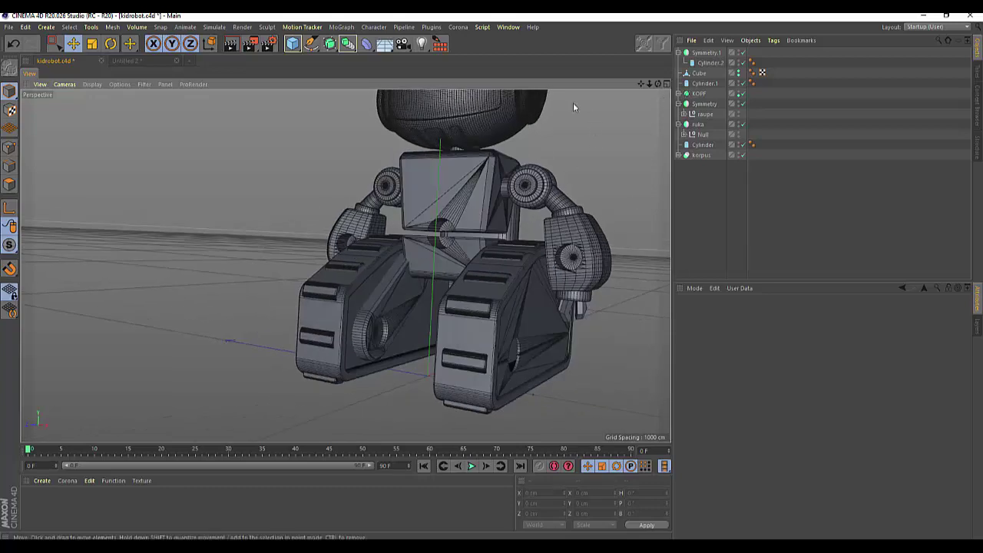
Step: Add an Oil Tank with 40 cm radius, 31.934 cm height and +Z orientation
click(294, 45)
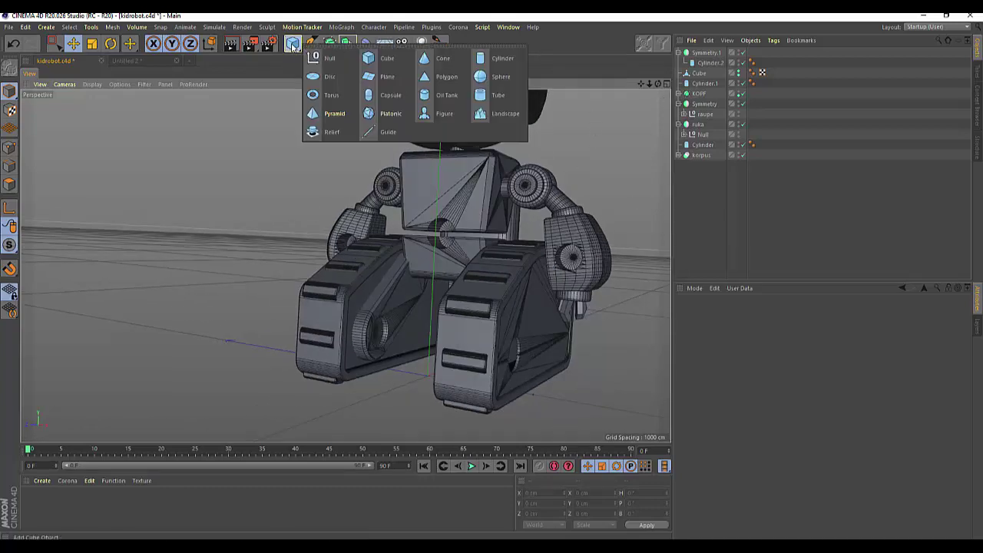
click(424, 96)
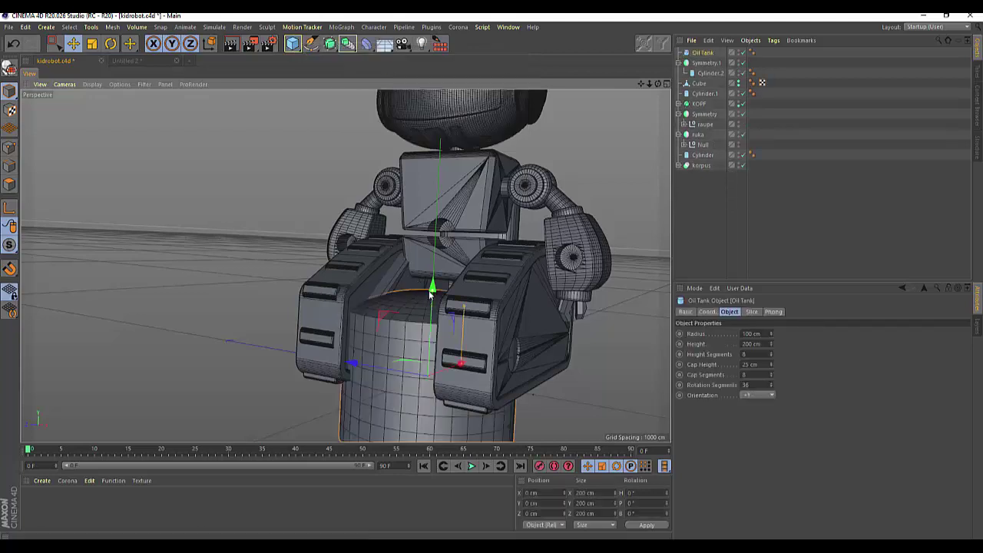
mouse_move(428, 290)
mouse_down()
mouse_move(397, 321)
mouse_move(405, 340)
mouse_up()
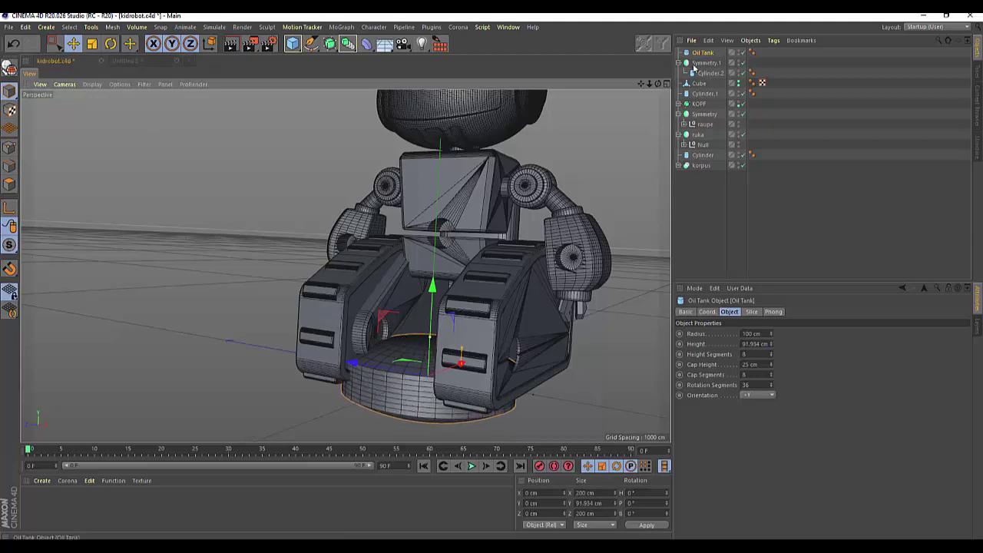
drag(658, 83, 345, 265)
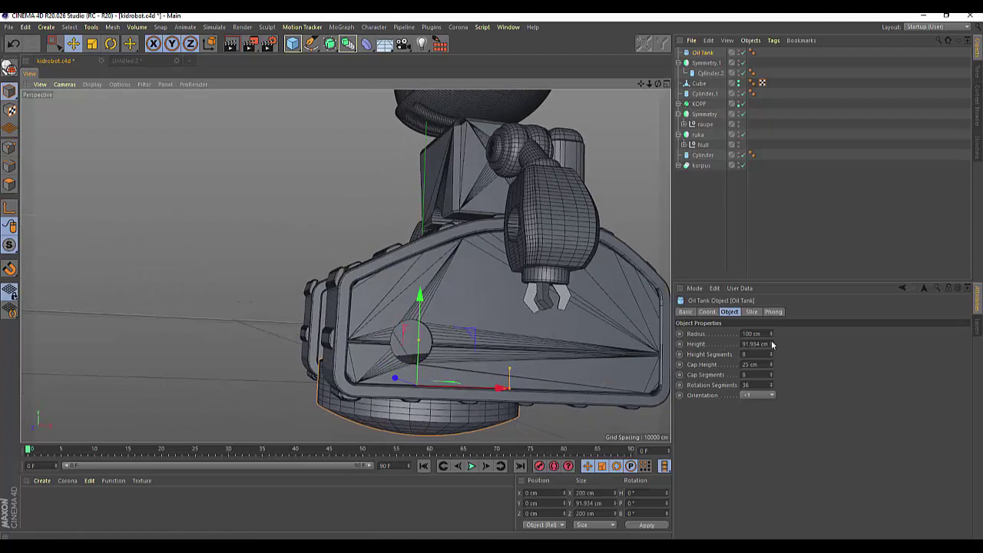
drag(772, 338, 771, 371)
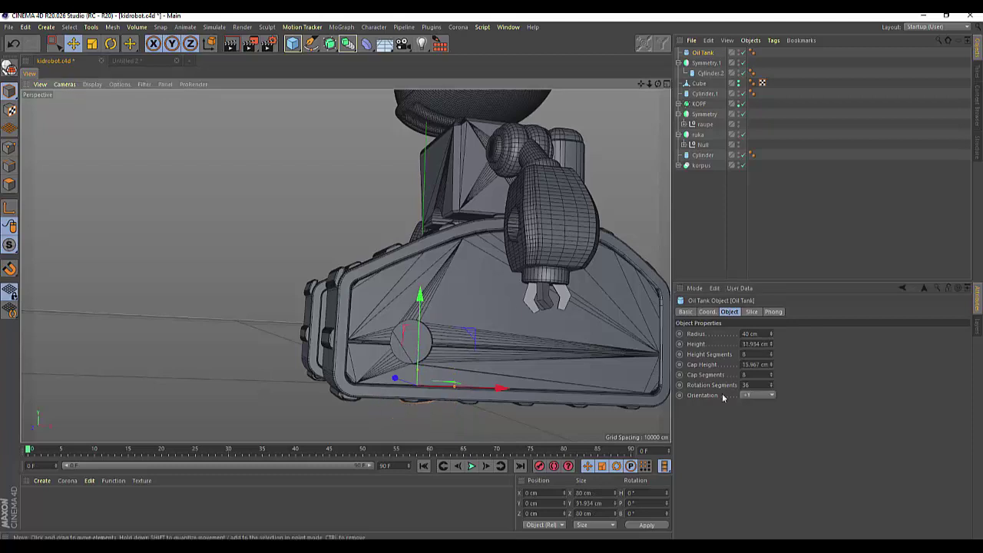
click(760, 395)
click(757, 408)
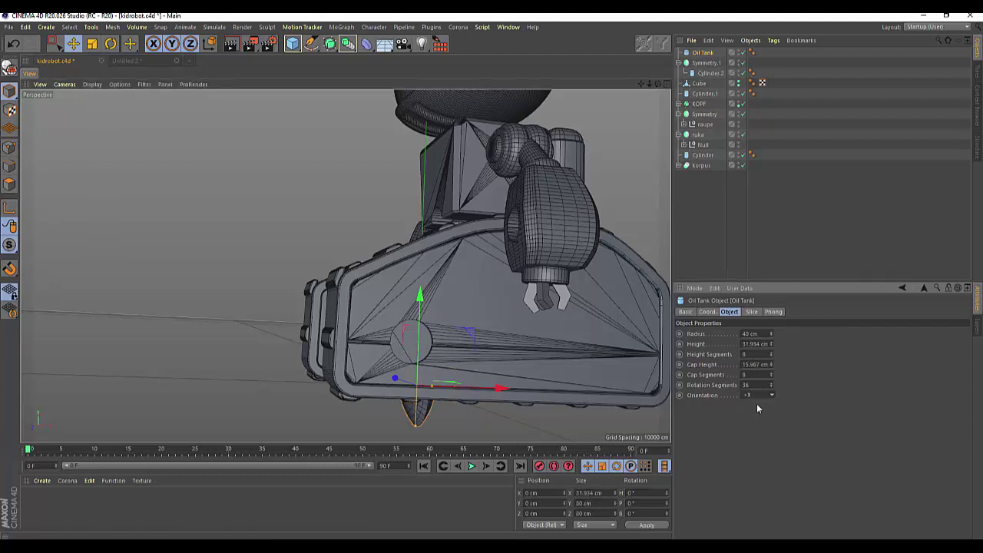
click(760, 395)
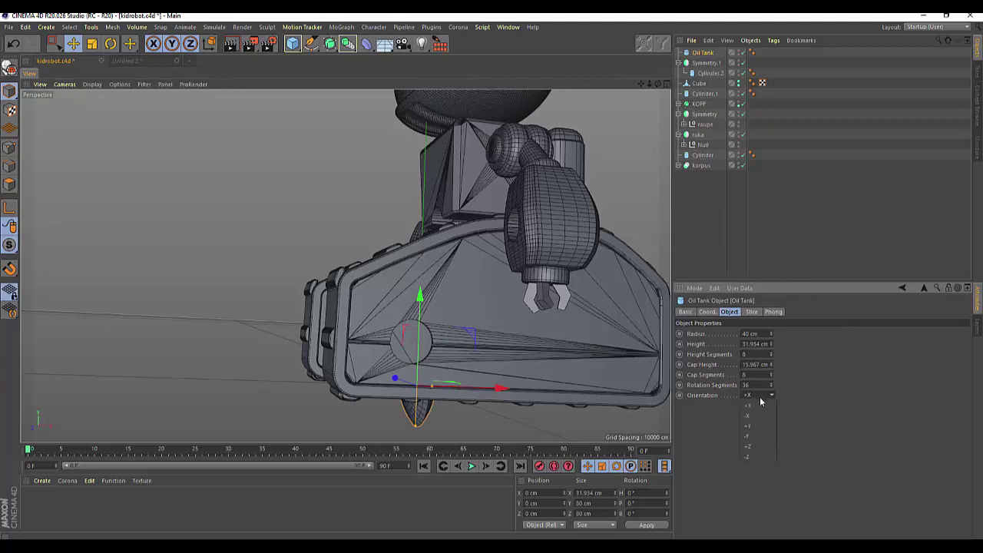
click(752, 445)
drag(658, 82, 538, 92)
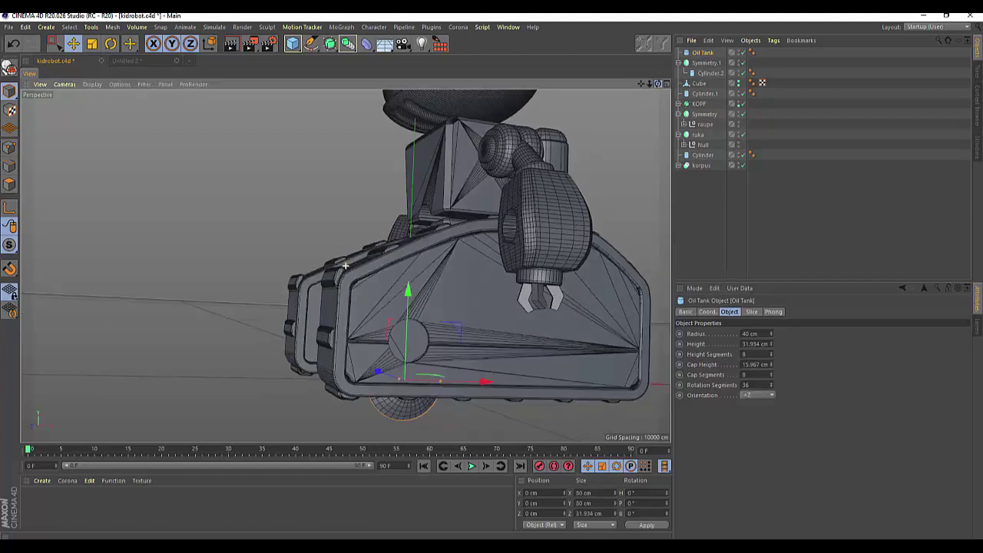
alt+drag(346, 265, 330, 262)
Step: Save the robot scene and slide the oil tank out along Z
key(ctrl+s)
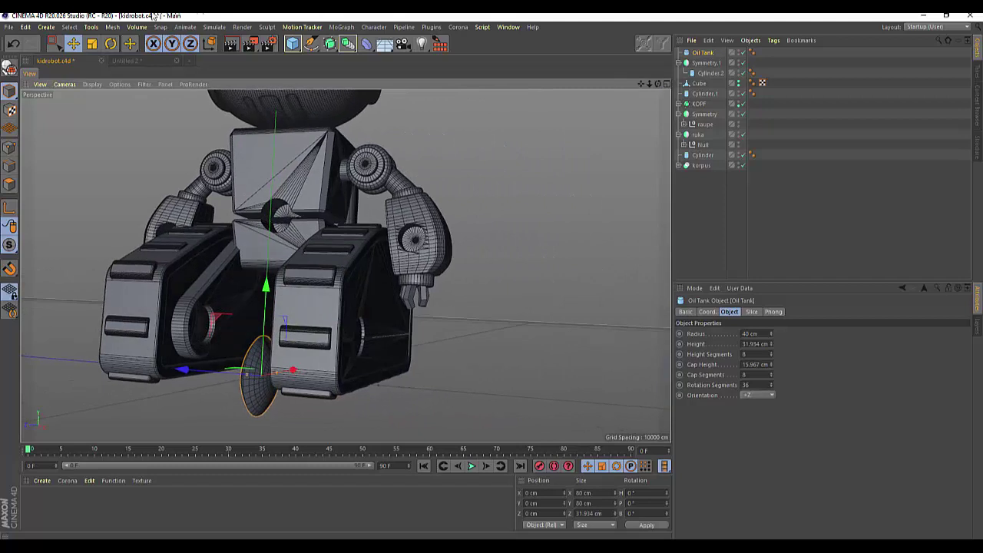
click(73, 44)
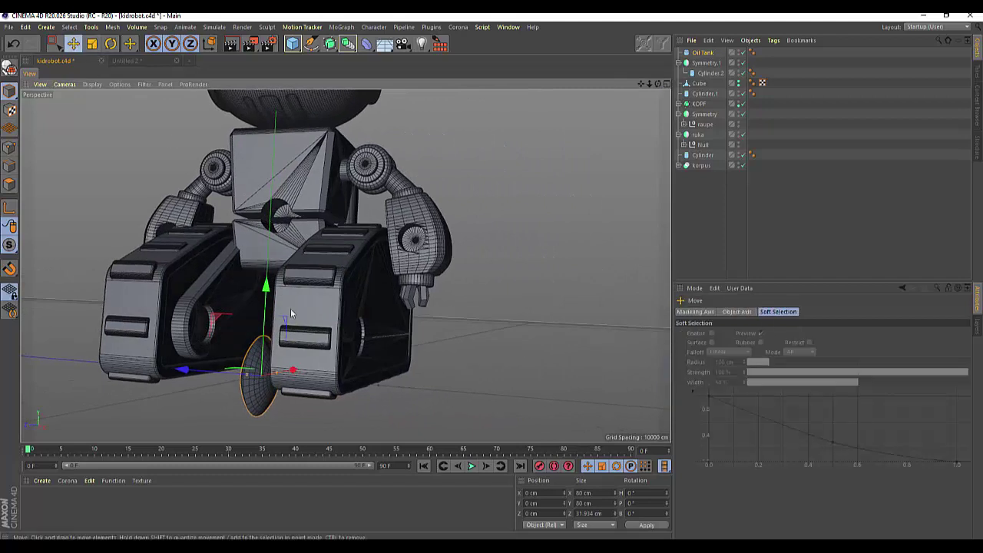
drag(184, 370, 292, 378)
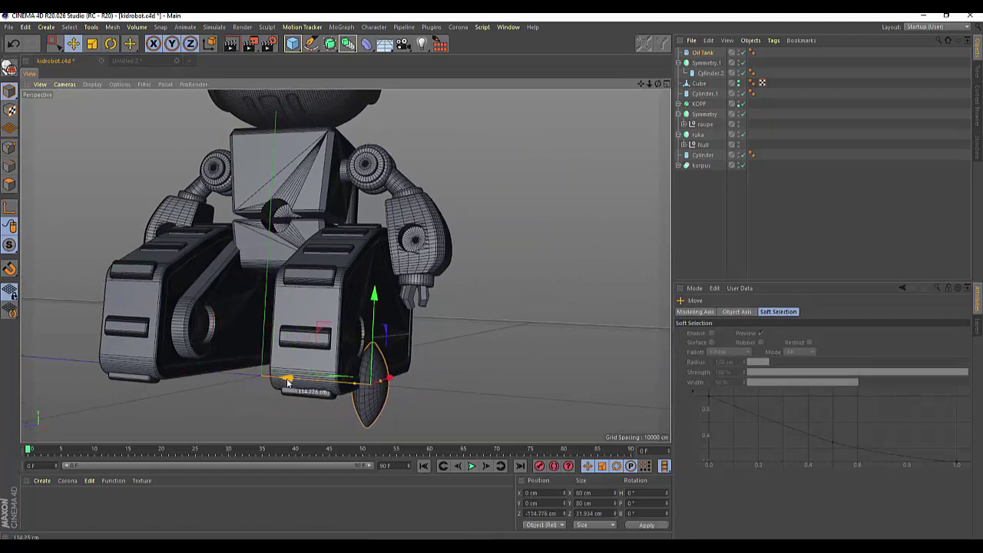
drag(658, 84, 785, 399)
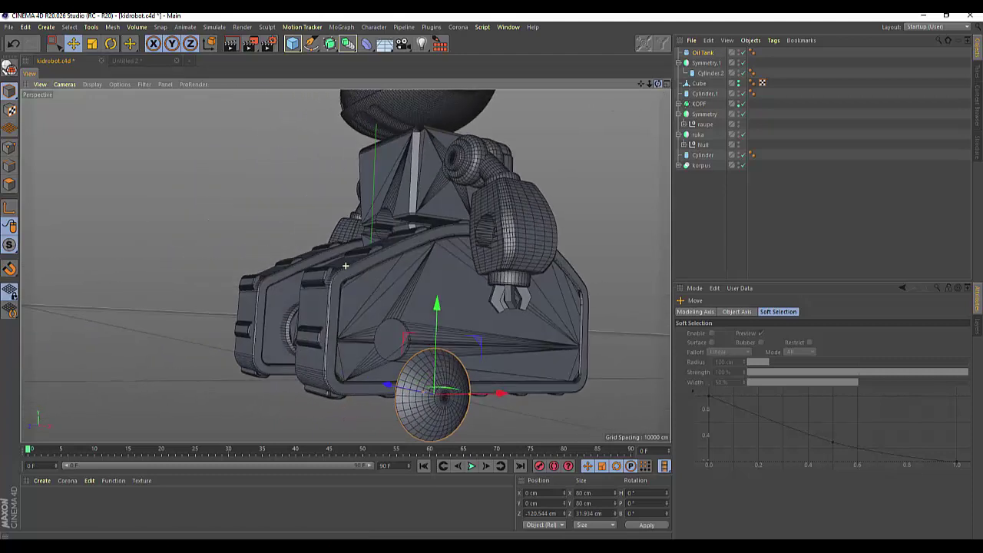
Step: Flatten the oil tank's cap and shrink its radius to 16 cm
click(708, 52)
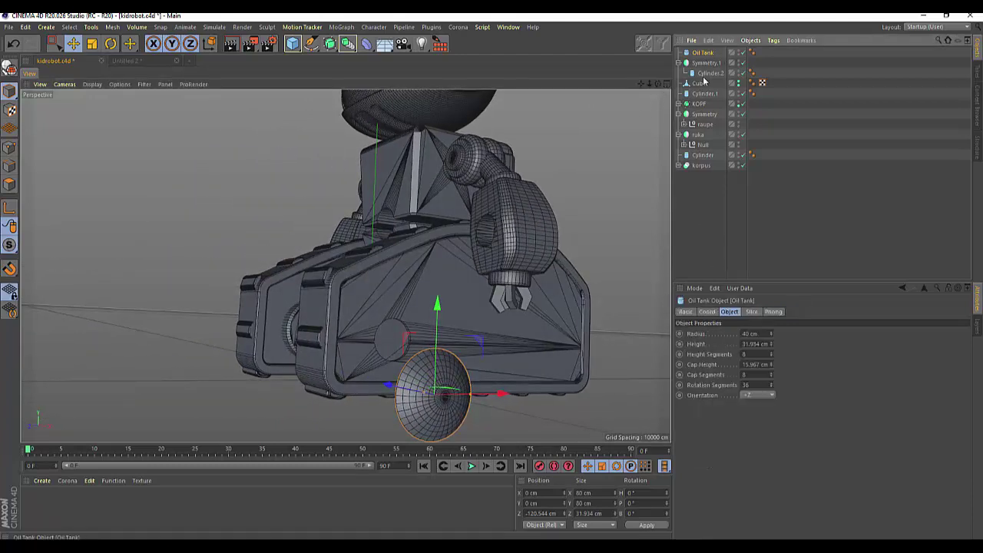
drag(770, 364, 771, 400)
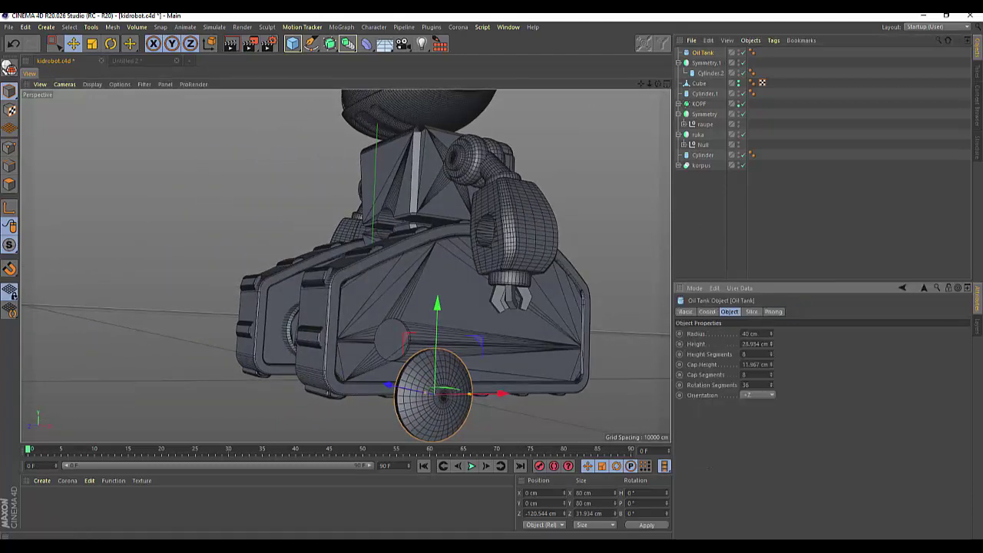
click(770, 342)
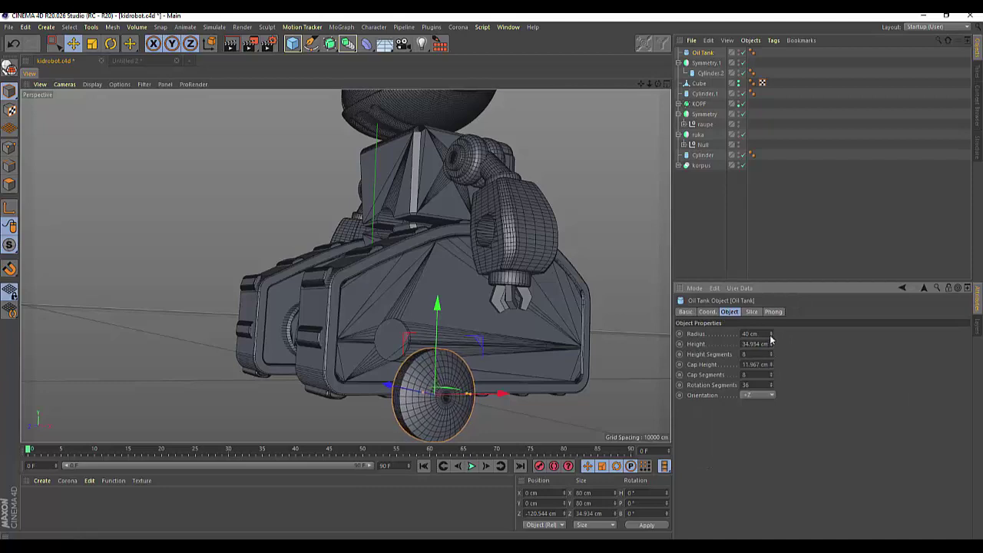
drag(770, 333, 770, 384)
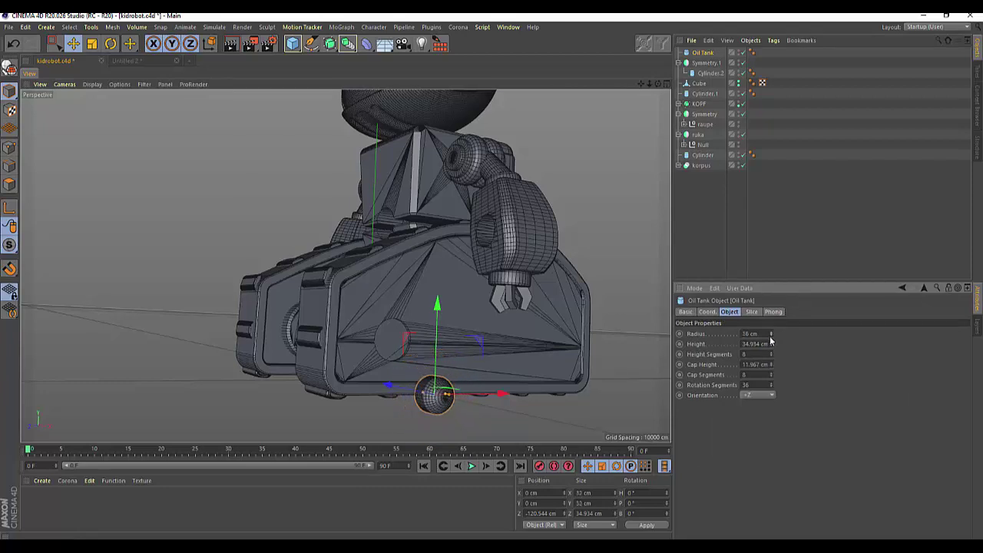
drag(770, 344, 770, 384)
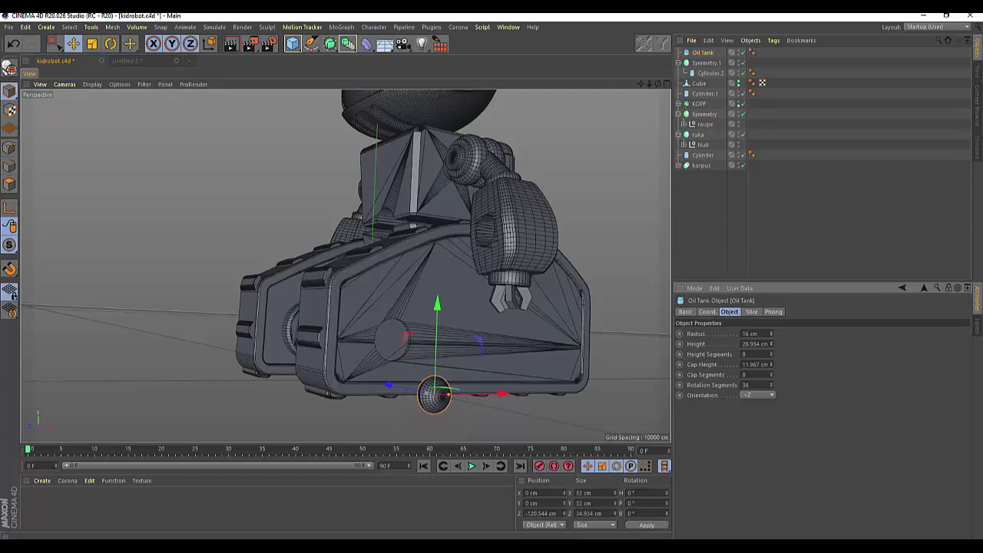
Step: Move the oil tank up, back and sideways onto the track at wheel height
drag(438, 305, 425, 261)
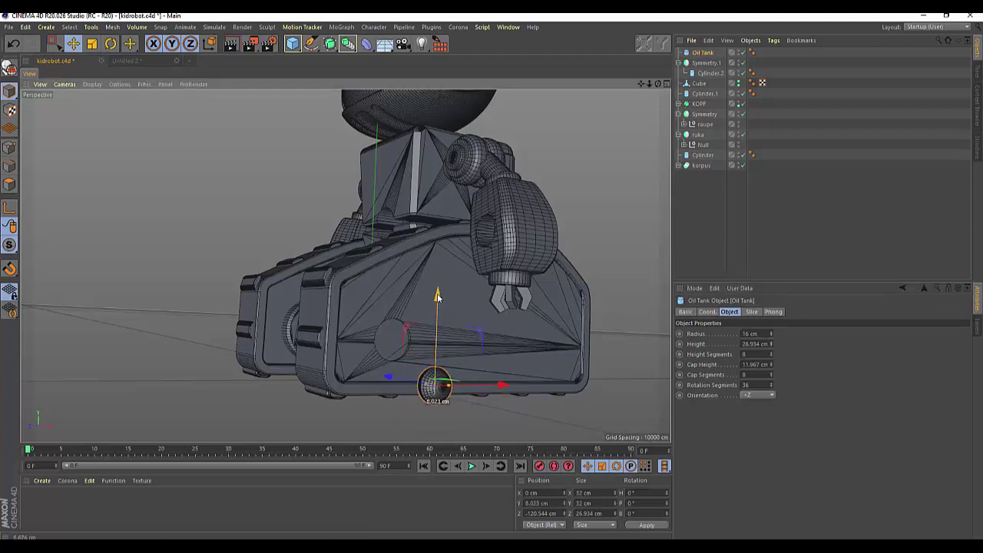
drag(390, 341, 360, 340)
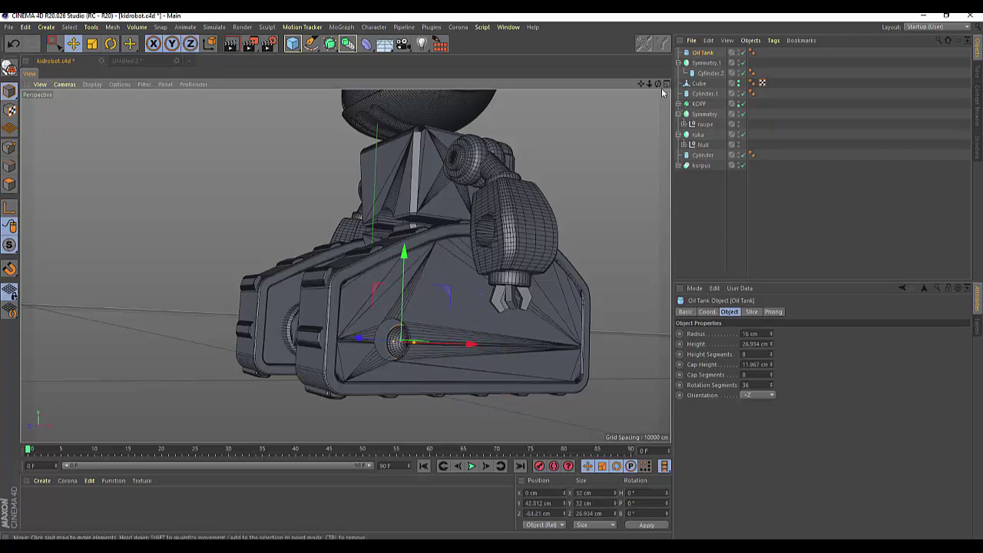
mouse_move(645, 189)
alt+mouse_down()
mouse_move(345, 266)
mouse_move(602, 178)
mouse_move(253, 292)
mouse_move(312, 308)
alt+mouse_up()
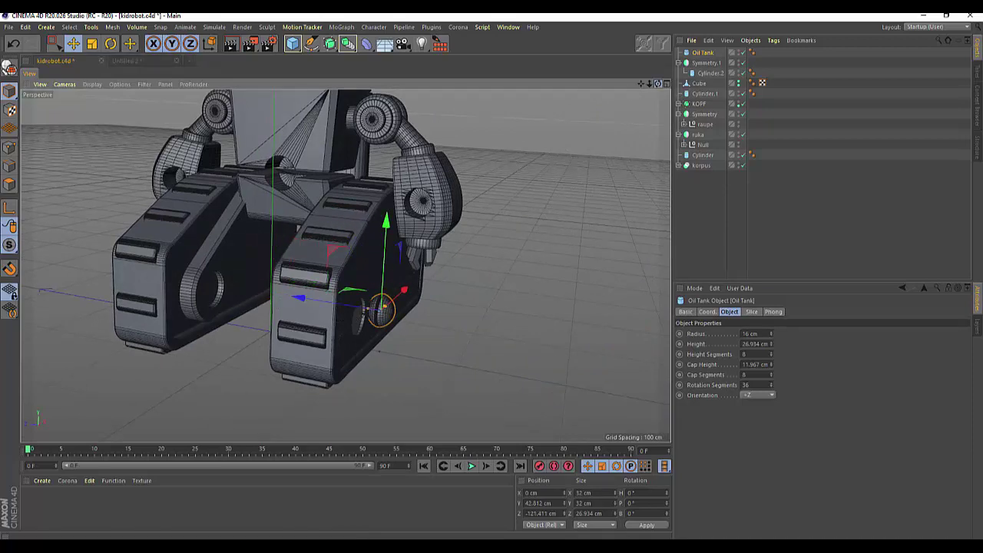
drag(657, 83, 551, 289)
drag(519, 322, 474, 326)
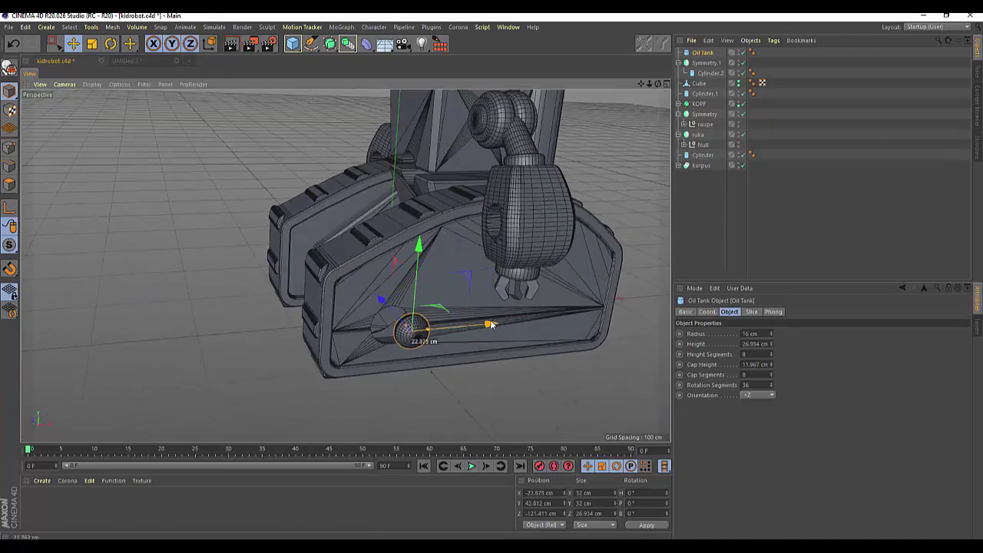
drag(398, 257, 398, 251)
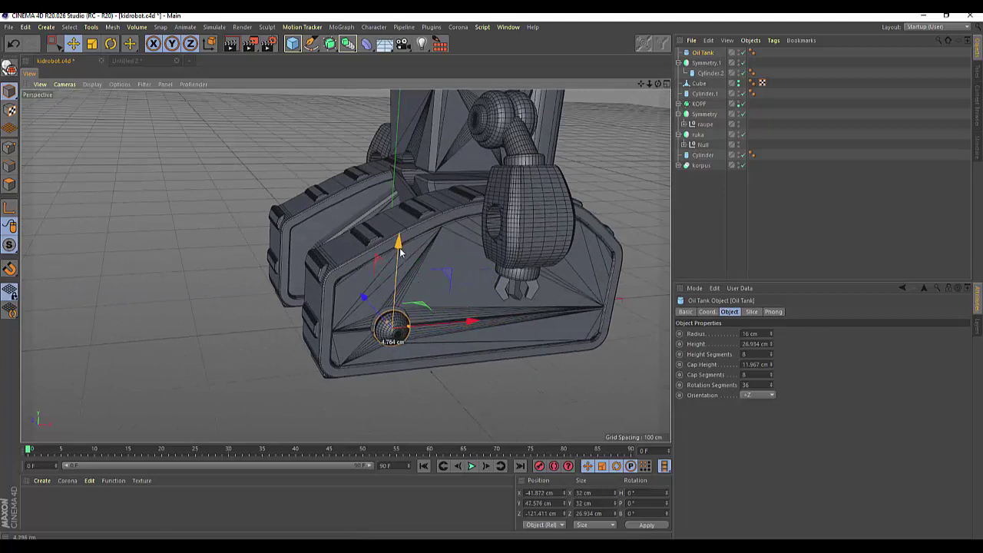
Step: Fine-tune the tank in the side and front views to about X −40.5, Y 46.5, Z −112 cm
click(666, 84)
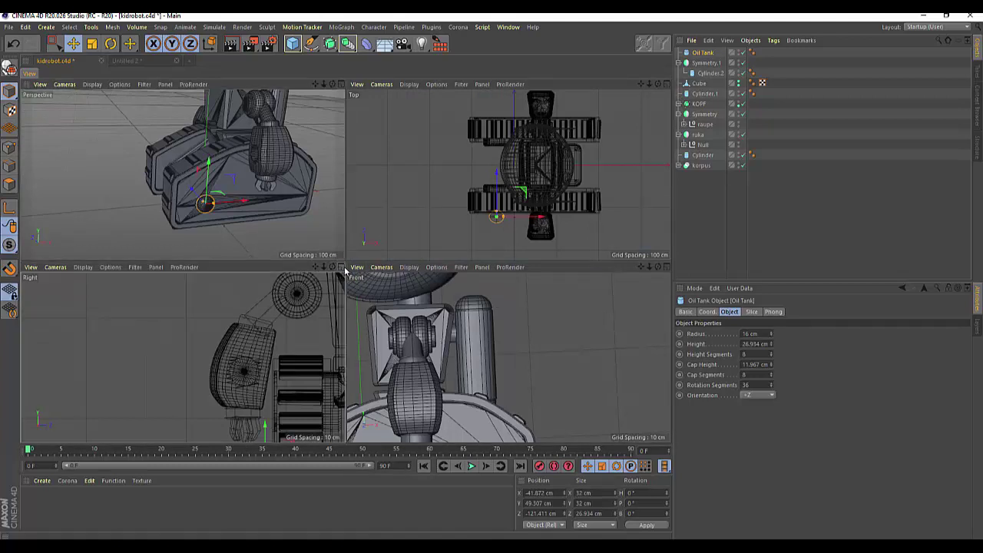
click(341, 267)
scroll(357, 314, down, 3)
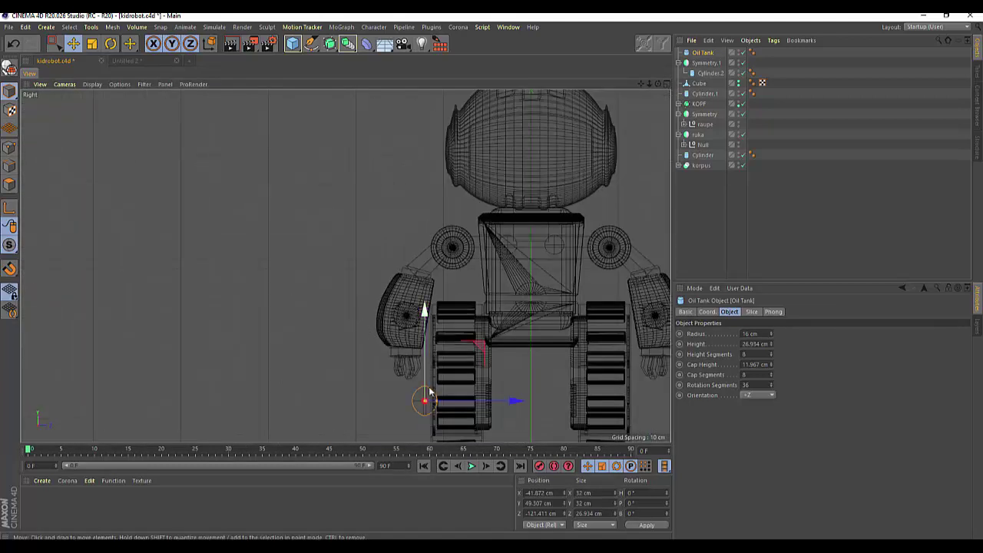
drag(512, 401, 528, 402)
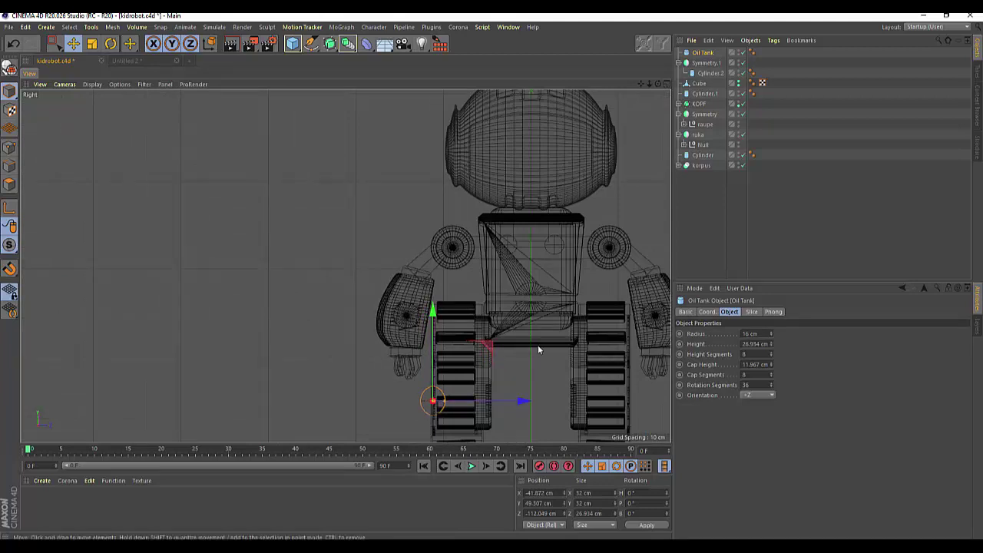
click(666, 83)
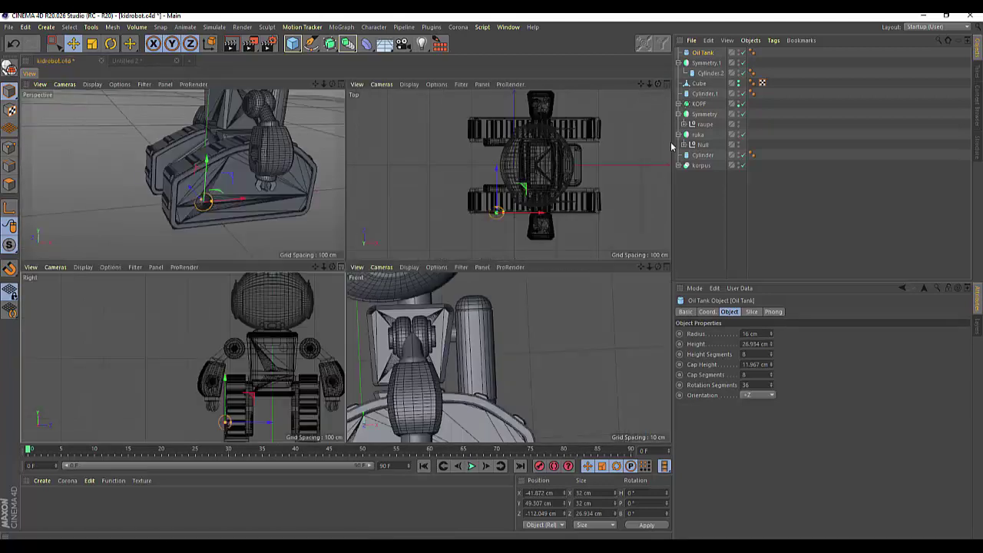
click(662, 265)
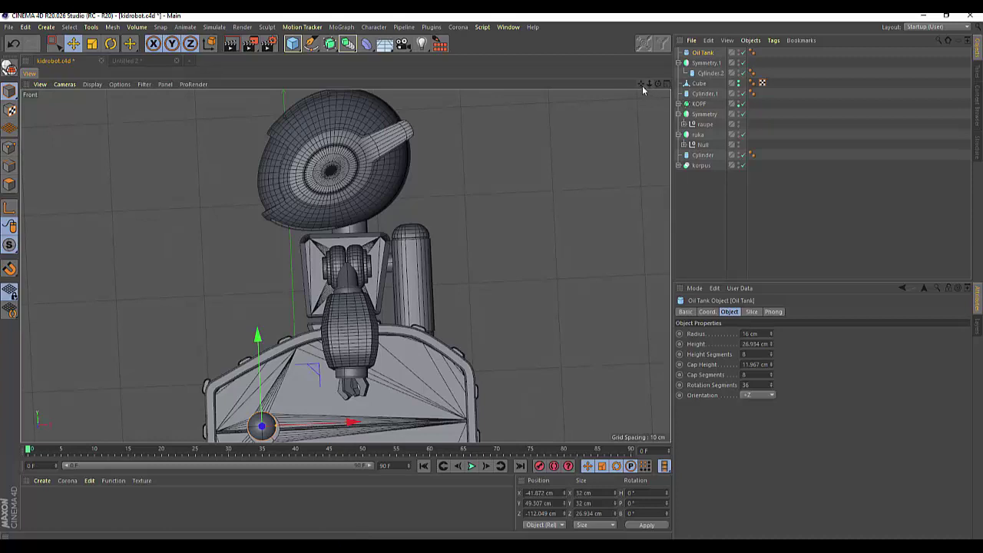
drag(642, 84, 417, 349)
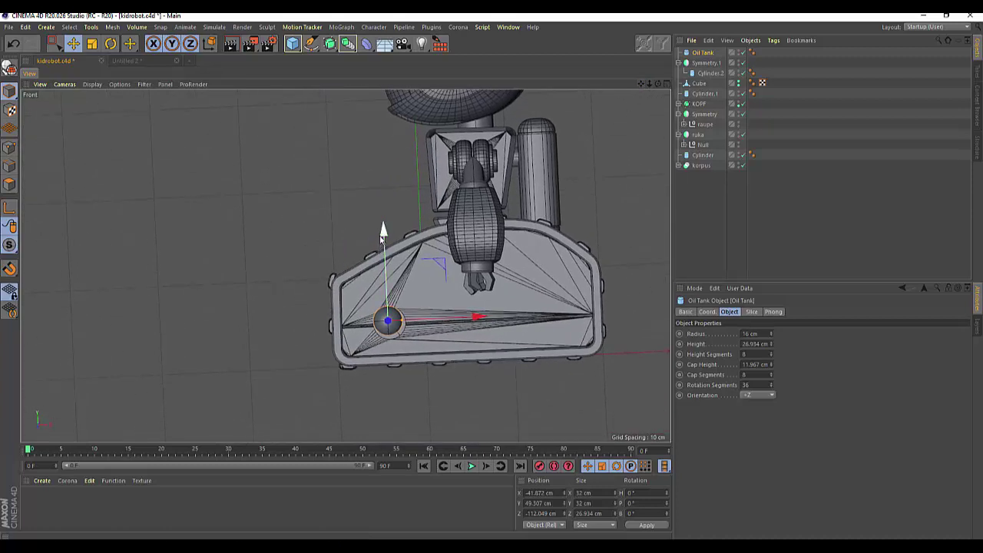
drag(384, 230, 388, 238)
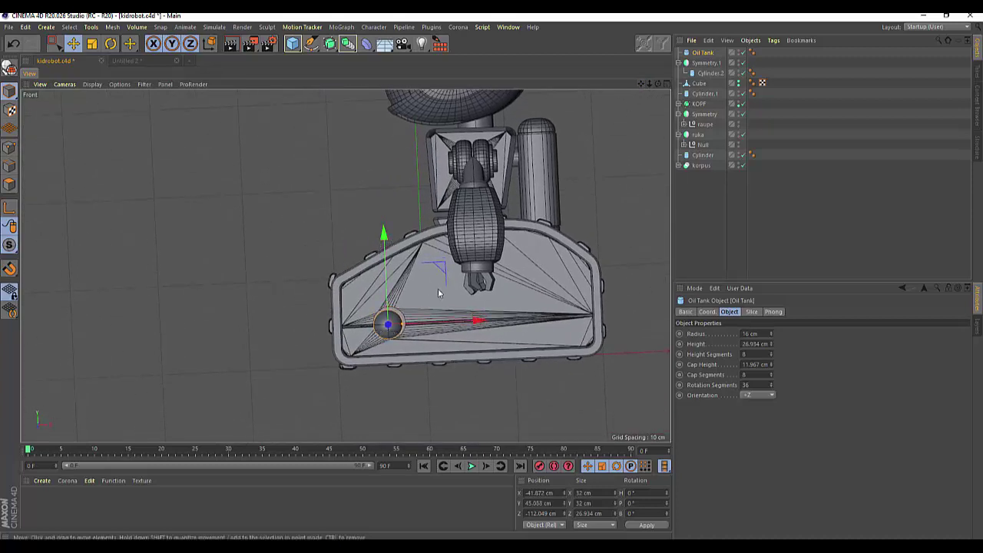
drag(474, 321, 477, 322)
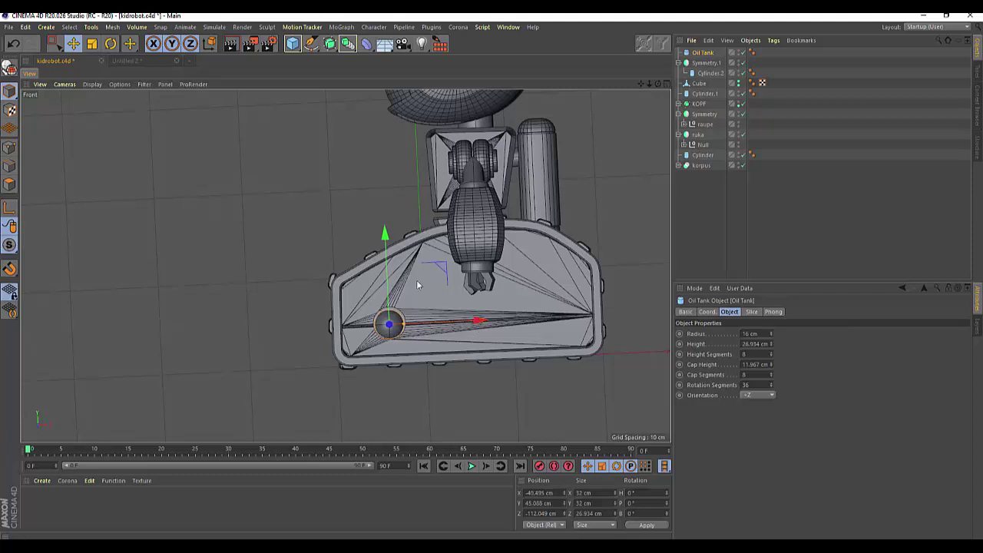
mouse_move(385, 234)
mouse_down()
mouse_move(388, 245)
mouse_move(386, 227)
mouse_up()
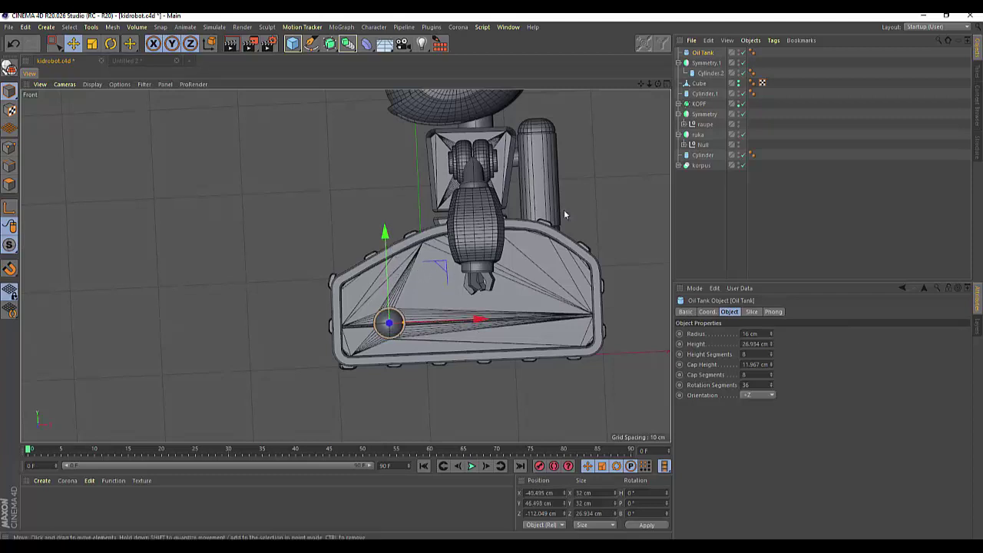
click(665, 84)
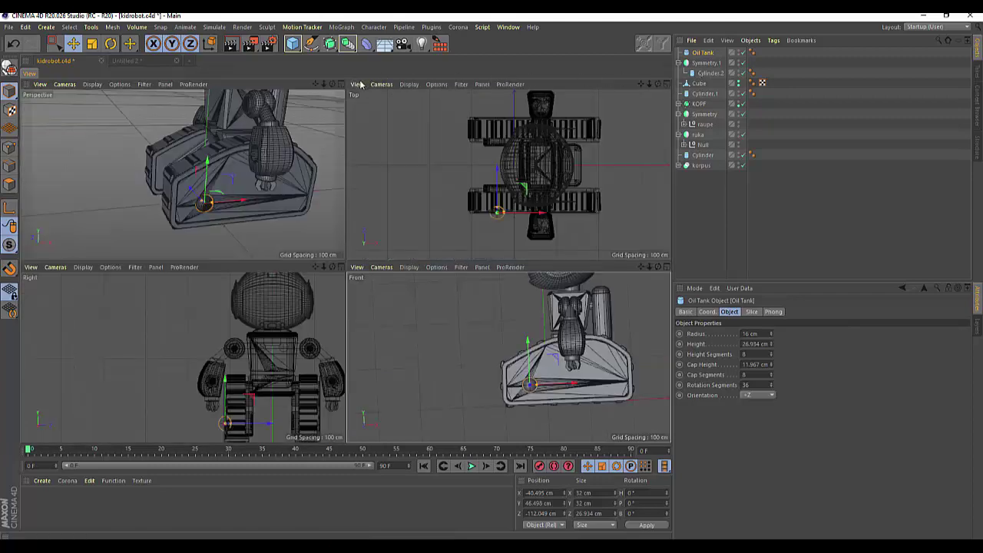
Step: Lower the tank's height and cap height, with a single height segment
click(332, 84)
scroll(390, 356, up, 2)
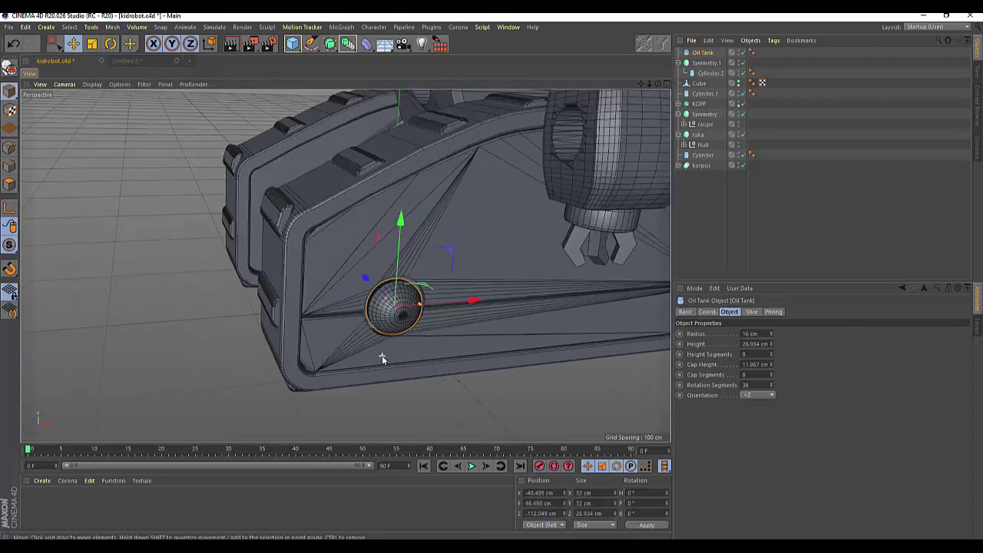
scroll(382, 358, up, 2)
scroll(382, 360, up, 2)
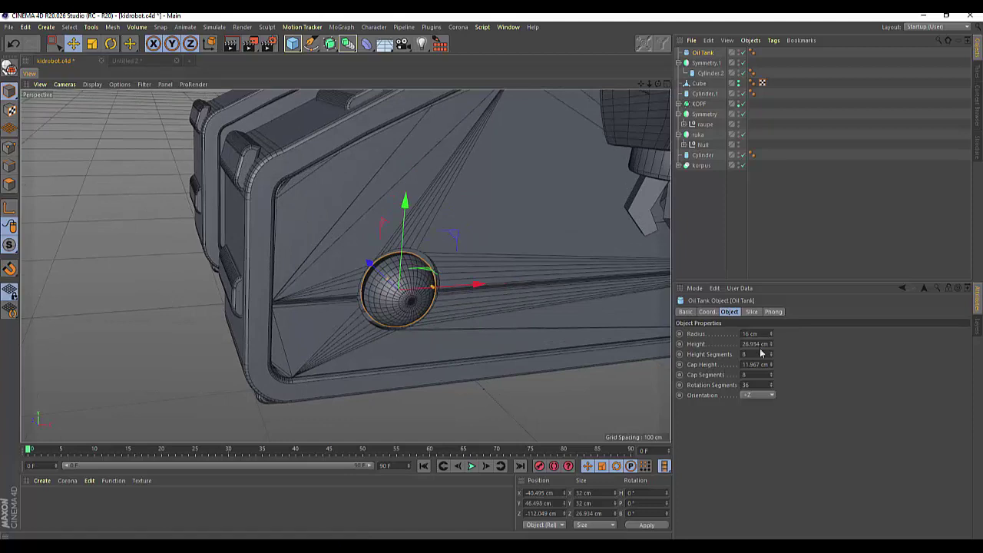
drag(771, 344, 771, 361)
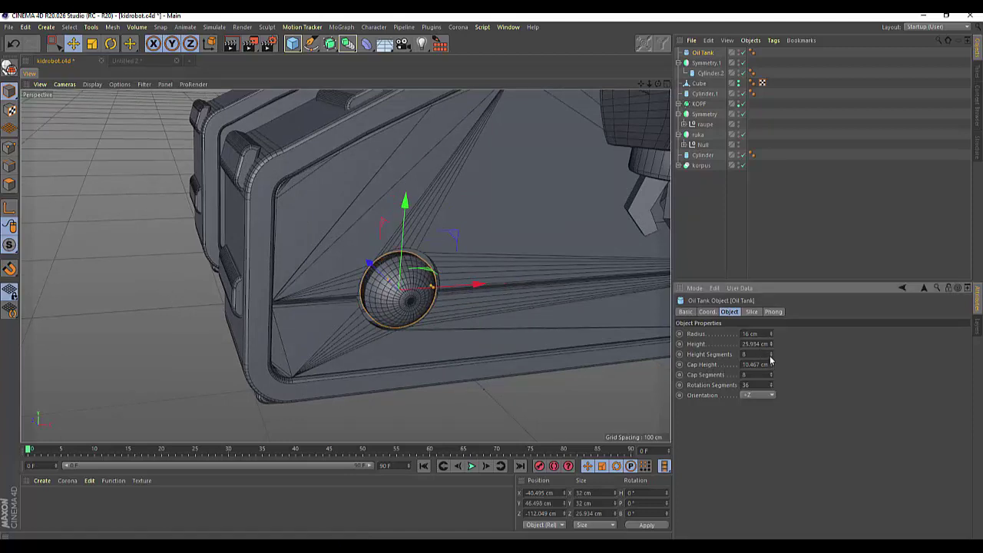
drag(771, 358, 771, 376)
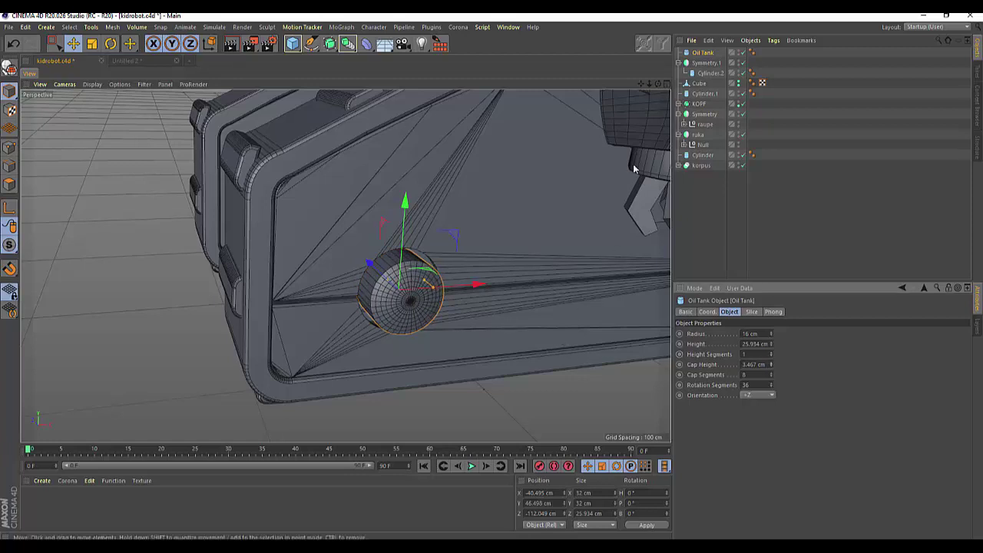
Step: Set the flat oil tank disc's radius to 17 cm
mouse_move(658, 82)
mouse_down()
mouse_move(357, 232)
mouse_move(303, 248)
mouse_up()
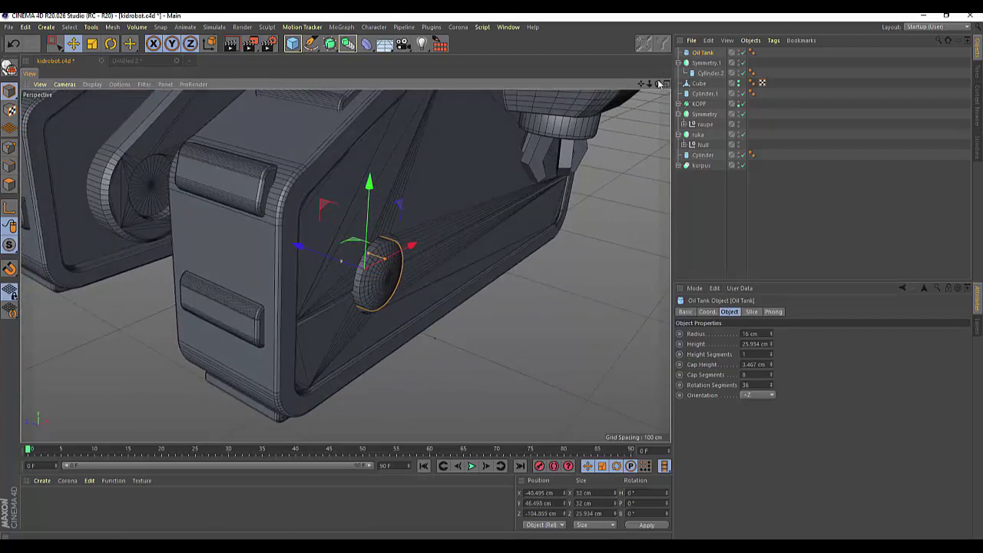
drag(659, 83, 344, 265)
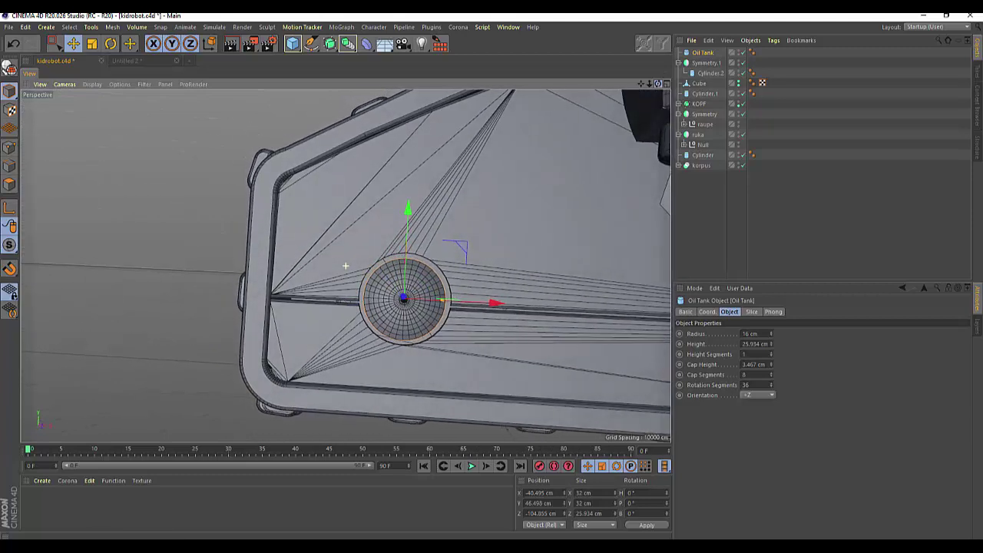
click(772, 334)
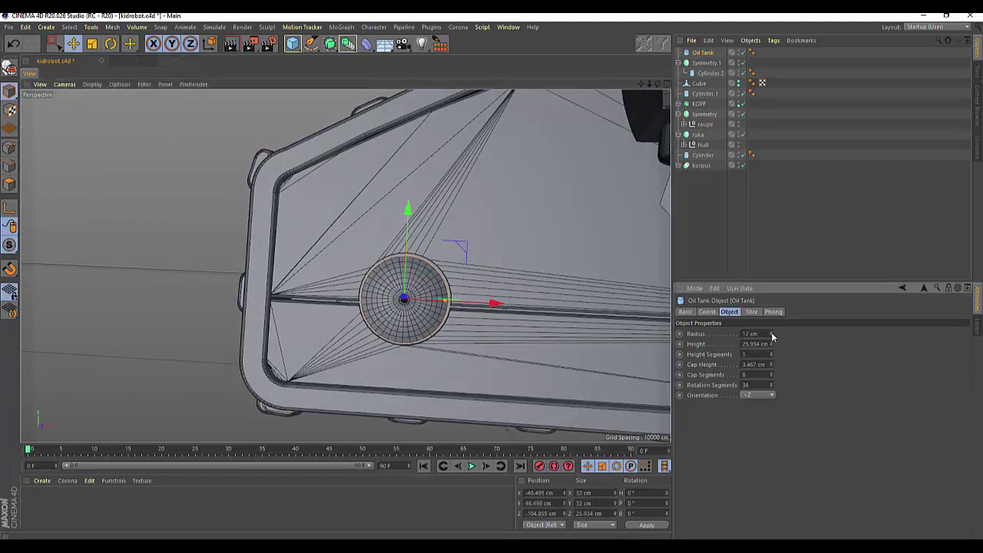
click(772, 334)
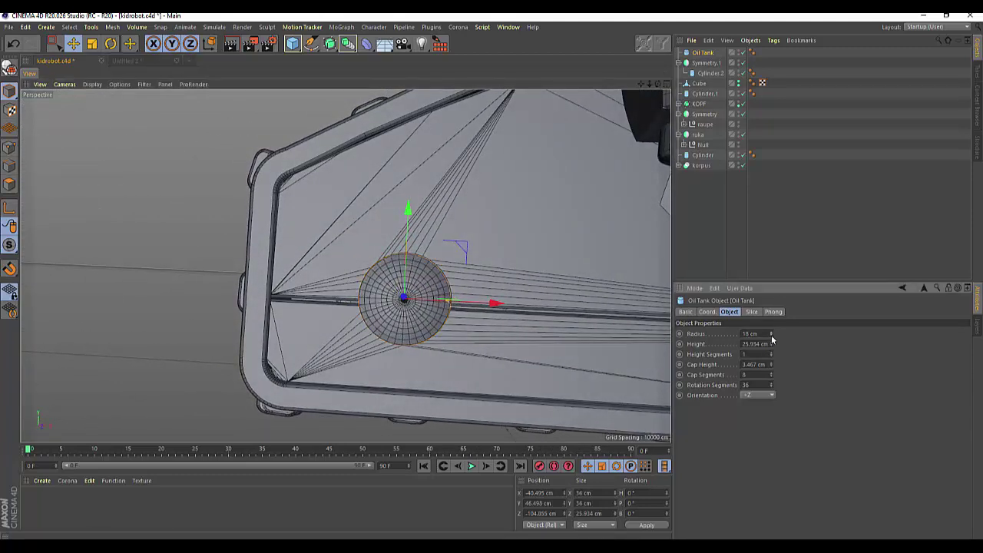
double_click(750, 333)
text(1)
key(Return)
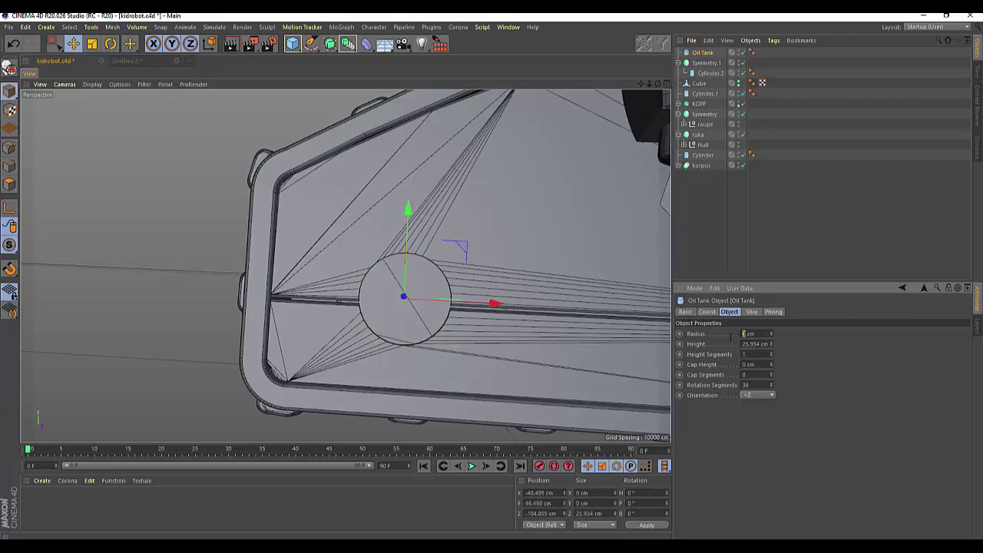
text(1)
text(2)
key(Return)
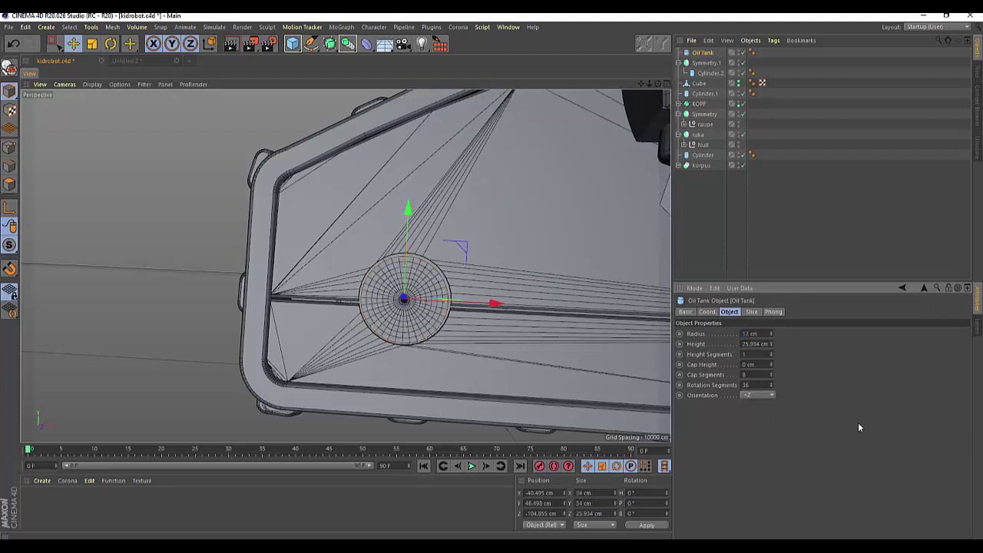
Step: Dome the hub cap with 4 cm cap height, 5 cap segments and 46 rotation segments
alt+drag(346, 266, 657, 93)
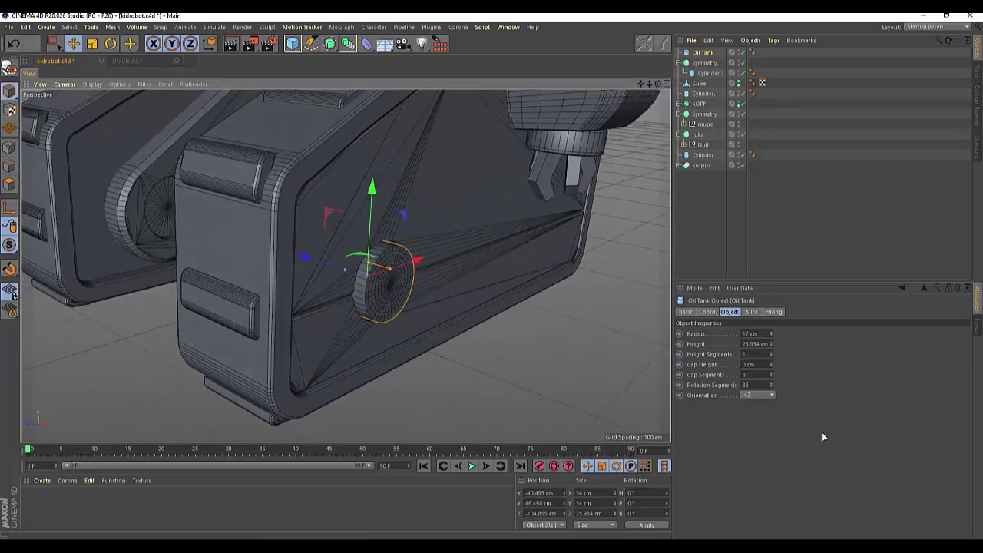
click(752, 311)
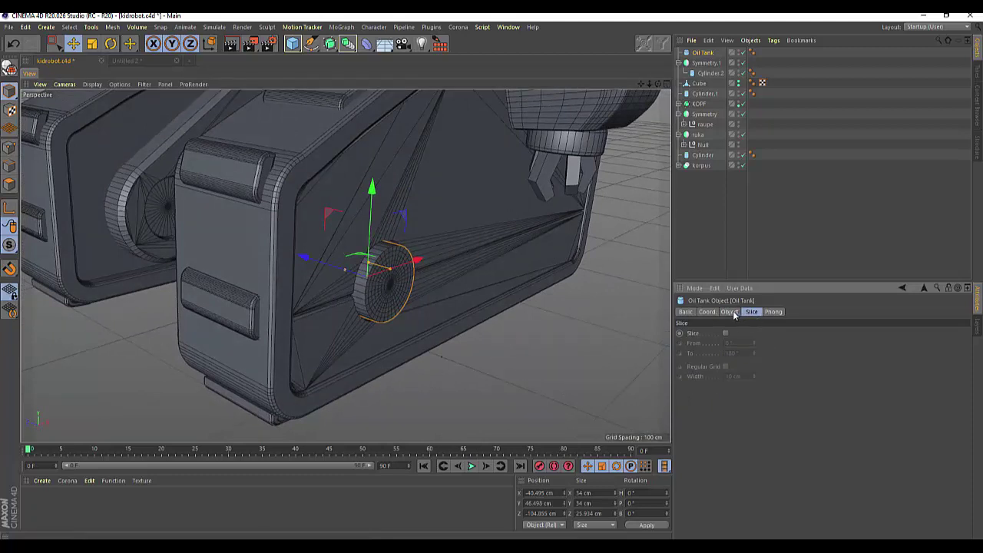
click(729, 312)
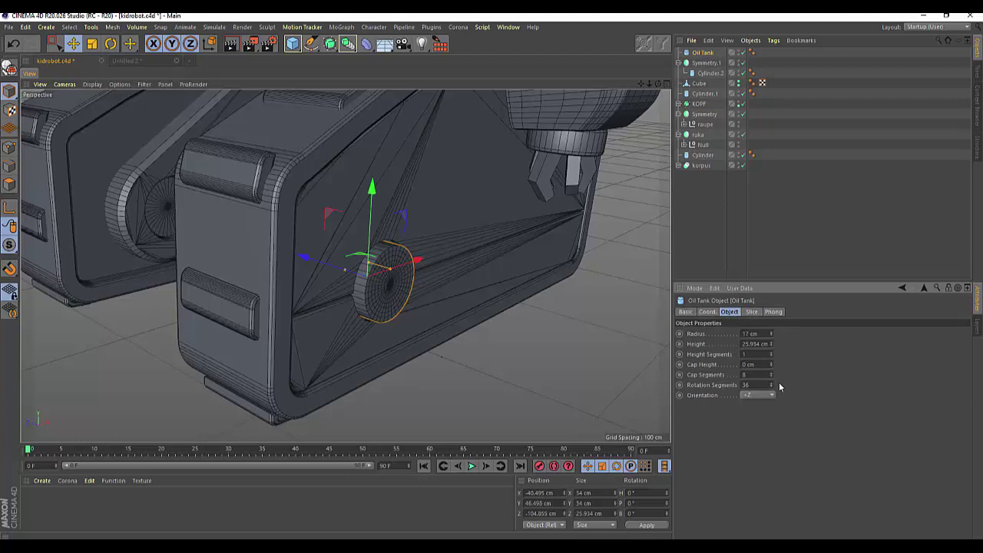
drag(771, 375, 771, 365)
drag(771, 365, 772, 363)
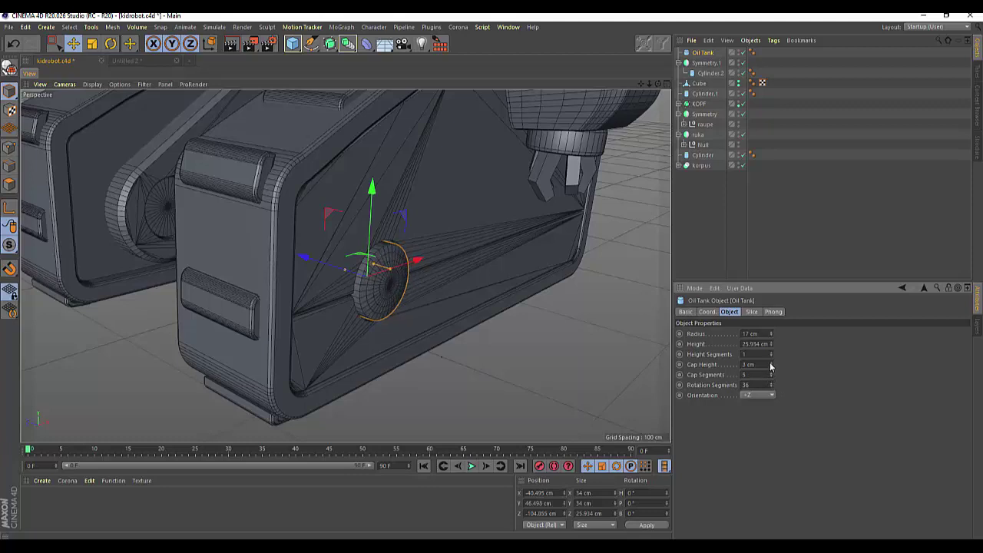
click(771, 366)
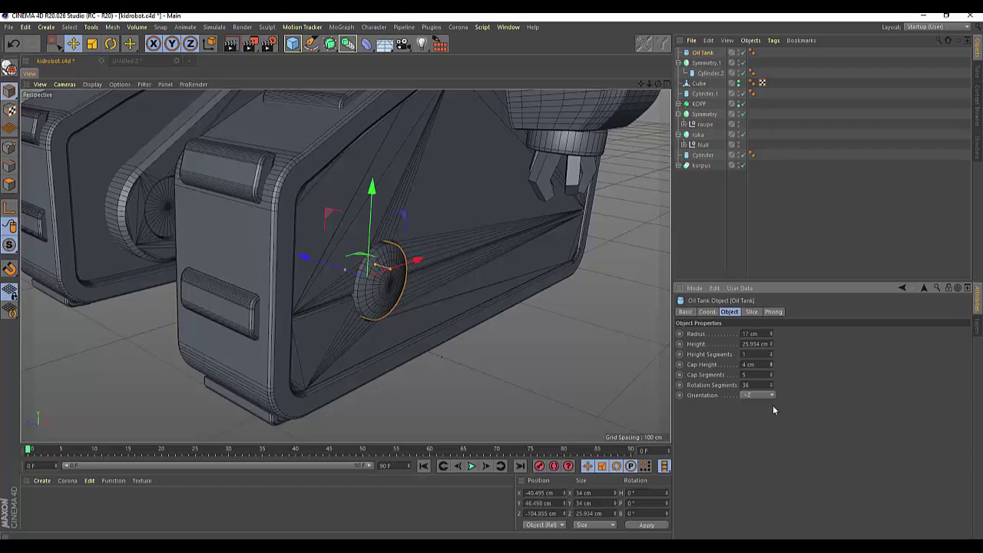
drag(771, 385, 772, 378)
scroll(351, 326, up, 4)
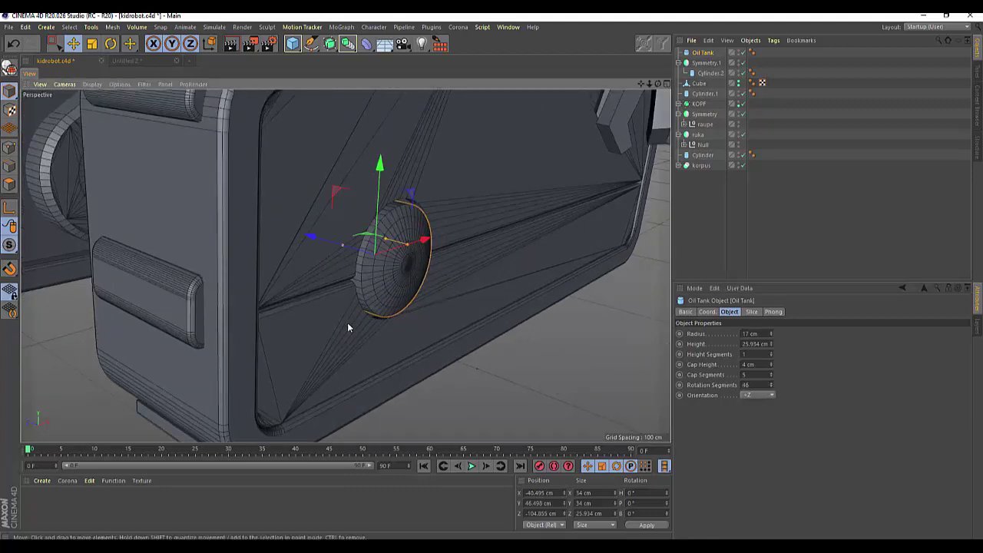
Step: Make the oil tank an editable polygon object and switch to Edges mode
click(10, 73)
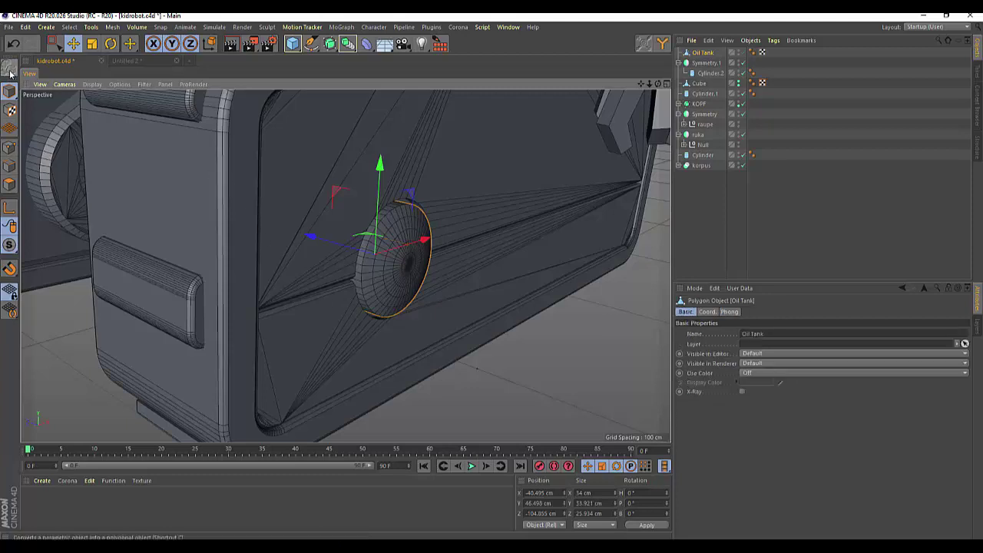
click(8, 187)
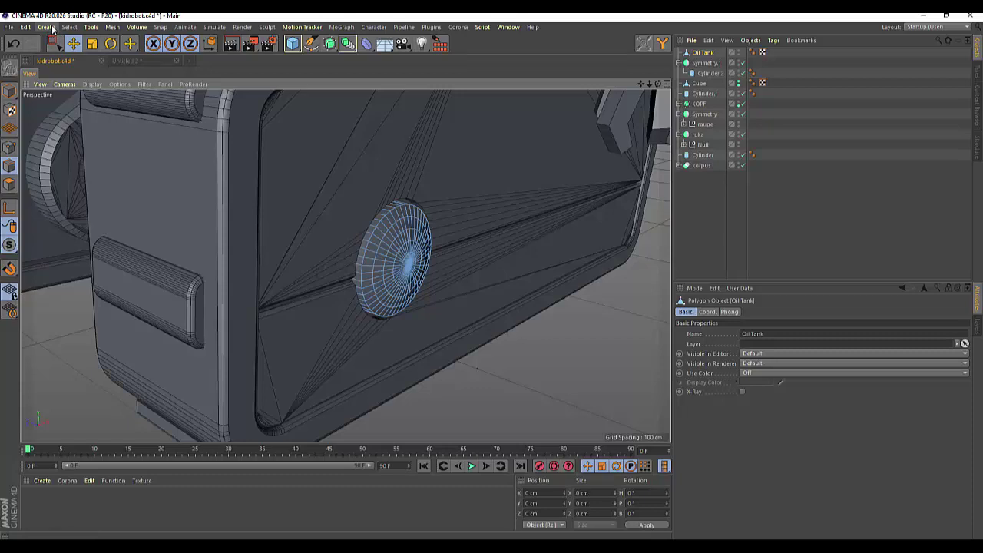
click(52, 29)
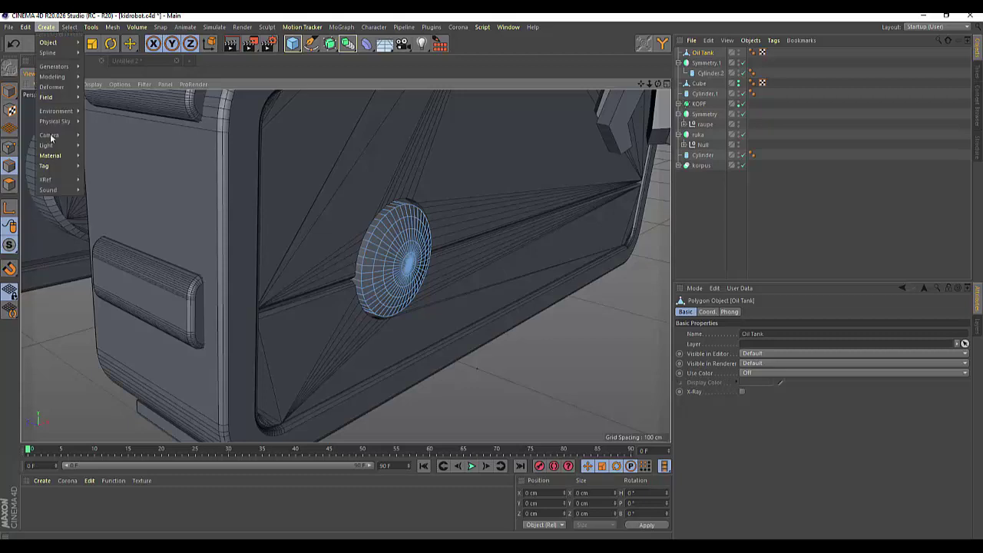
click(10, 168)
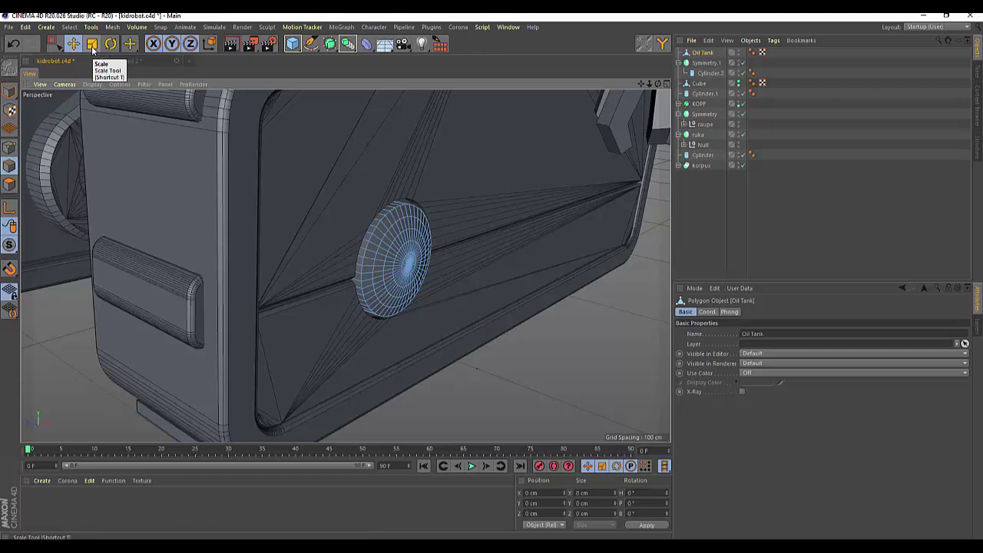
Step: Loop-select the outer rim edge of the cap
click(69, 26)
click(85, 83)
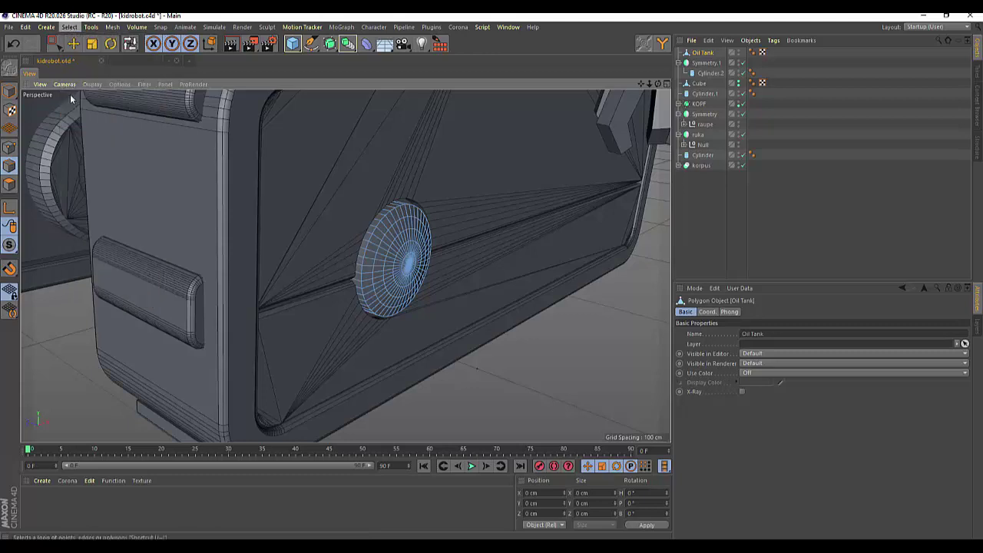
click(367, 254)
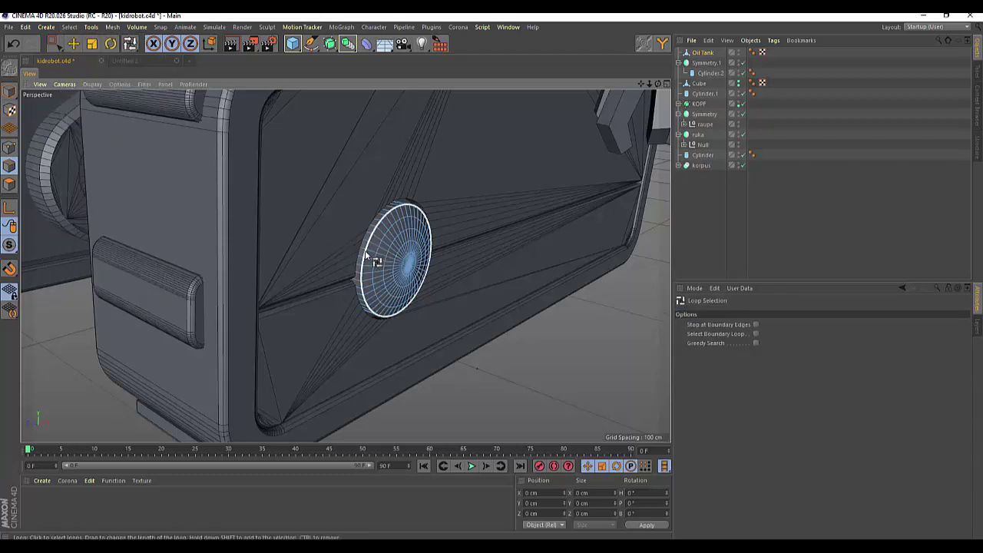
click(366, 253)
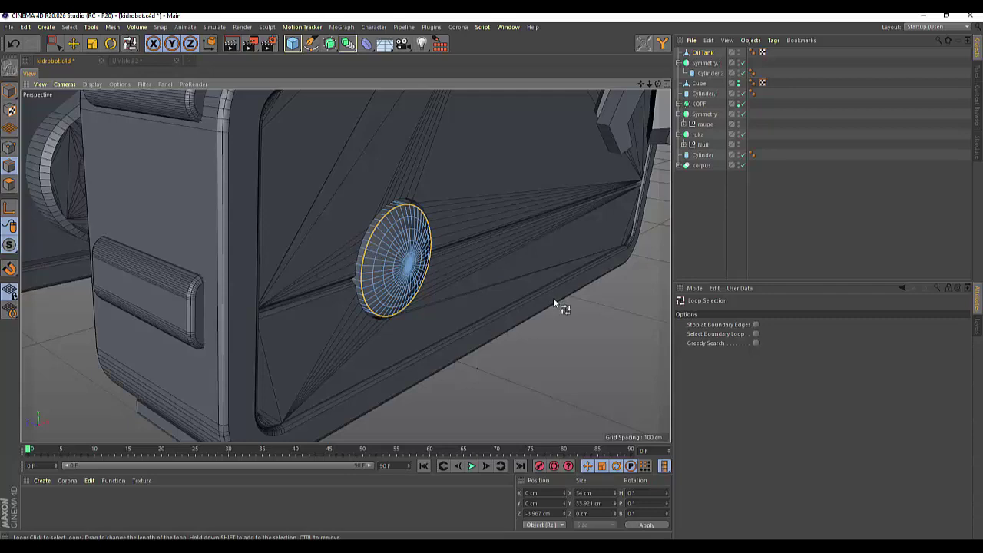
Step: Try a roughly 0.9 cm bevel on the rim edges, then clear the selection
right_click(522, 230)
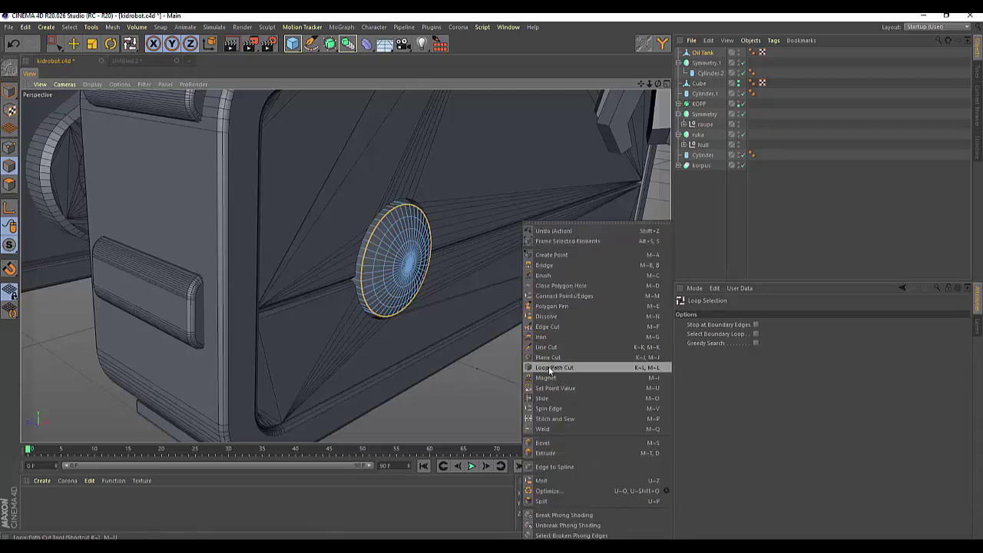
click(545, 442)
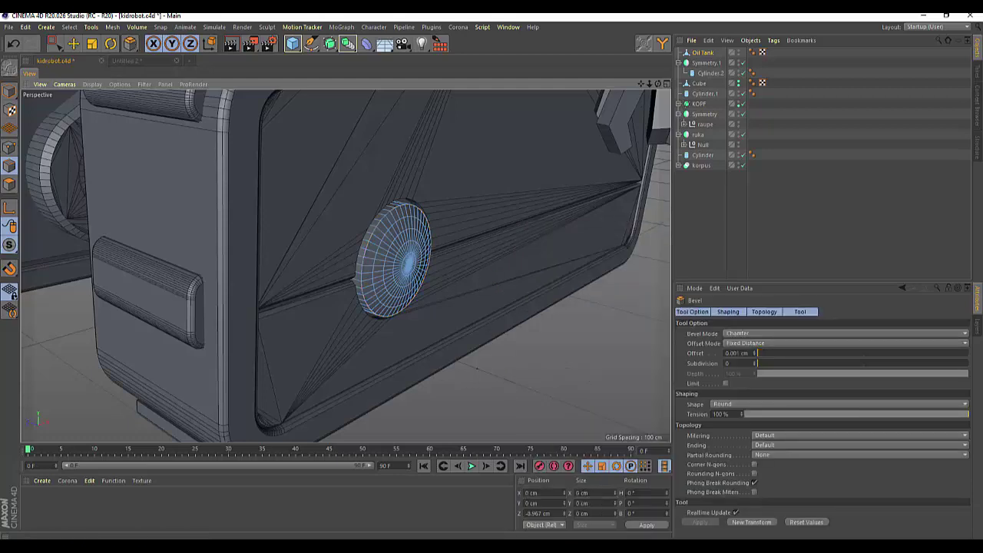
drag(754, 352, 768, 352)
click(480, 272)
click(530, 380)
Step: Select all of the tank's polygons and optimize the mesh to merge duplicate points
click(710, 53)
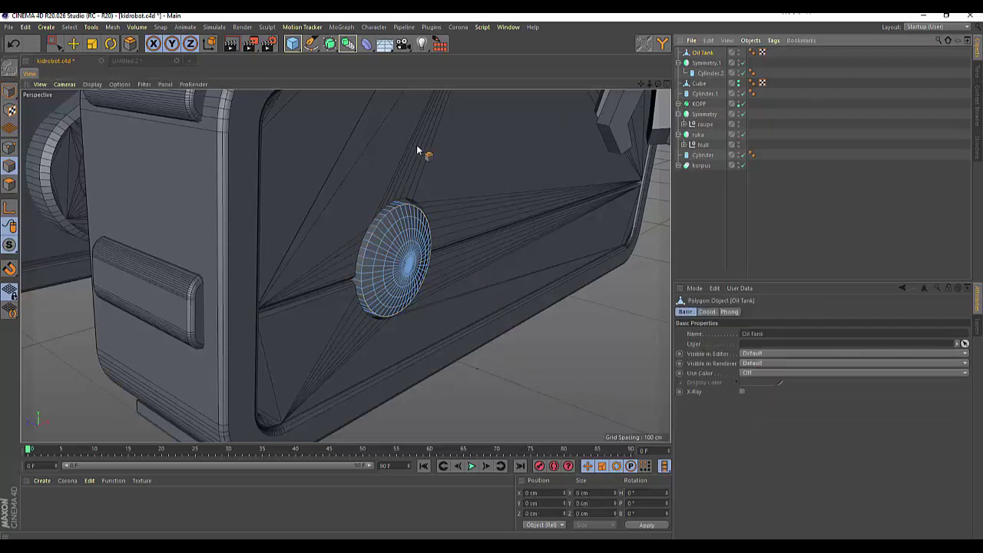
key(ctrl+a)
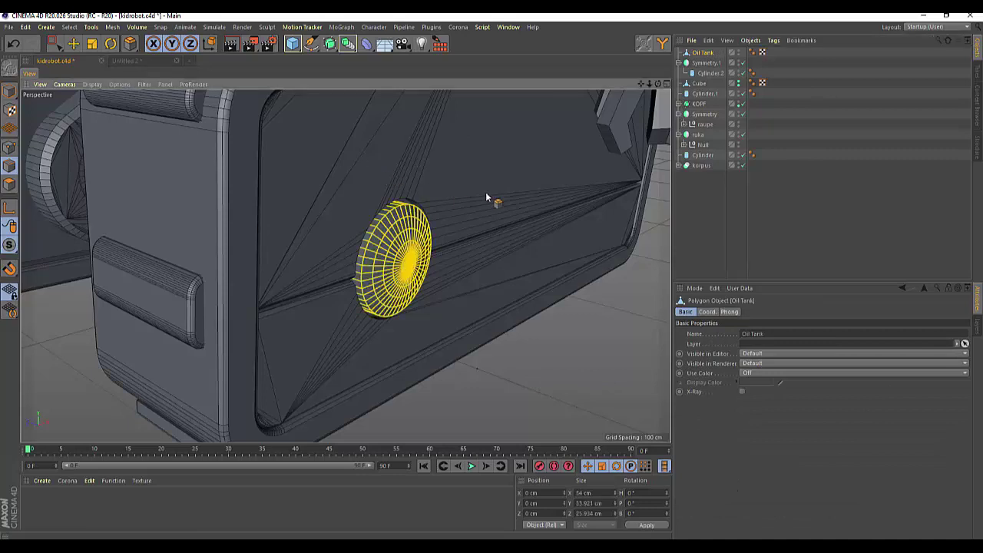
right_click(485, 193)
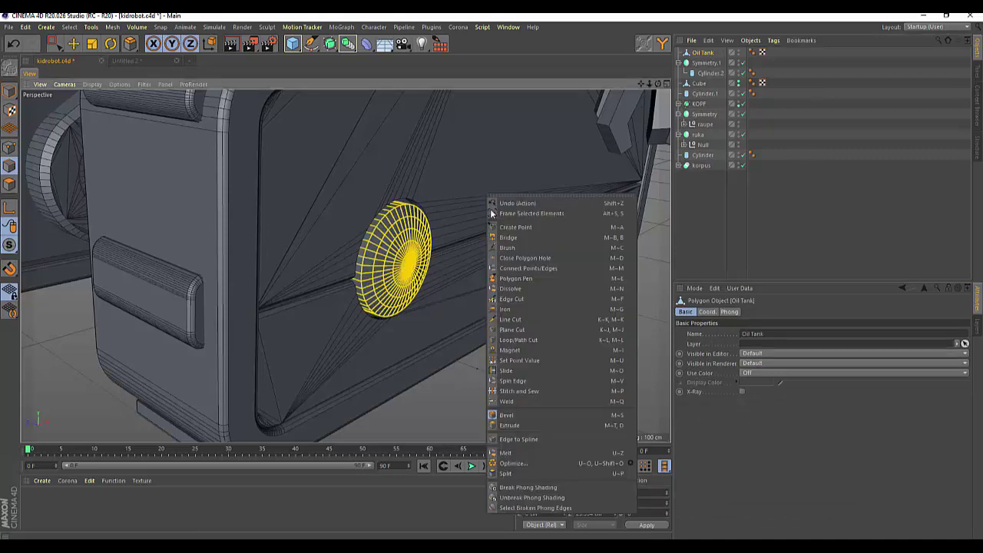
click(520, 464)
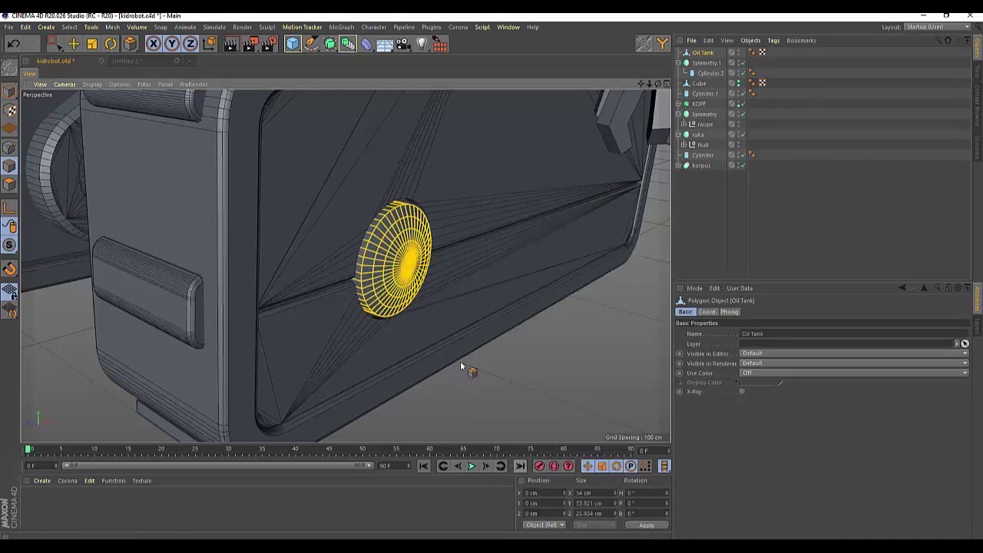
Step: Clear the selection and loop-select the cap's outer rim edge again
click(69, 26)
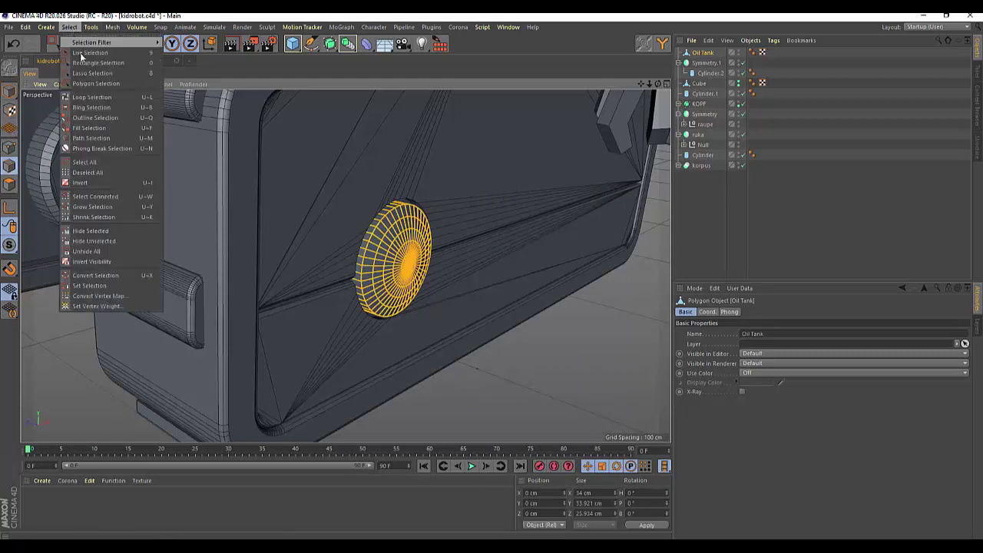
click(90, 98)
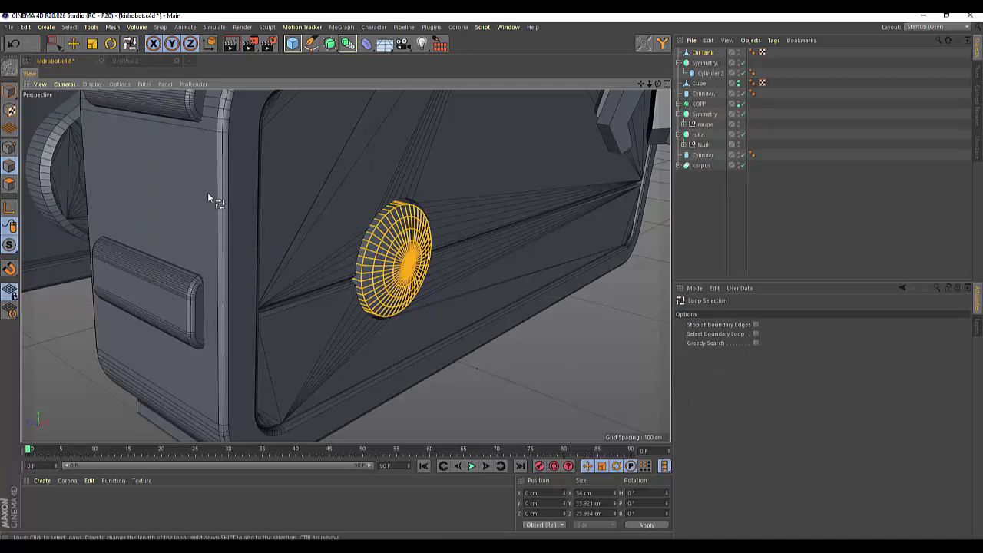
click(73, 29)
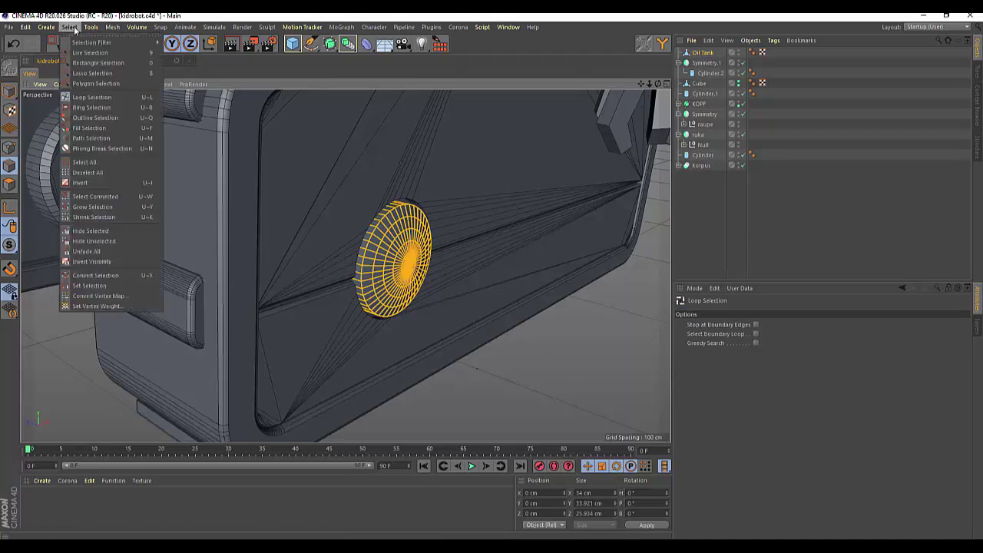
click(100, 173)
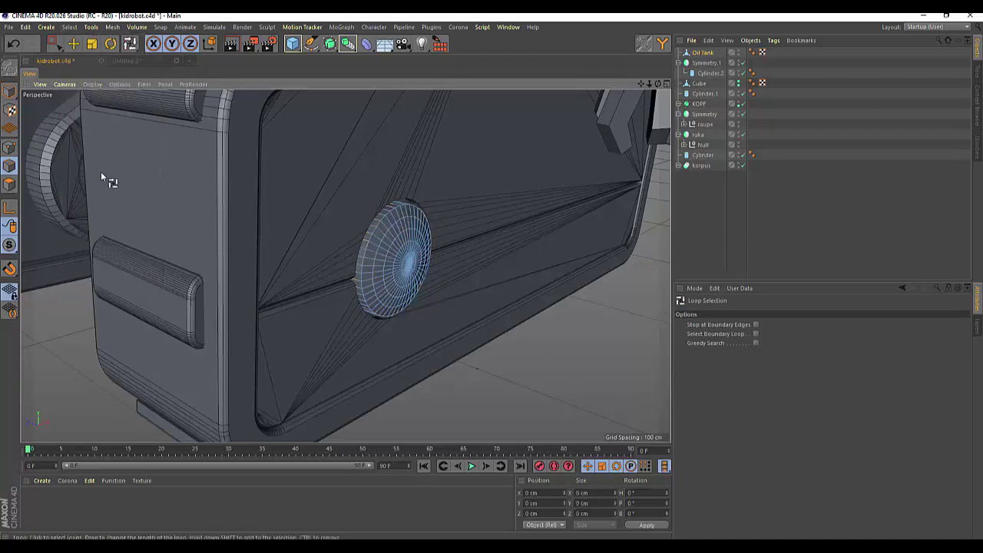
click(369, 246)
Step: Bevel the rim edge loop with a 0.7 cm offset
right_click(544, 249)
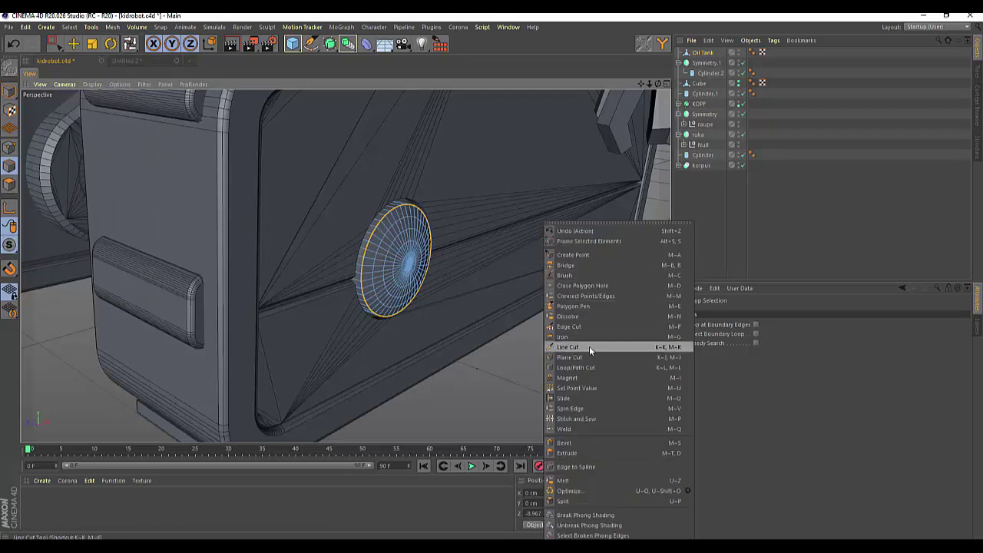
click(568, 442)
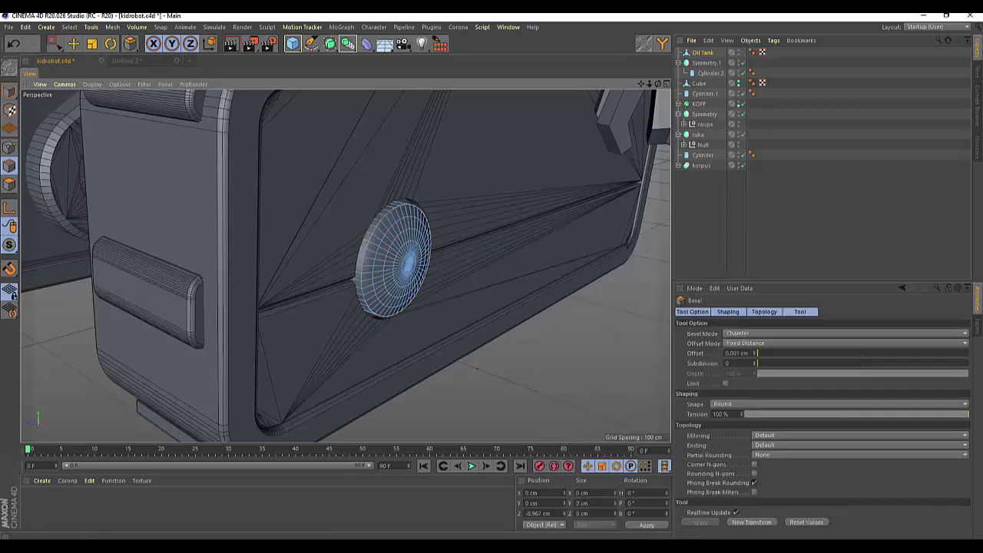
drag(461, 307, 499, 307)
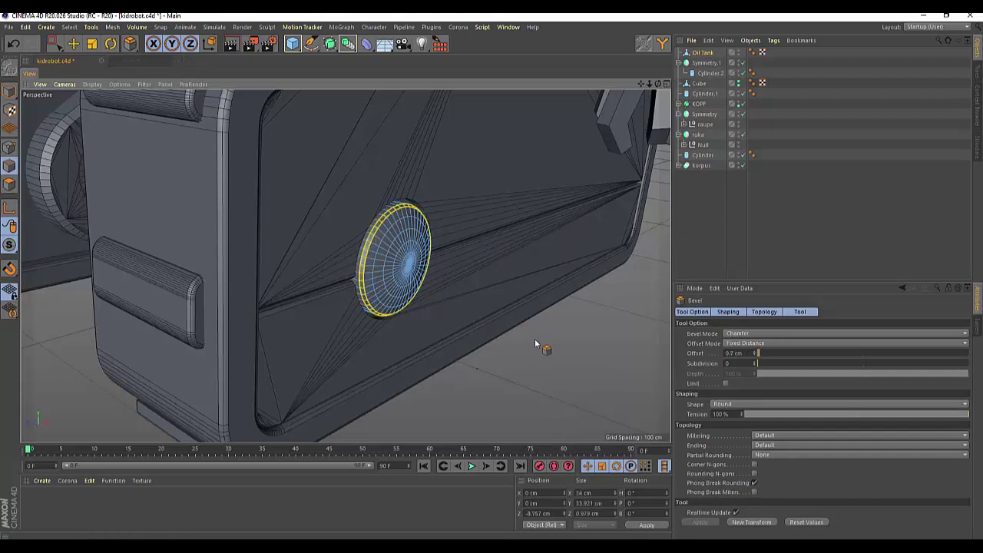
scroll(537, 334, down, 3)
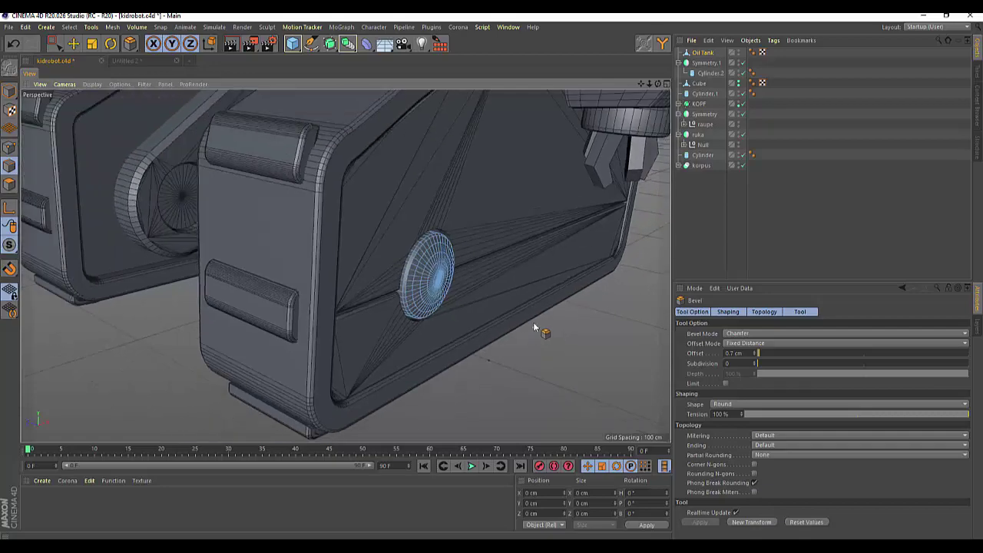
scroll(537, 334, down, 3)
scroll(537, 332, down, 2)
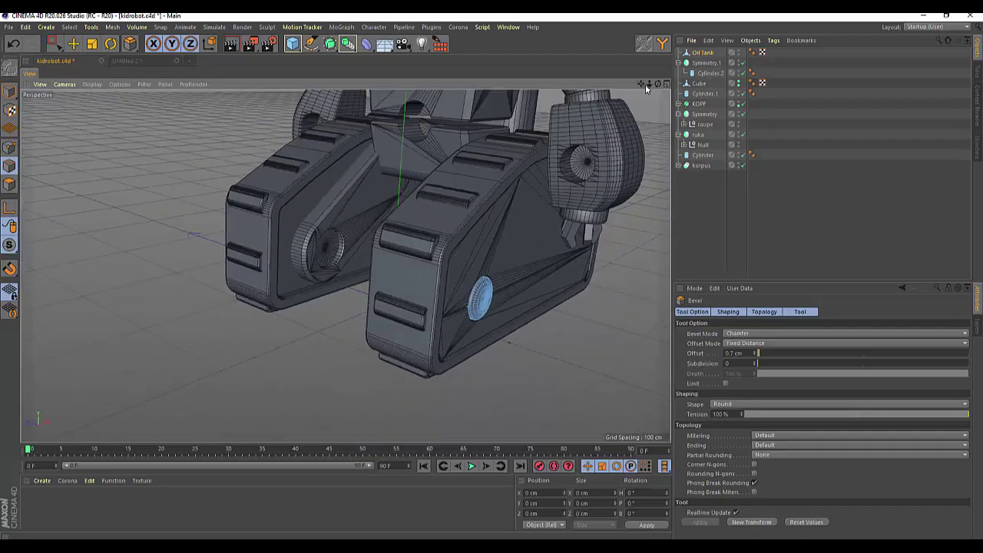
mouse_move(645, 88)
mouse_down()
mouse_move(667, 92)
mouse_move(344, 266)
mouse_move(656, 86)
mouse_up()
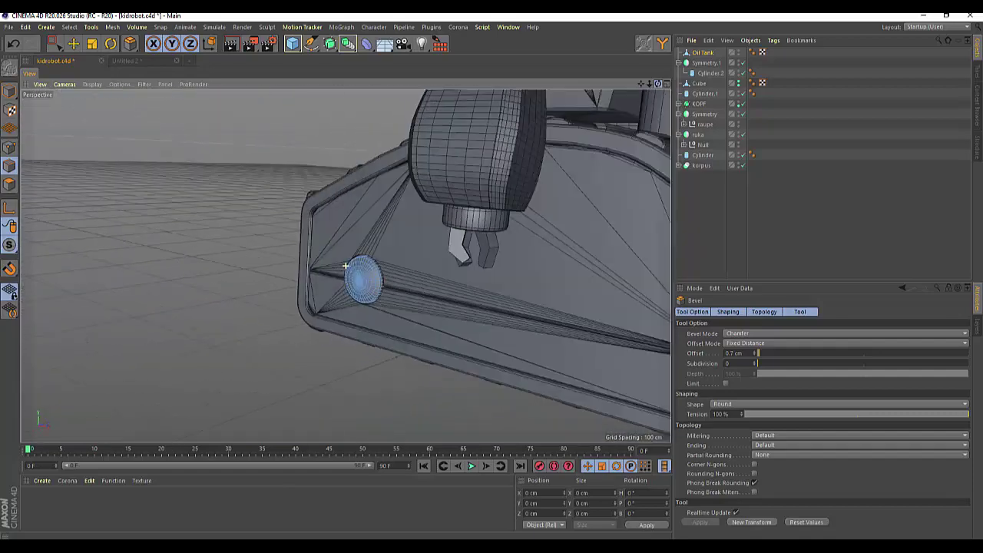
click(703, 52)
click(347, 46)
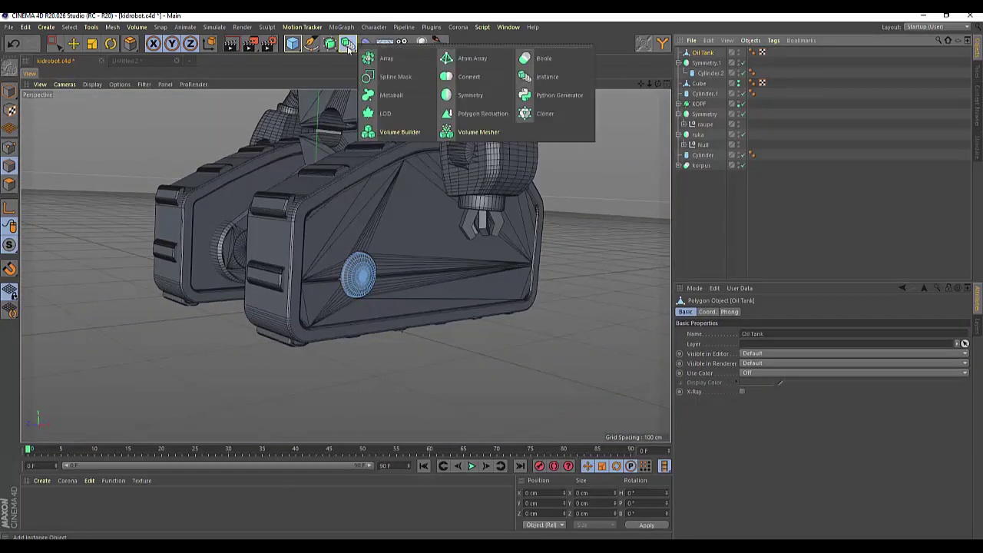
click(452, 80)
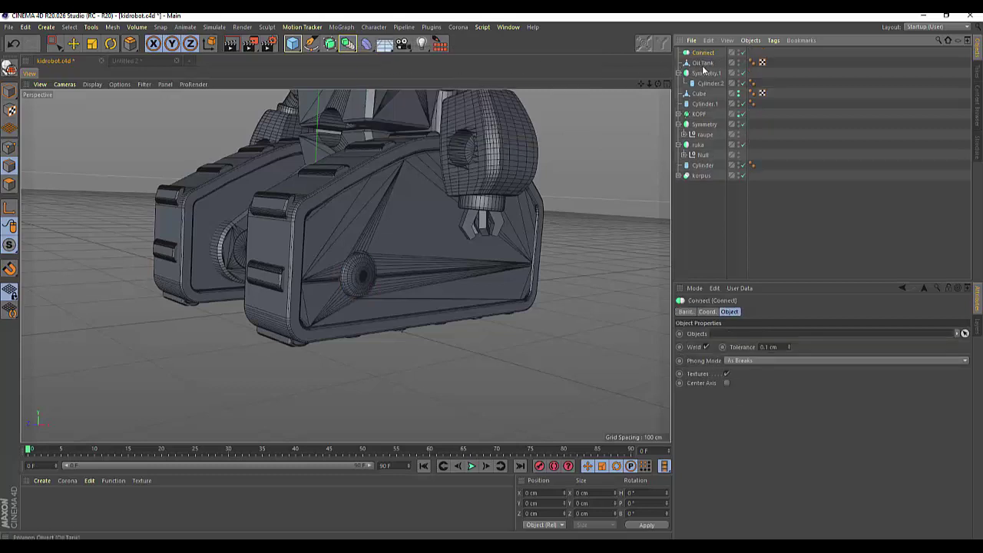
drag(705, 62, 705, 54)
drag(658, 82, 345, 265)
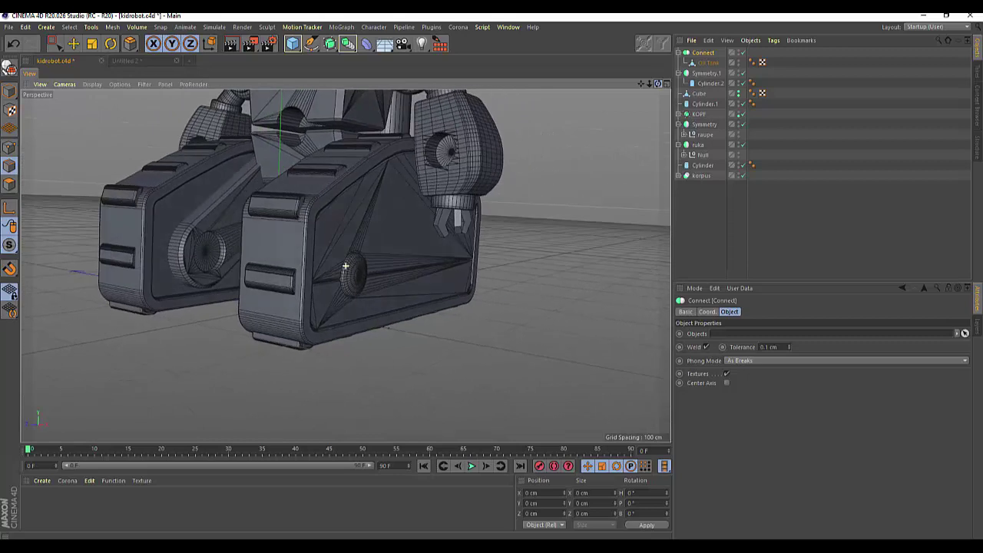
click(707, 62)
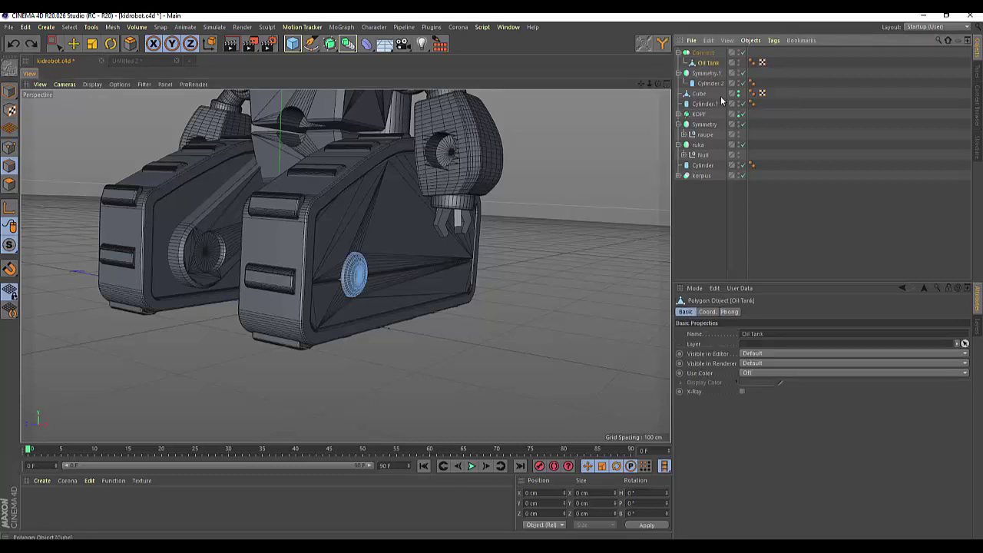
key(c)
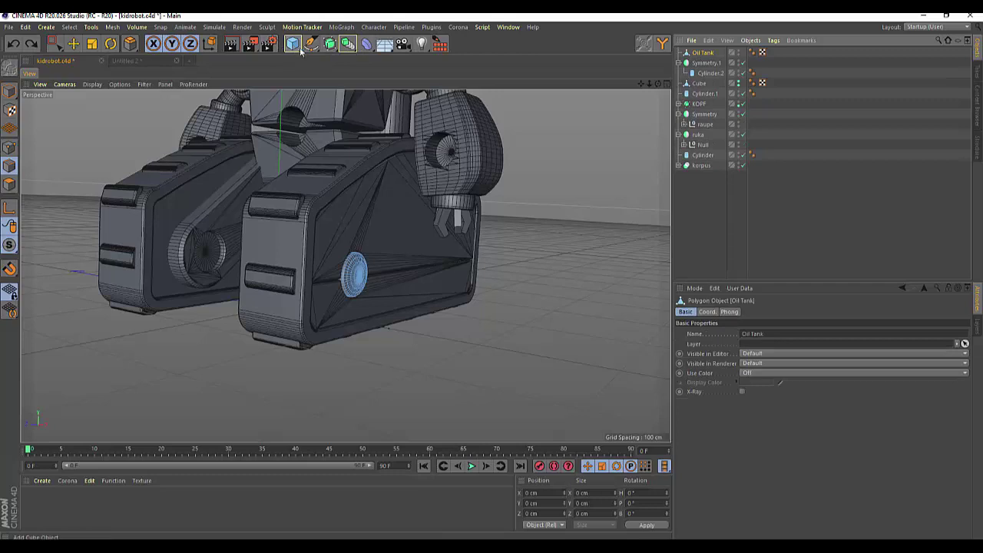
Step: Put the Oil Tank under a new Symmetry.2 mirrored across XY and view both track hub caps
click(348, 44)
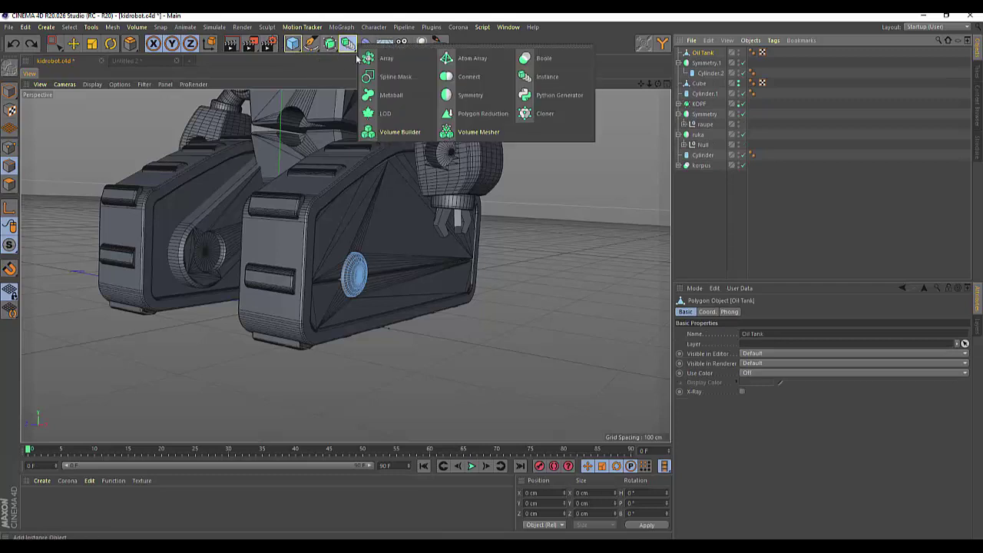
click(465, 98)
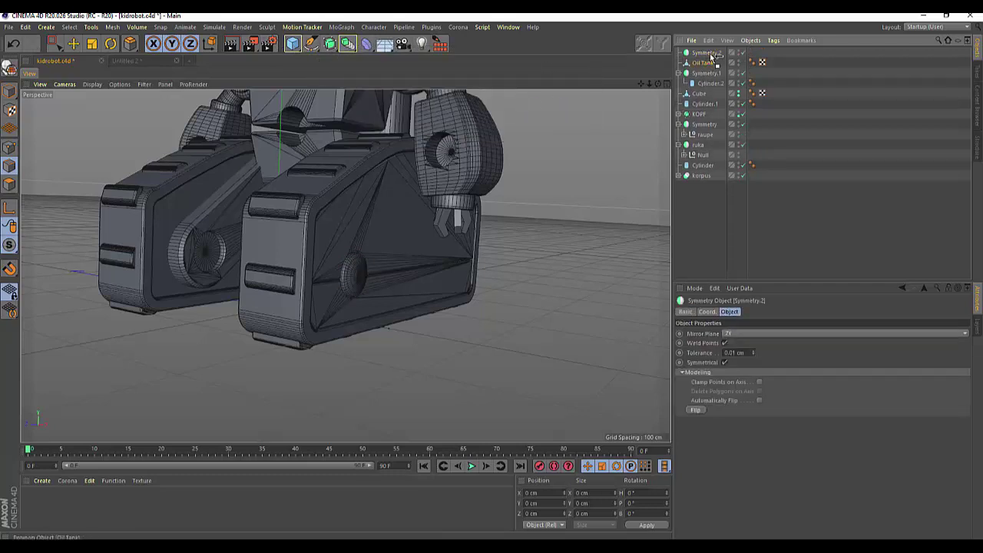
drag(711, 62, 705, 52)
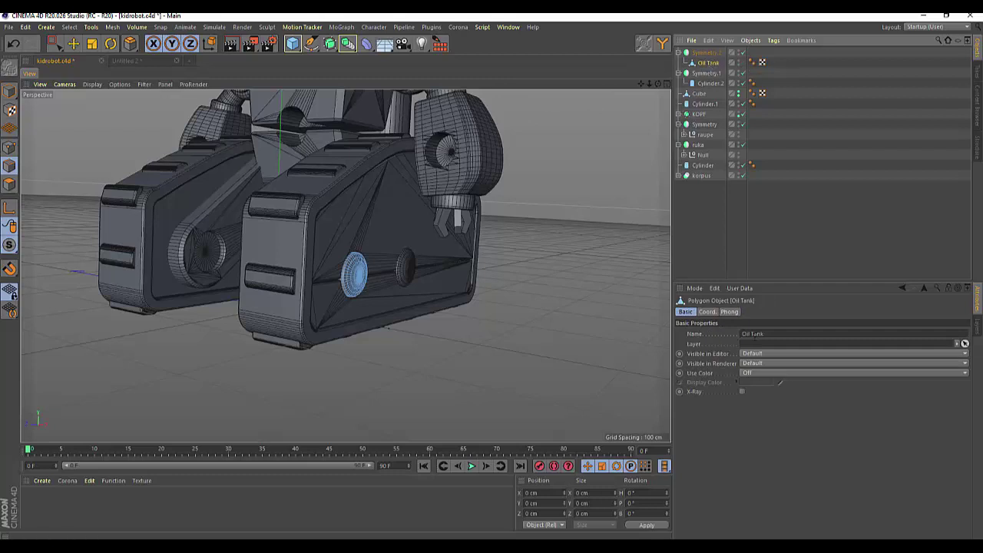
click(706, 52)
click(733, 333)
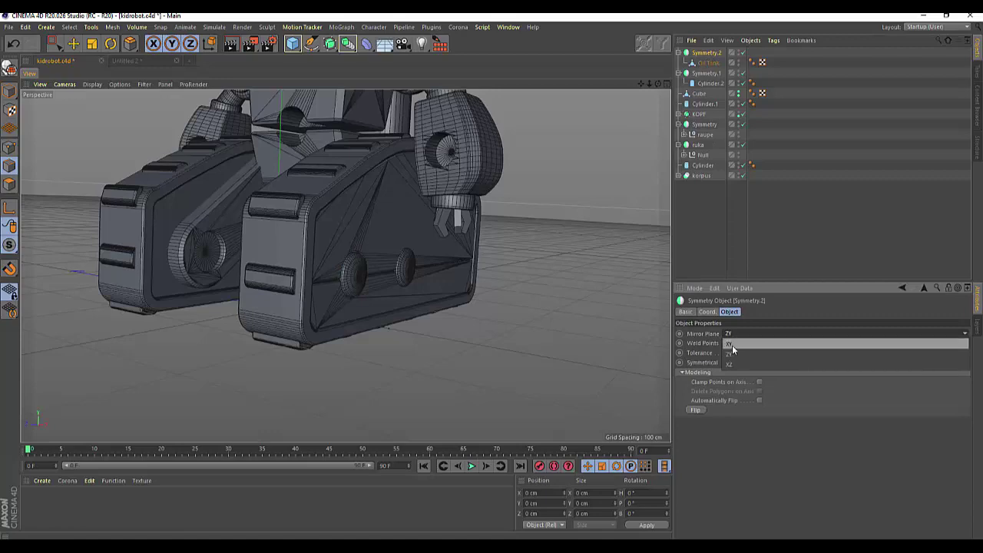
click(732, 343)
mouse_move(654, 86)
mouse_down()
mouse_move(345, 266)
mouse_move(580, 125)
mouse_move(550, 172)
mouse_move(624, 96)
mouse_move(345, 266)
mouse_up()
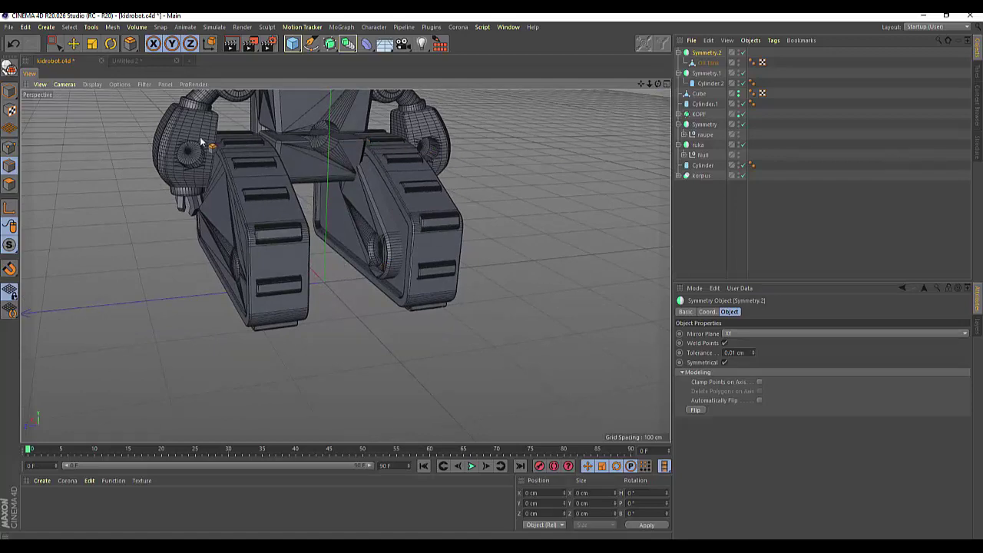
mouse_move(647, 84)
mouse_down()
mouse_move(345, 265)
mouse_move(658, 83)
mouse_up()
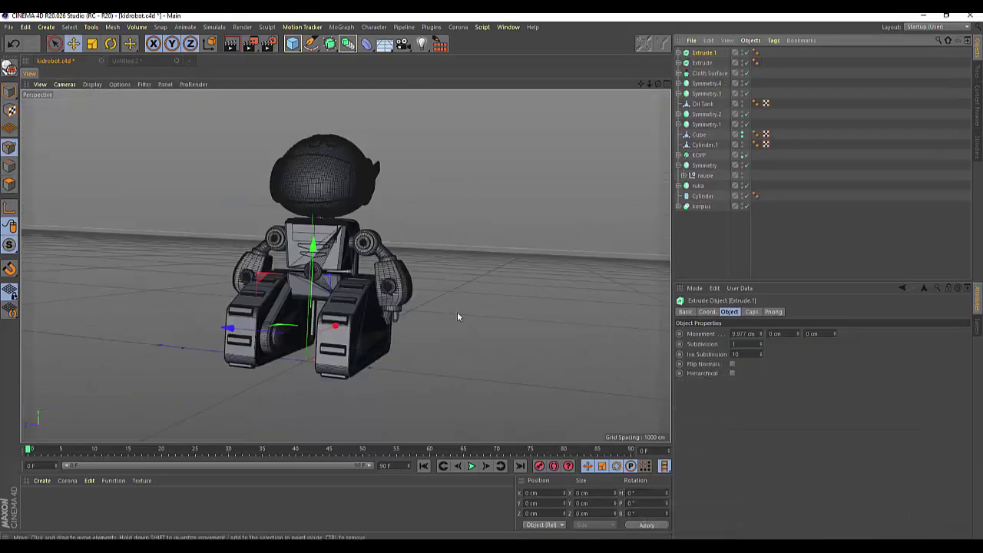
Step: Group Extrude.1 through korpus under a new null and rename it Kidrobot
click(110, 44)
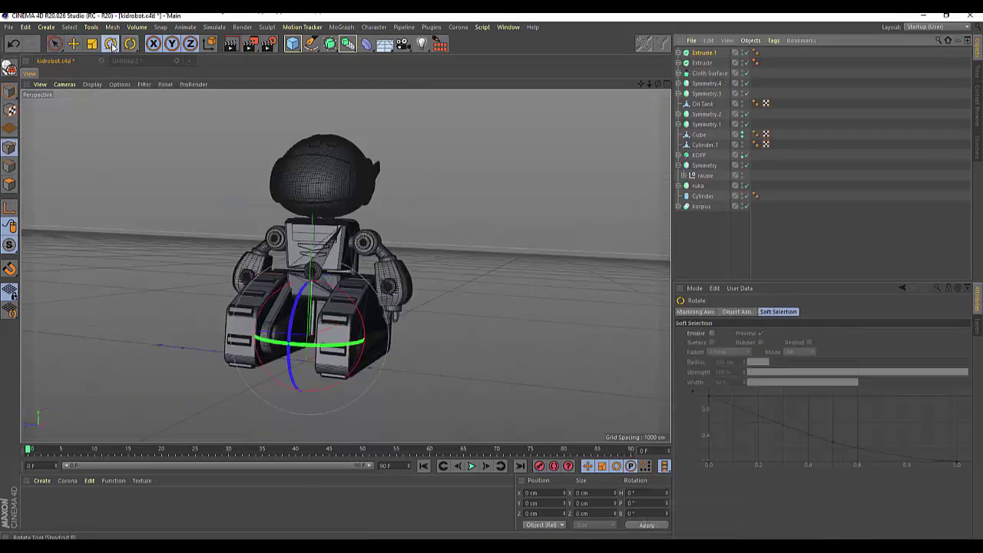
click(701, 55)
shift+click(701, 207)
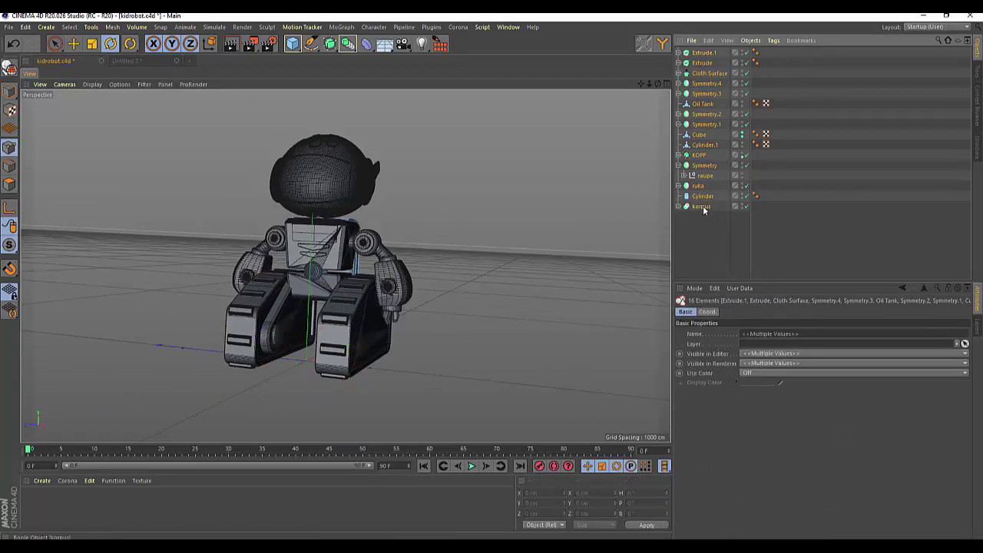
key(alt+g)
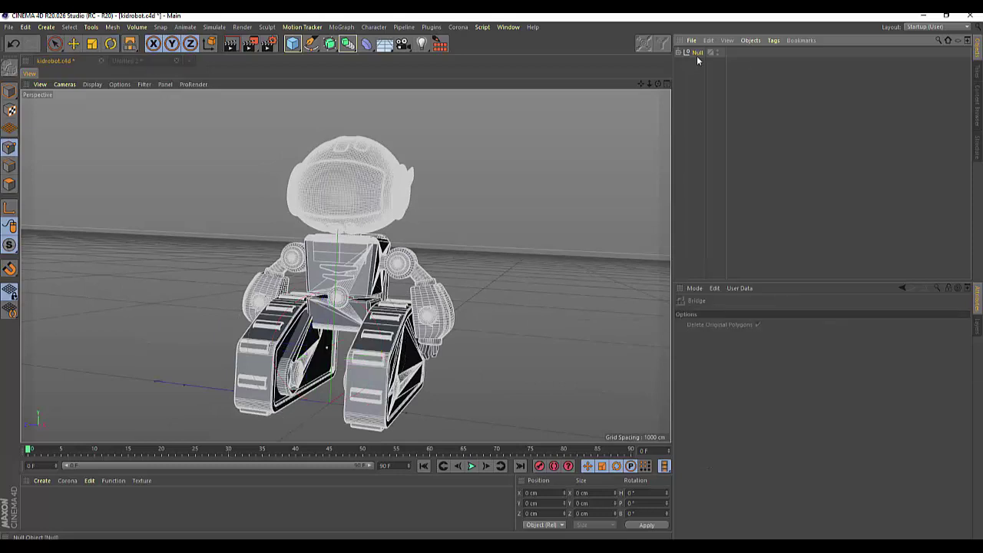
key(t)
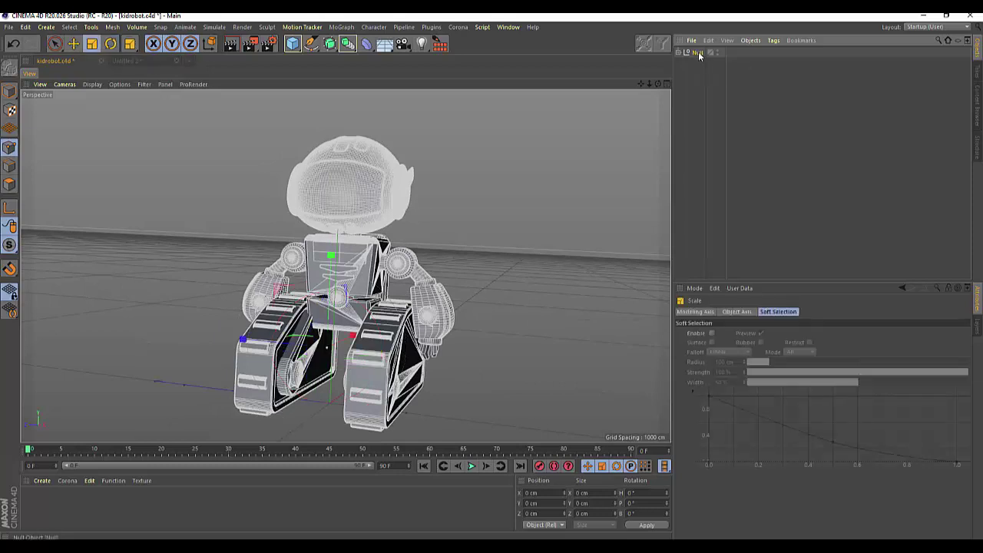
double_click(696, 52)
text(k)
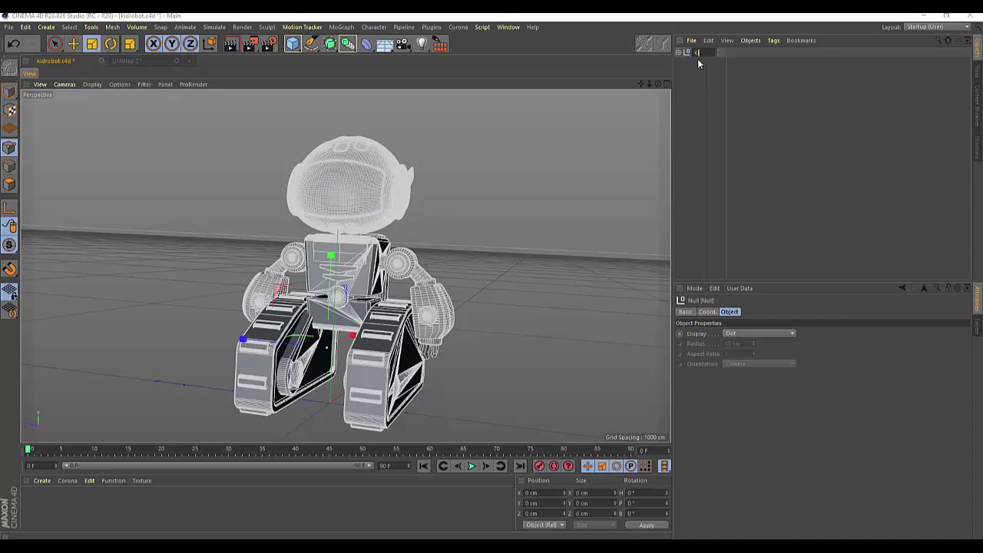
text(idrobo)
text(t)
key(Return)
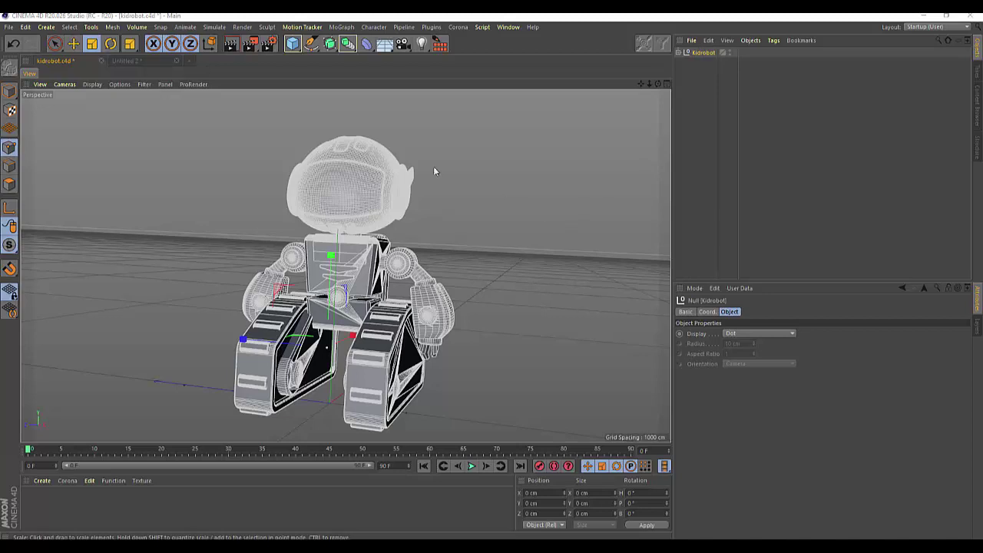
scroll(494, 184, down, 2)
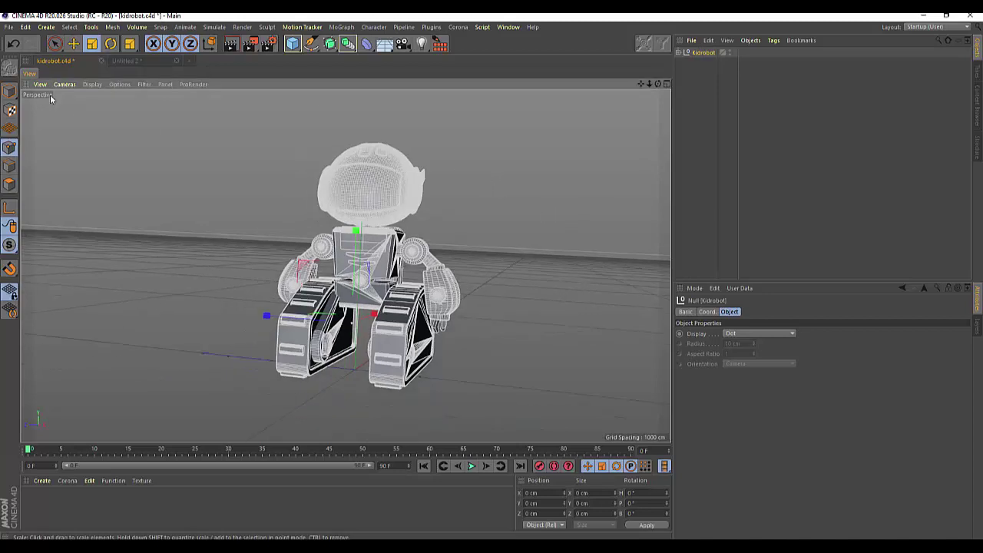
click(55, 44)
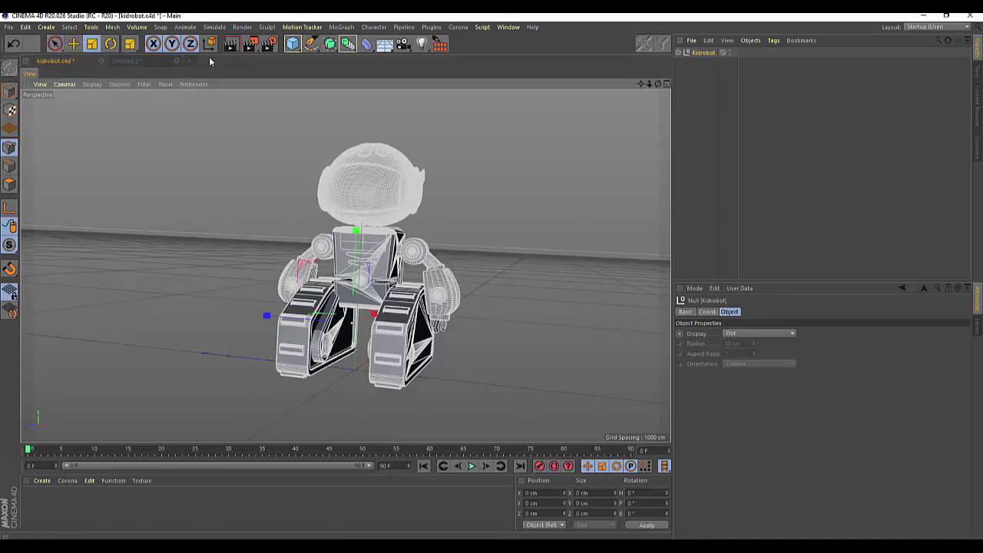
click(231, 44)
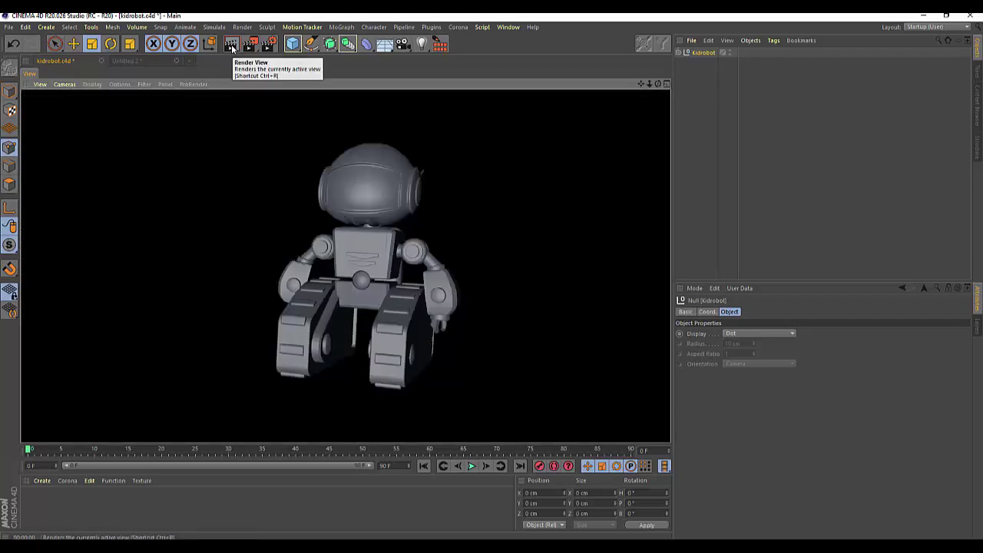
click(507, 206)
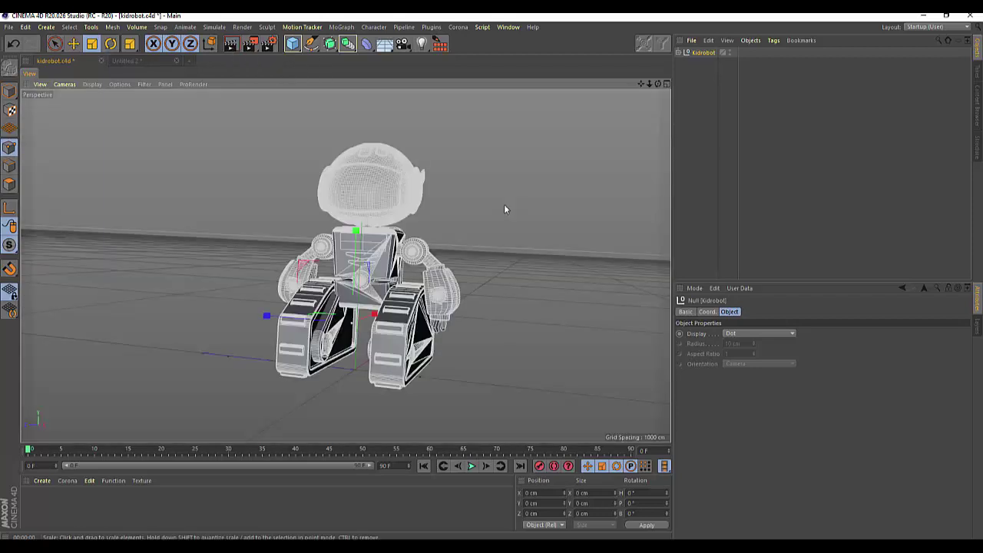
click(253, 48)
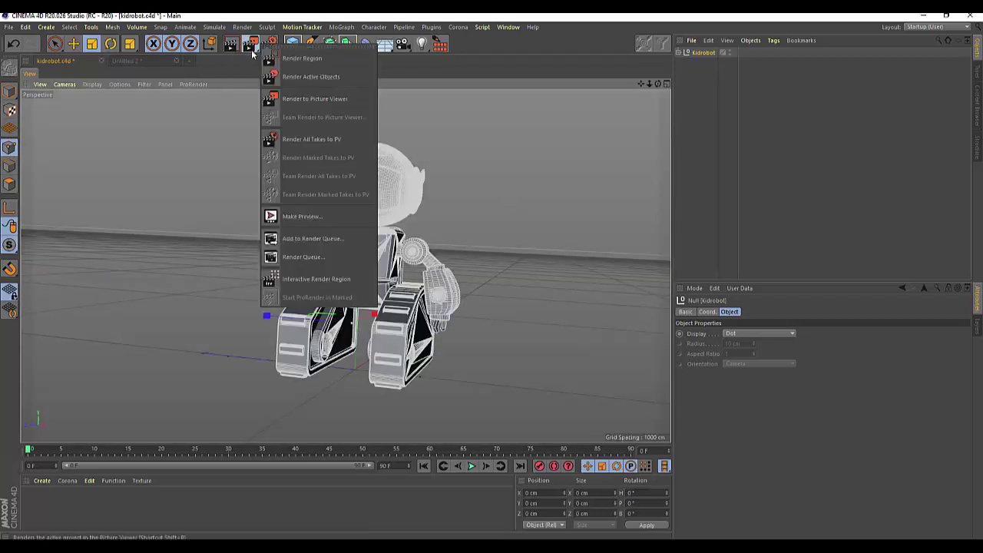
click(217, 82)
key(r)
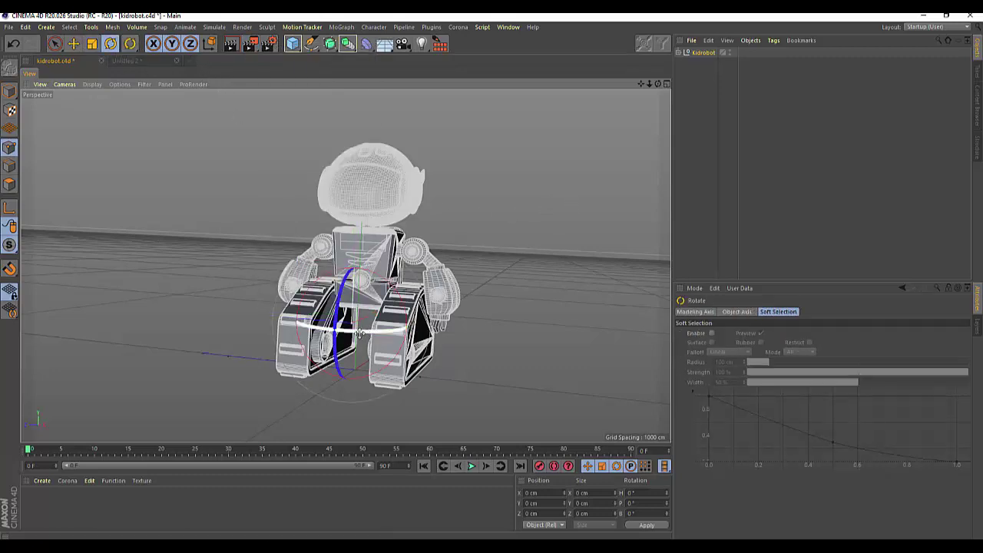
drag(362, 334, 195, 290)
Step: Switch the viewport to Gouraud shading and spin the robot to see other sides
click(92, 85)
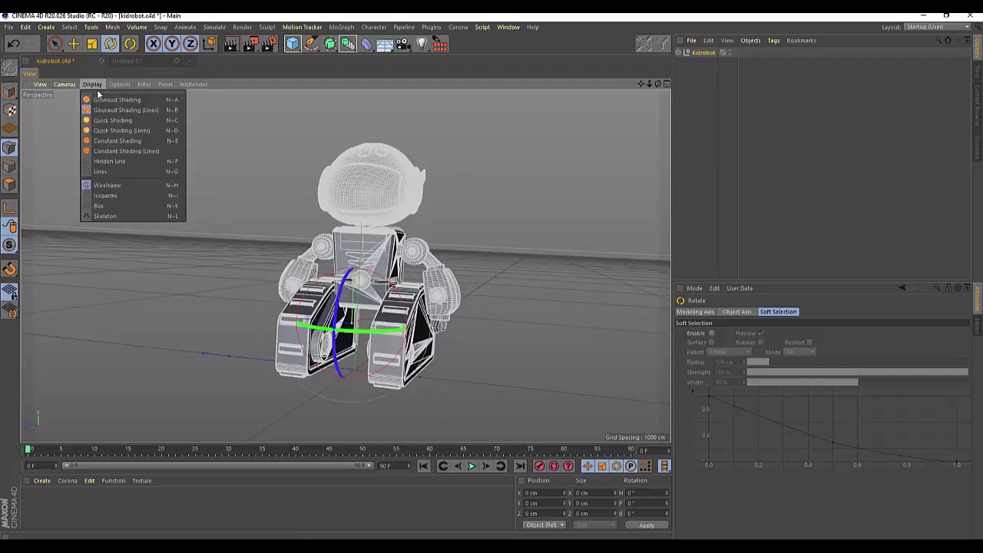
click(114, 100)
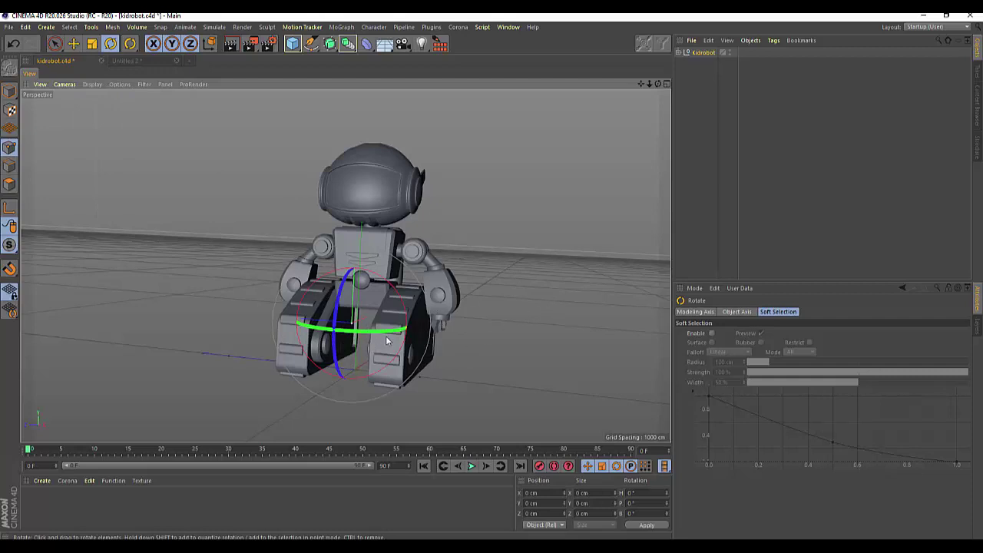
mouse_move(386, 335)
mouse_down()
mouse_move(103, 335)
mouse_move(408, 361)
mouse_up()
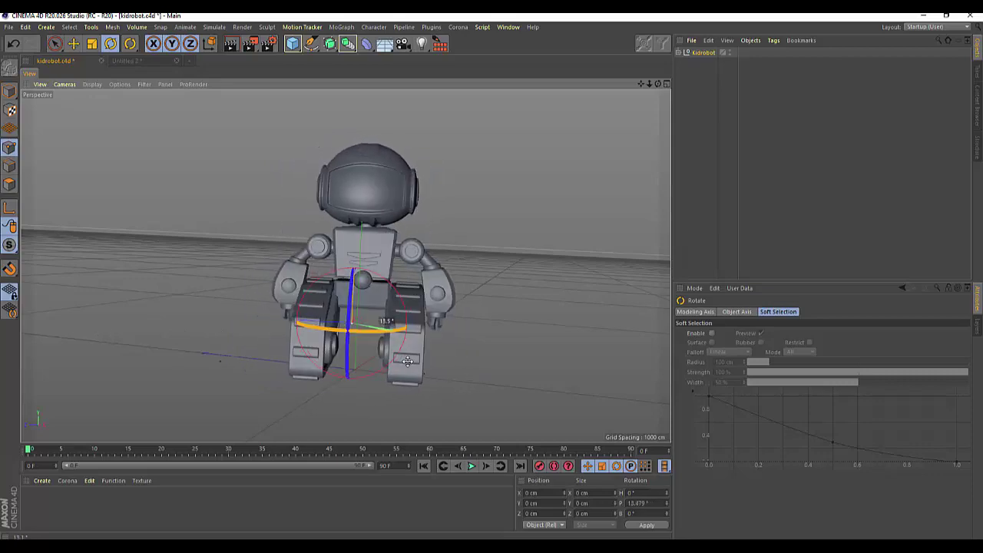
mouse_move(408, 361)
mouse_down()
mouse_move(560, 335)
mouse_move(655, 336)
mouse_move(492, 336)
mouse_move(475, 253)
mouse_move(538, 253)
mouse_up()
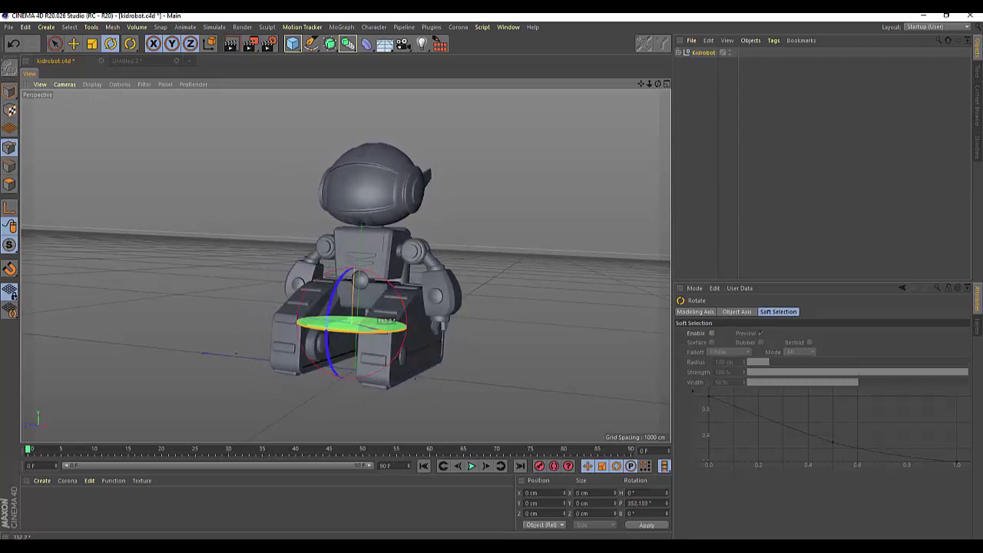
Step: Turn the robot to inspect its back and front, ending at 0° rotation
drag(652, 289, 464, 282)
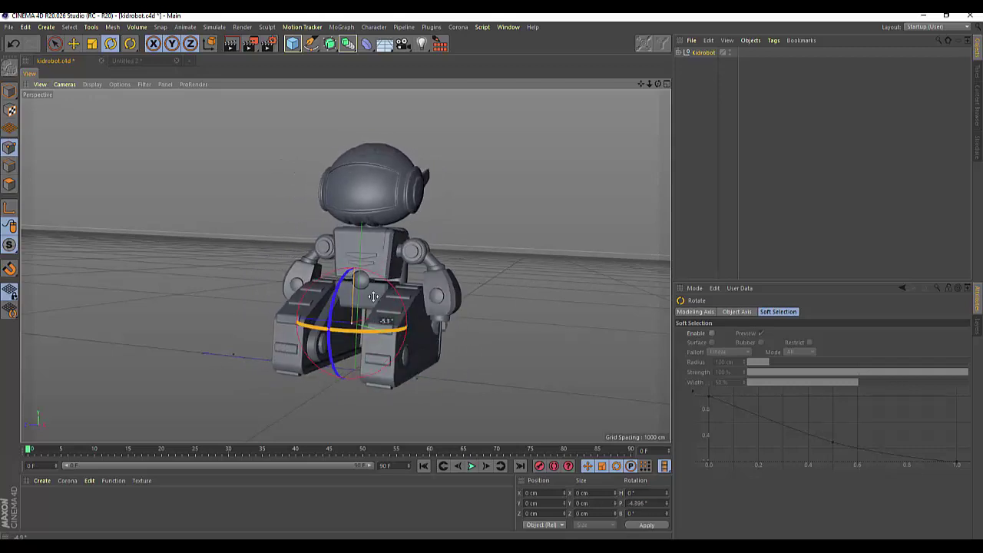
mouse_move(388, 314)
mouse_down()
mouse_move(604, 301)
mouse_move(362, 302)
mouse_up()
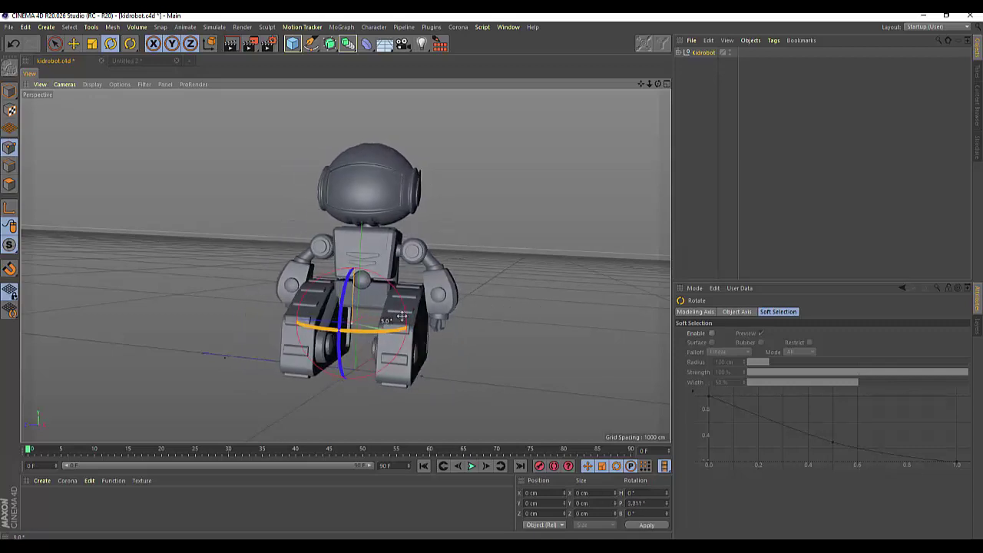
drag(493, 316, 730, 311)
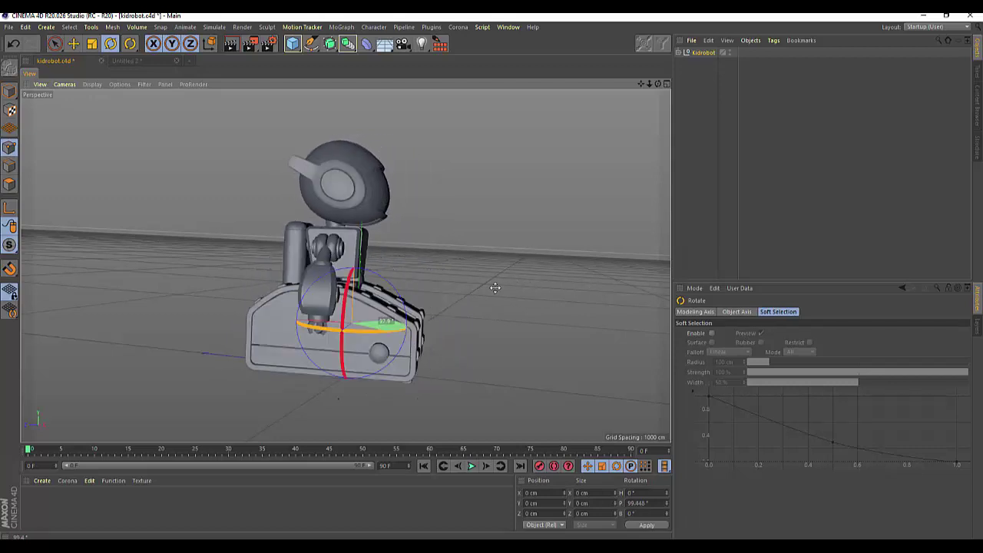
drag(501, 287, 417, 288)
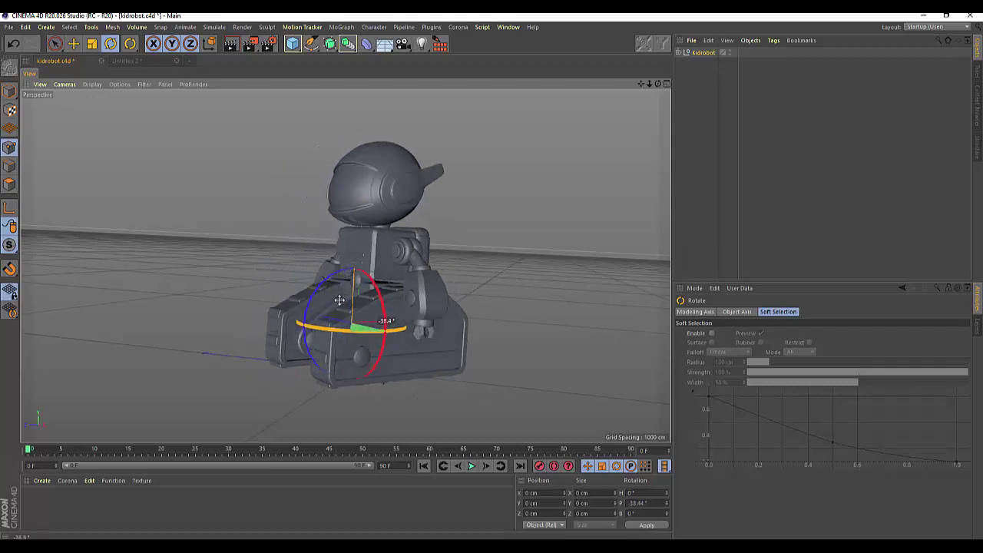
mouse_move(340, 300)
mouse_down()
mouse_move(563, 292)
mouse_move(373, 282)
mouse_move(667, 269)
mouse_move(356, 326)
mouse_move(566, 292)
mouse_move(435, 283)
mouse_move(355, 298)
mouse_up()
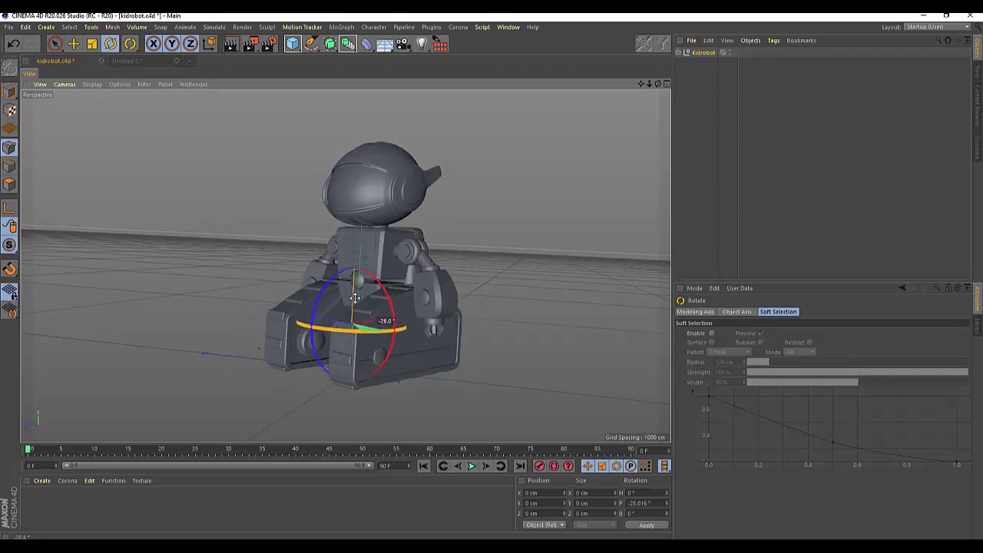
drag(355, 298, 353, 301)
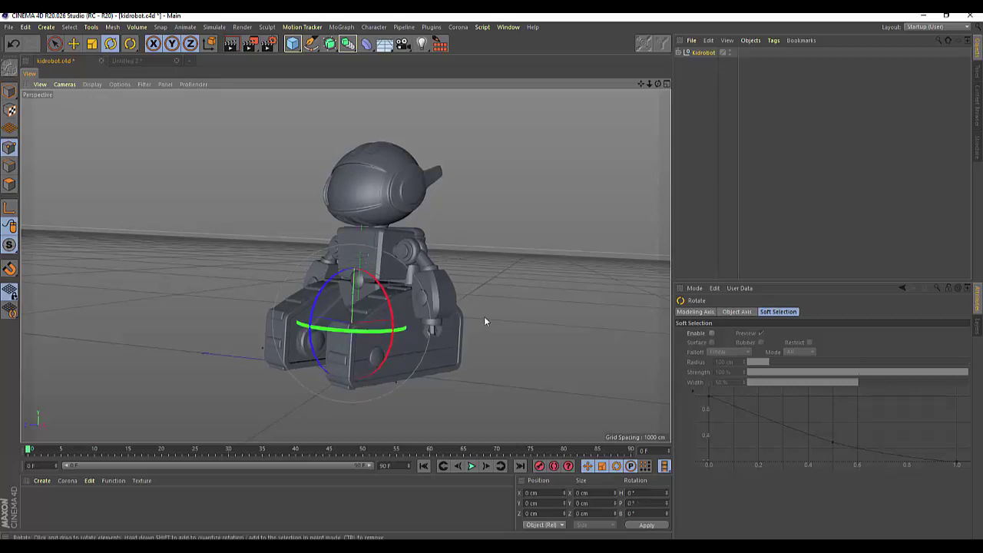